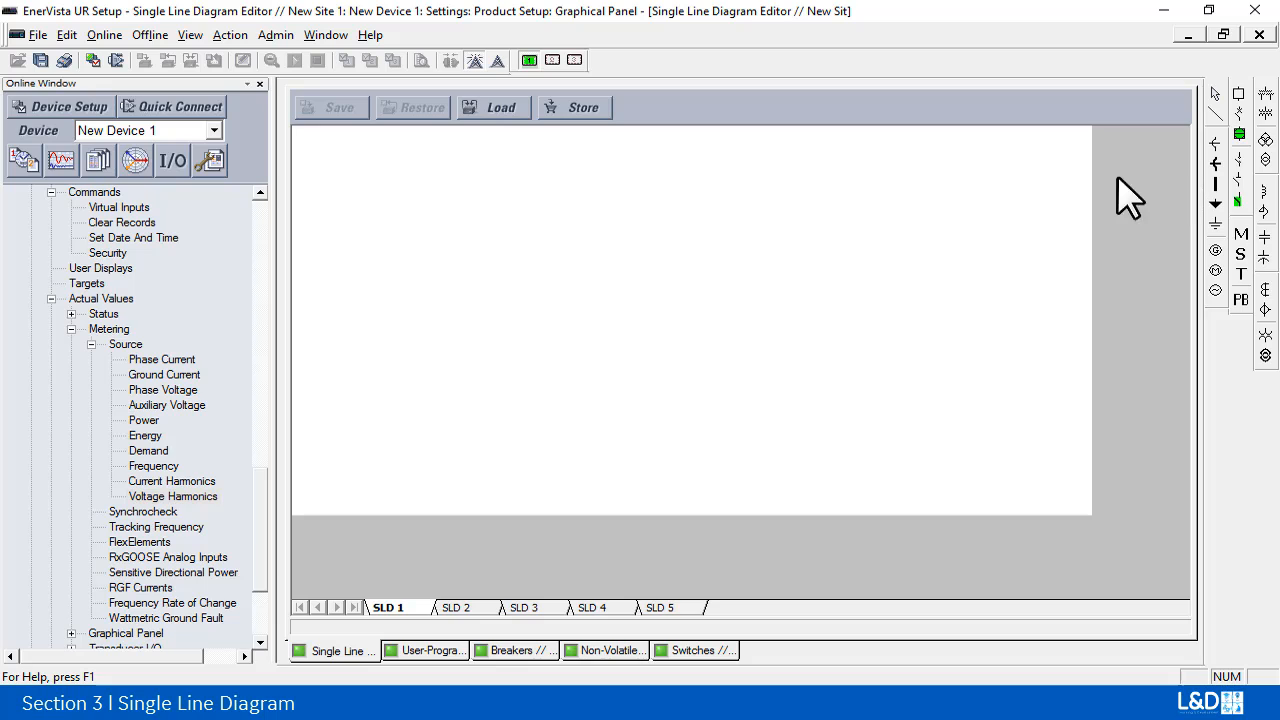
Step: Place a breaker in the upper-left part of the SLD 1 diagram and set its orientation to 90 degrees, keeping Bkr 1 selected
{"action": "left_click", "coordinate": [504, 229]}
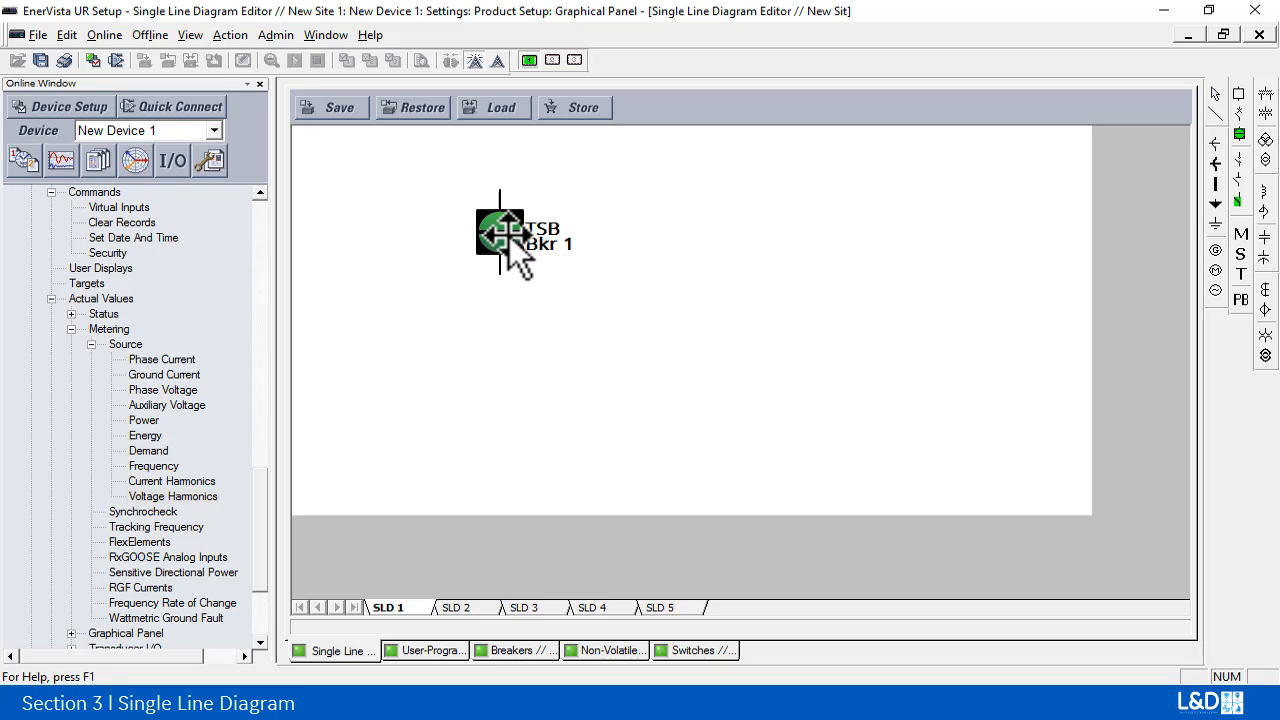
{"action": "double_click", "coordinate": [509, 236]}
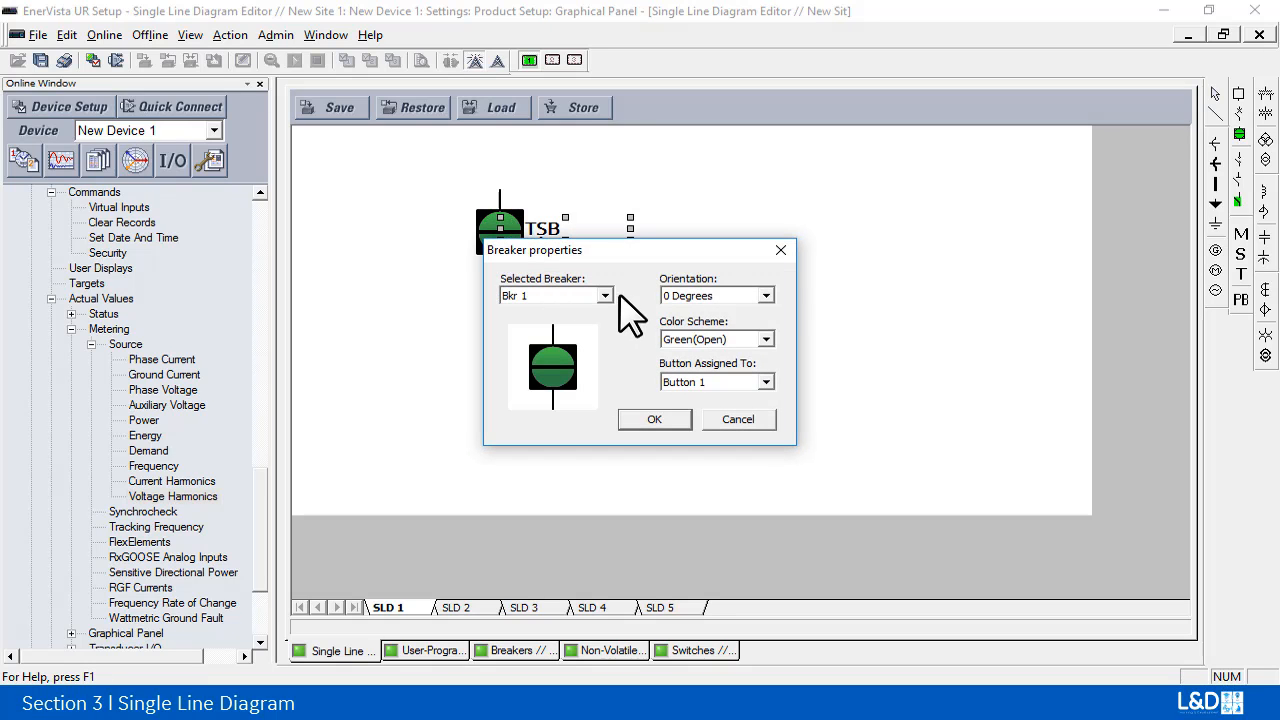
{"action": "left_click", "coordinate": [605, 295]}
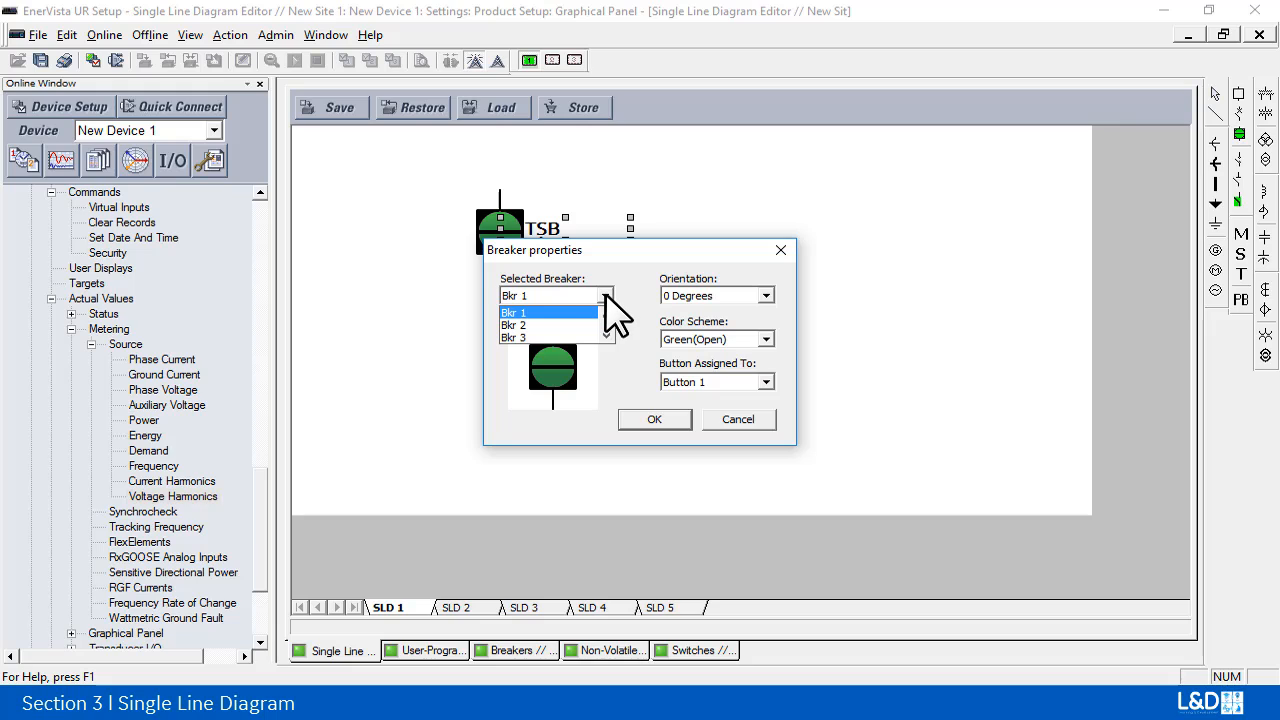
{"action": "left_click", "coordinate": [605, 295]}
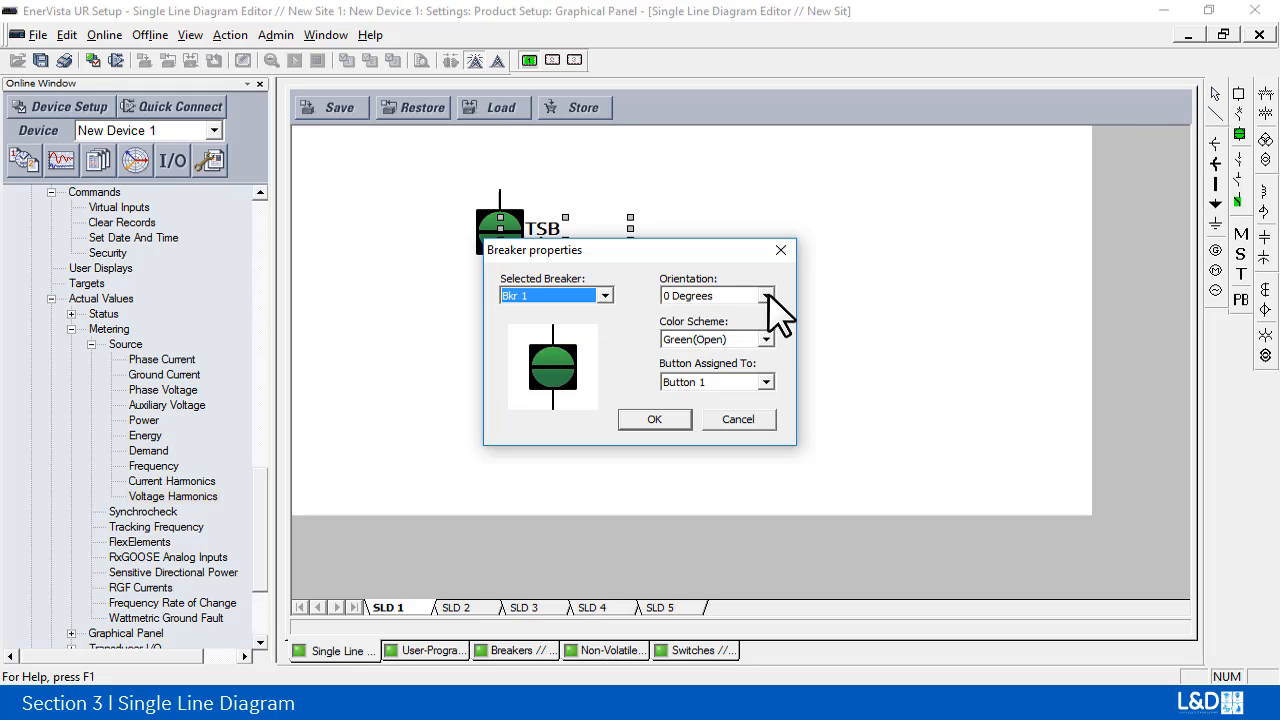
{"action": "left_click", "coordinate": [765, 296]}
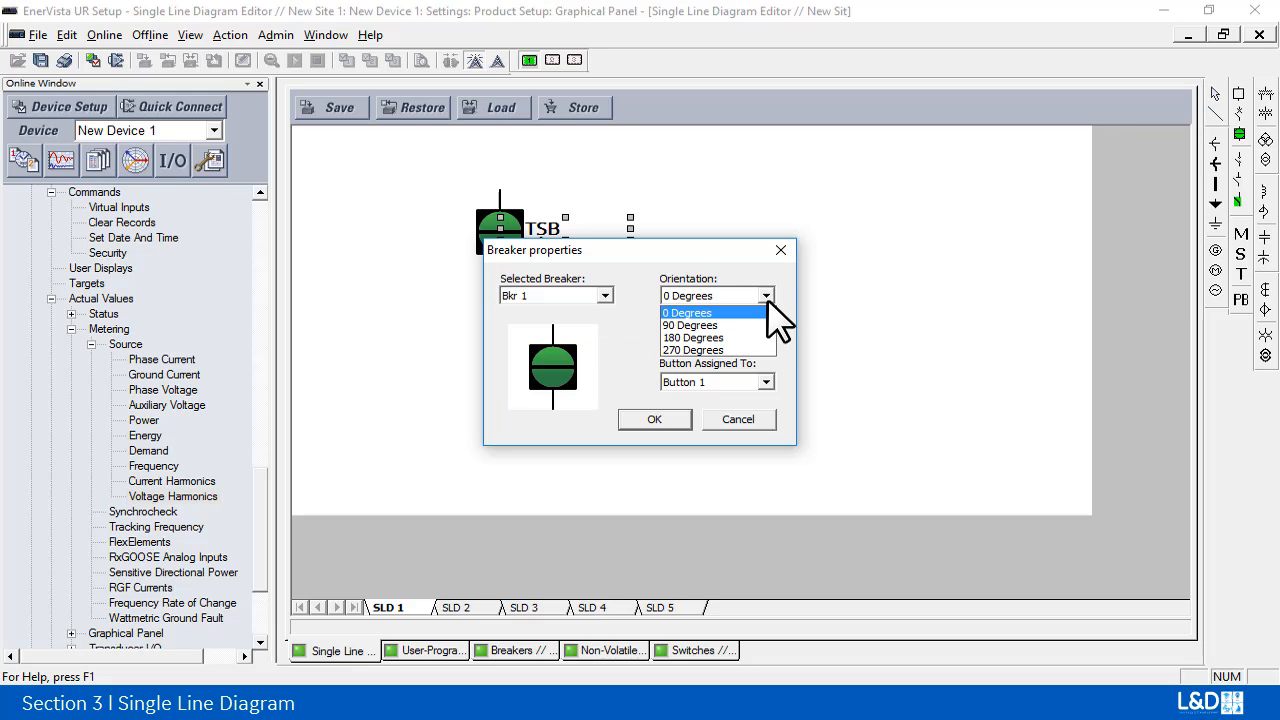
{"action": "left_click", "coordinate": [742, 325]}
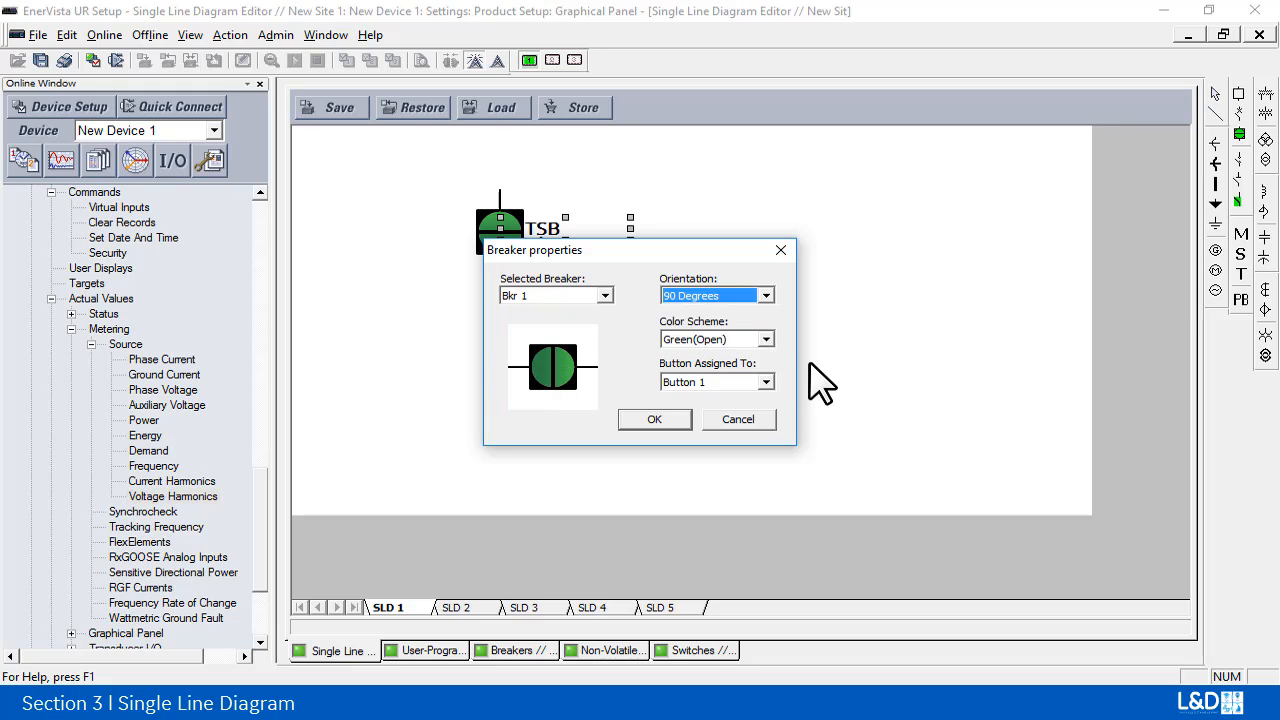
Step: Keep the Green(Open) color scheme and the Button 1 assignment for Bkr 1 and apply its breaker properties
{"action": "left_click", "coordinate": [766, 340]}
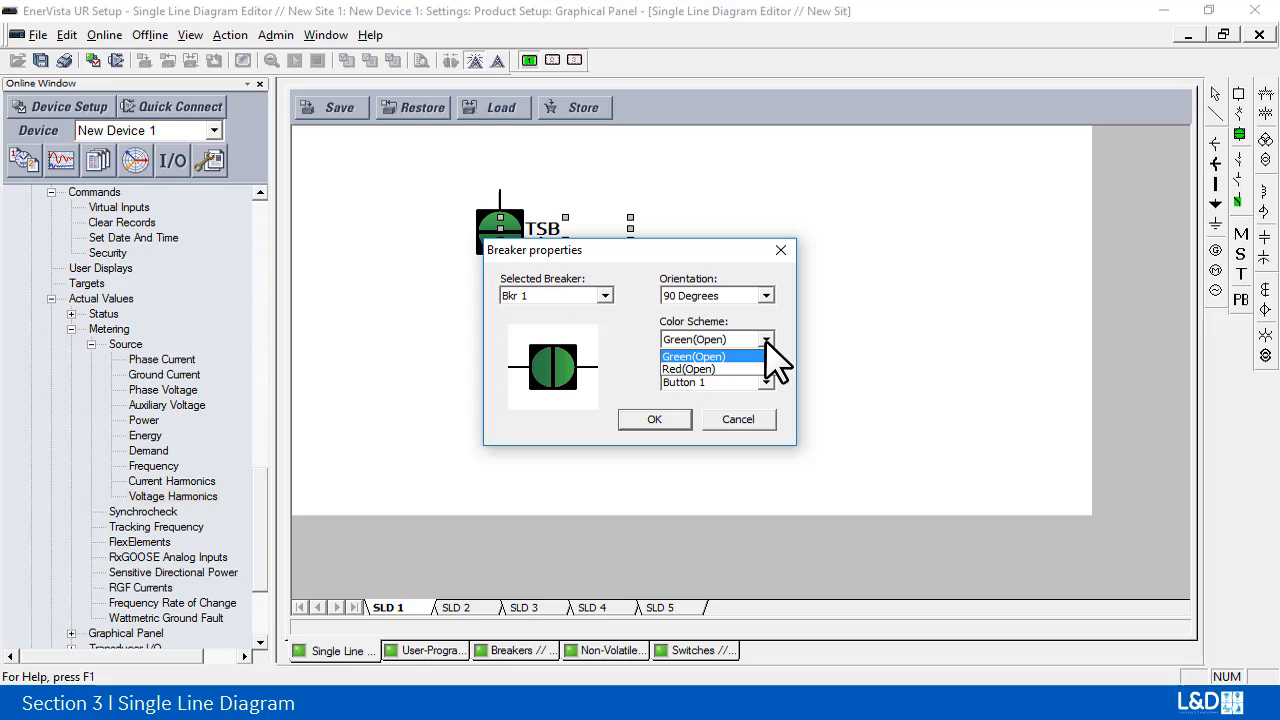
{"action": "left_click", "coordinate": [767, 356]}
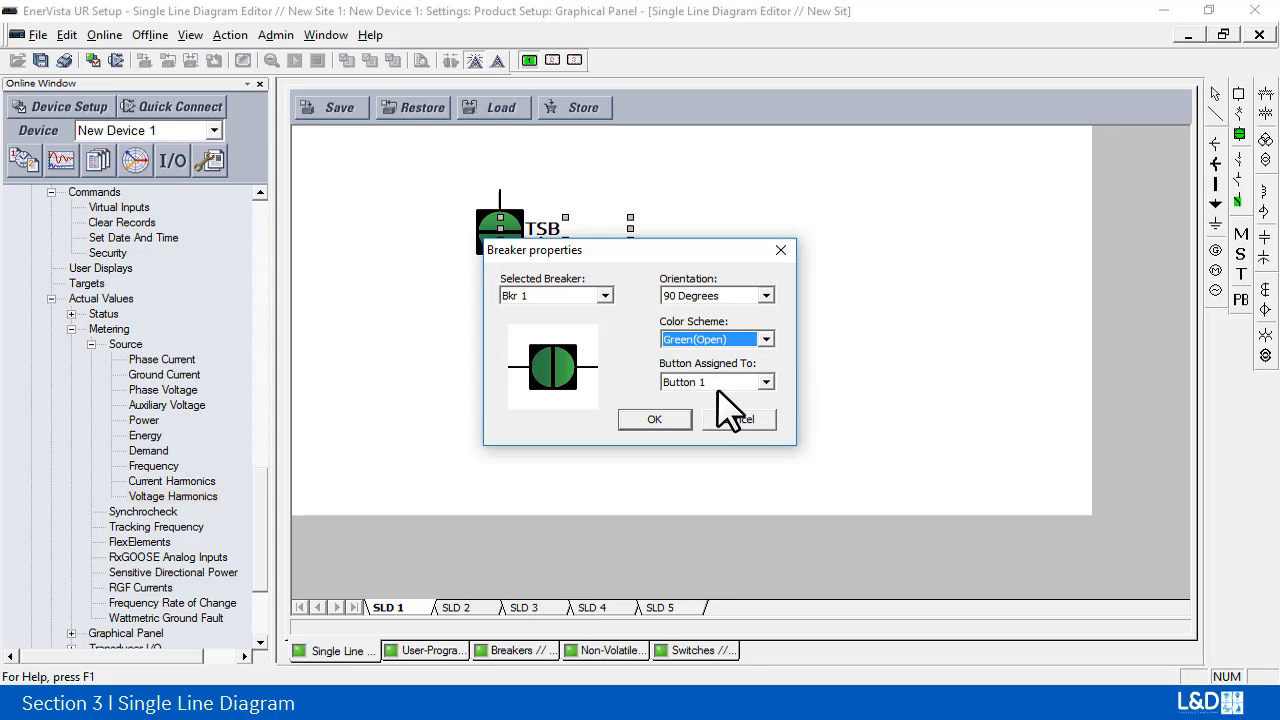
{"action": "left_click", "coordinate": [766, 382]}
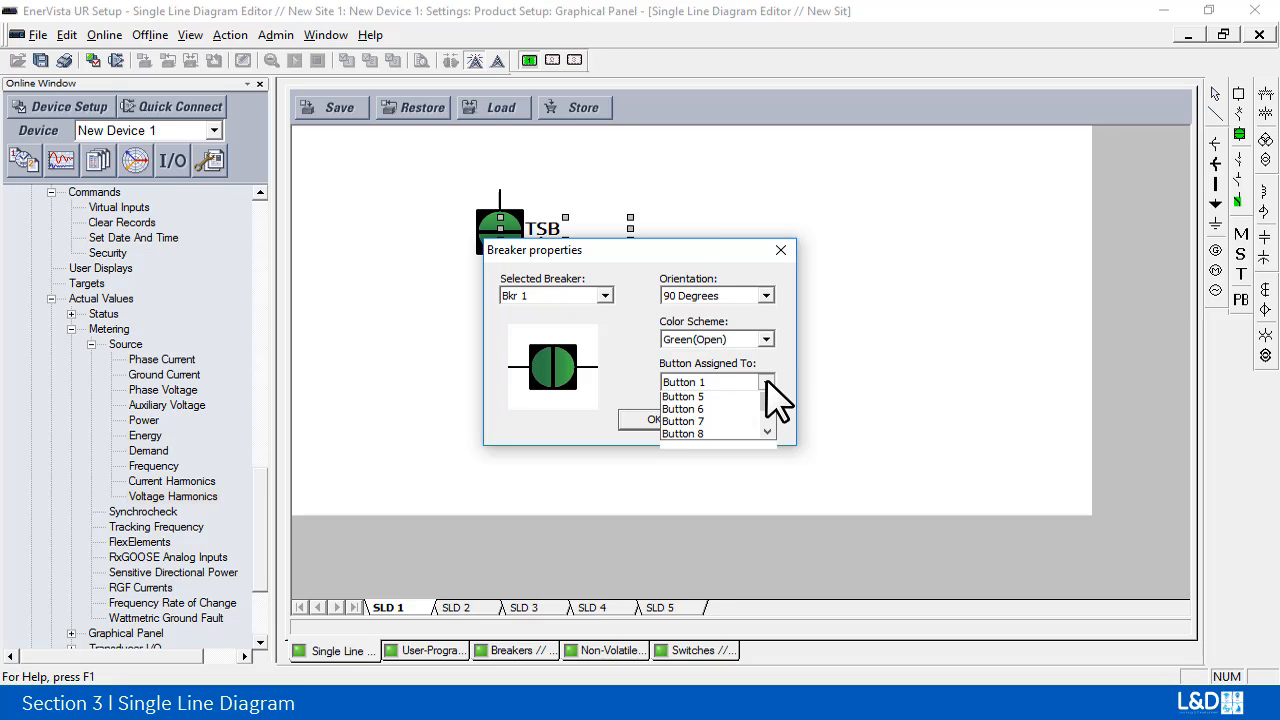
{"action": "left_click", "coordinate": [767, 382]}
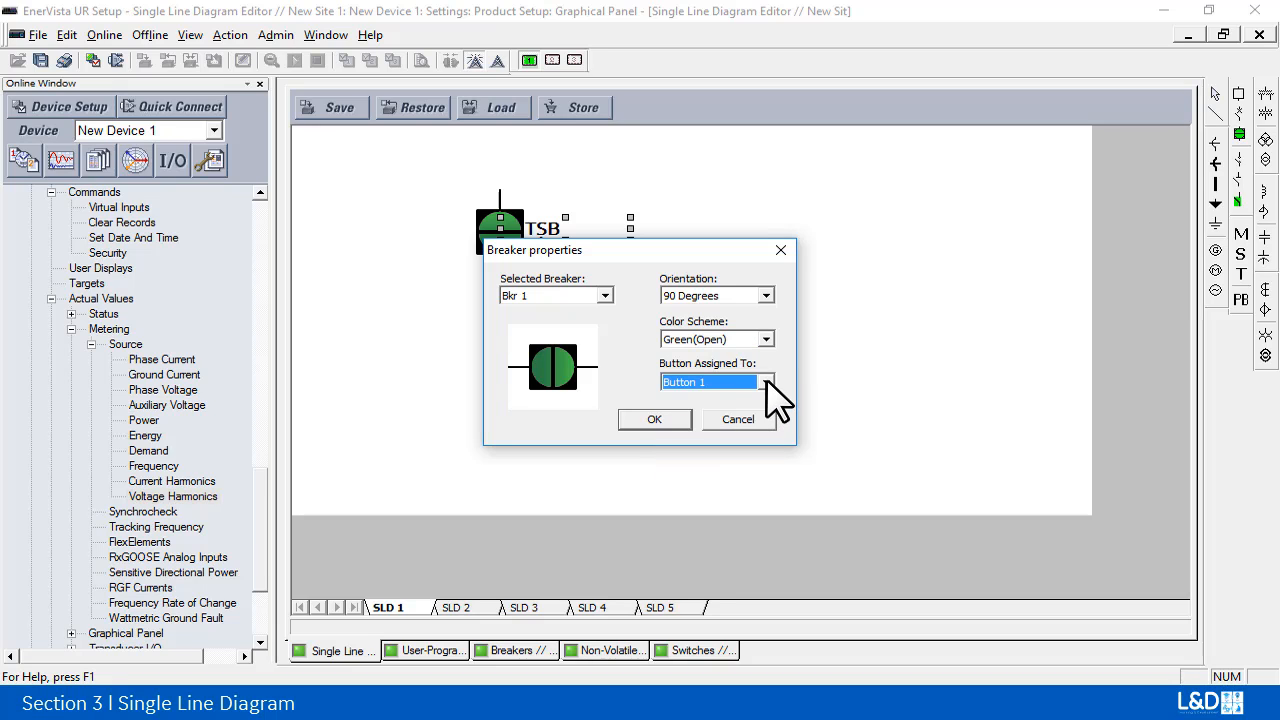
{"action": "left_click", "coordinate": [654, 420]}
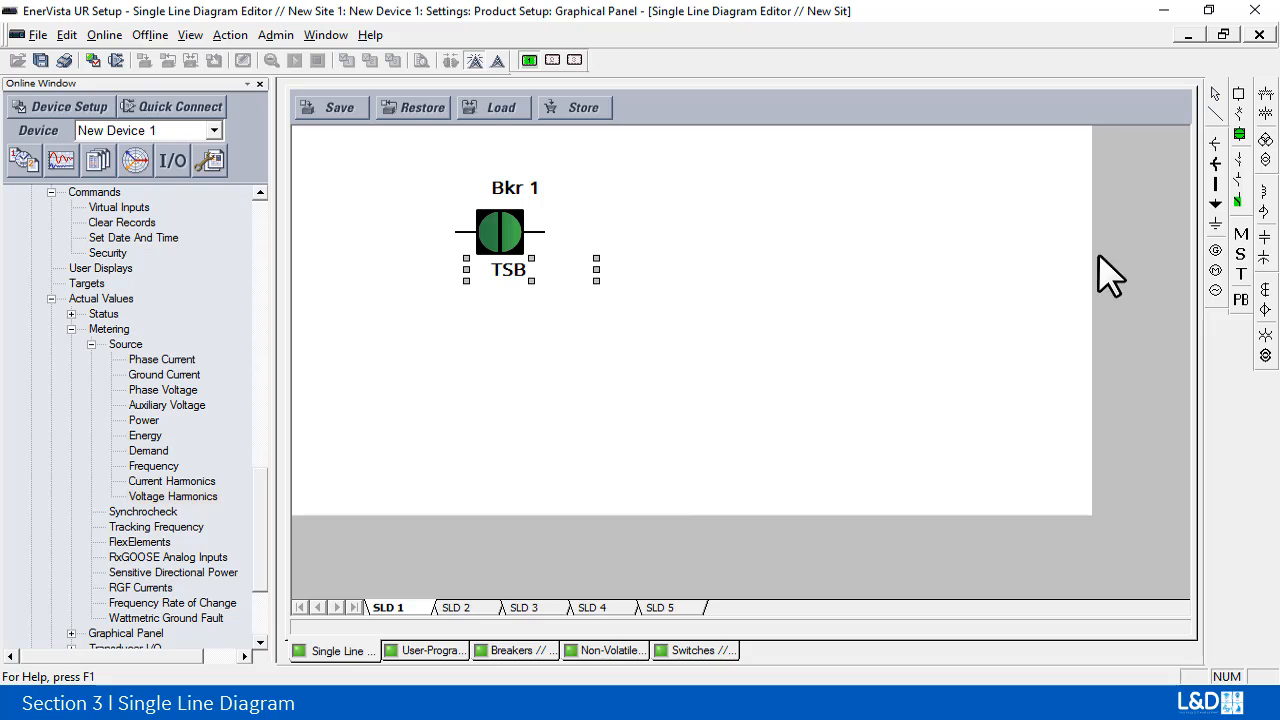
Step: Place a second breaker to the right of Bkr 1 at the same height and set its orientation to 90 degrees
{"action": "left_click", "coordinate": [1240, 135]}
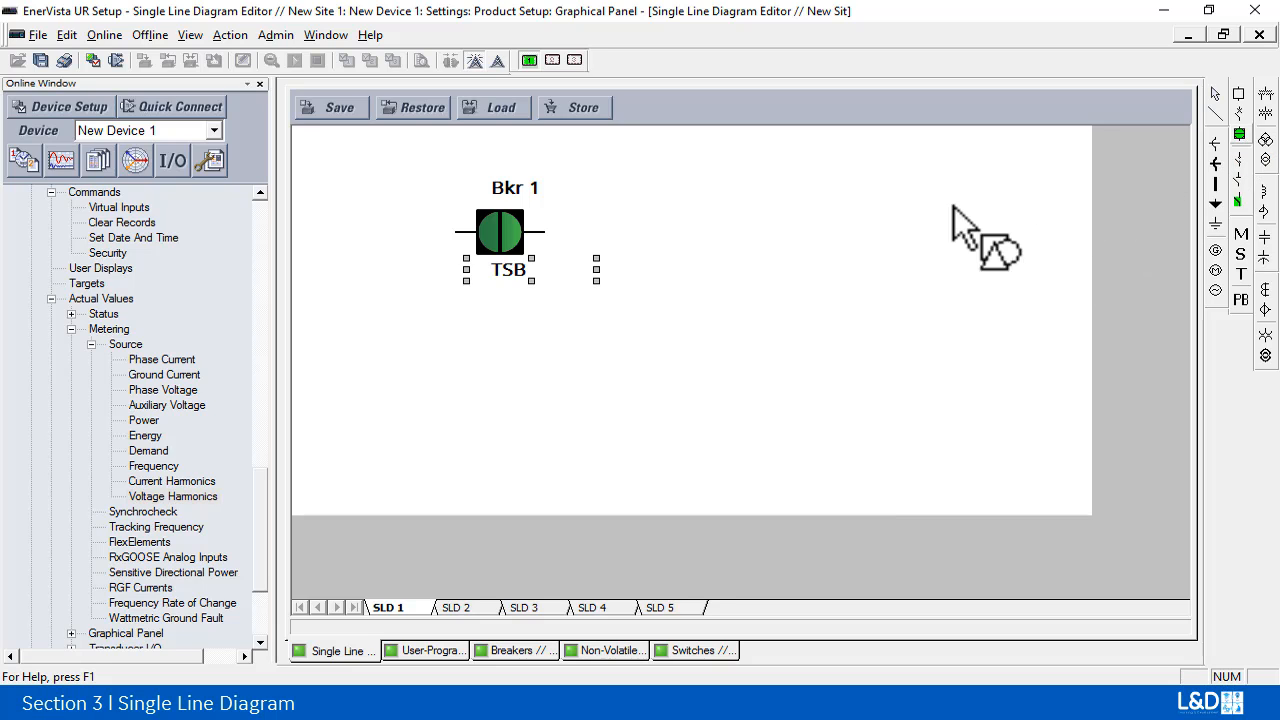
{"action": "left_click", "coordinate": [806, 238]}
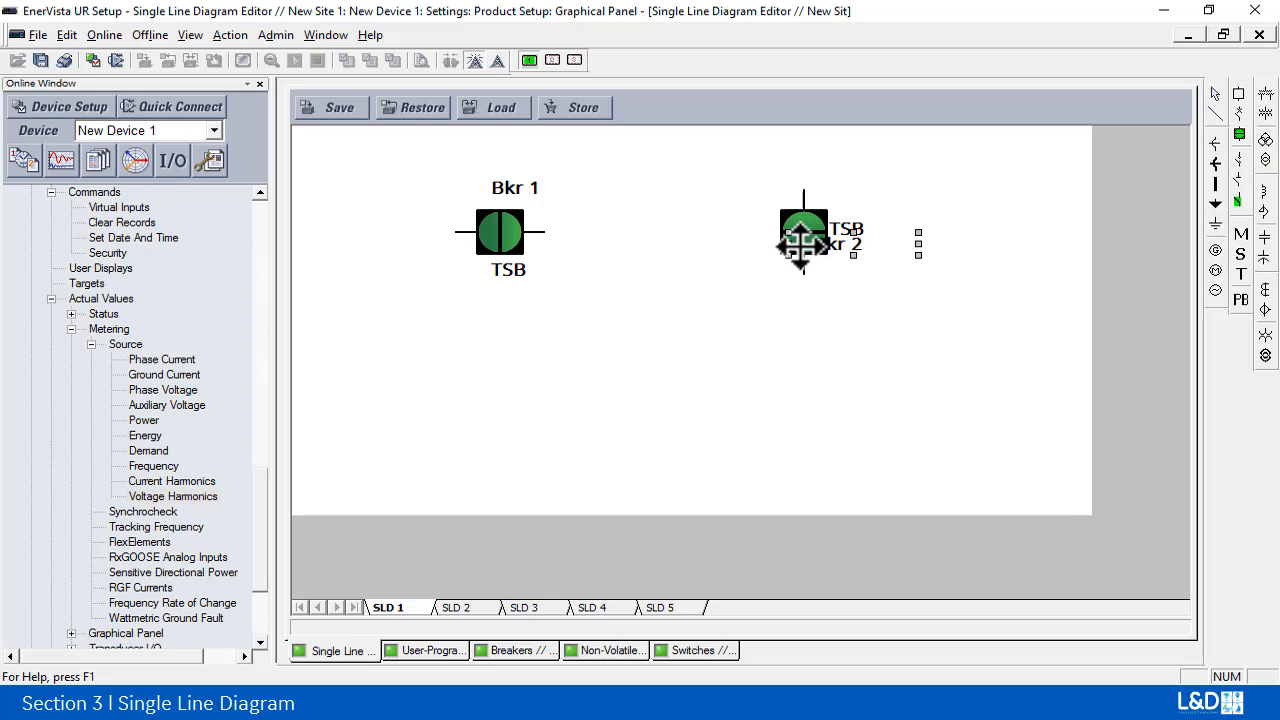
{"action": "double_click", "coordinate": [799, 244]}
{"action": "left_click", "coordinate": [766, 295]}
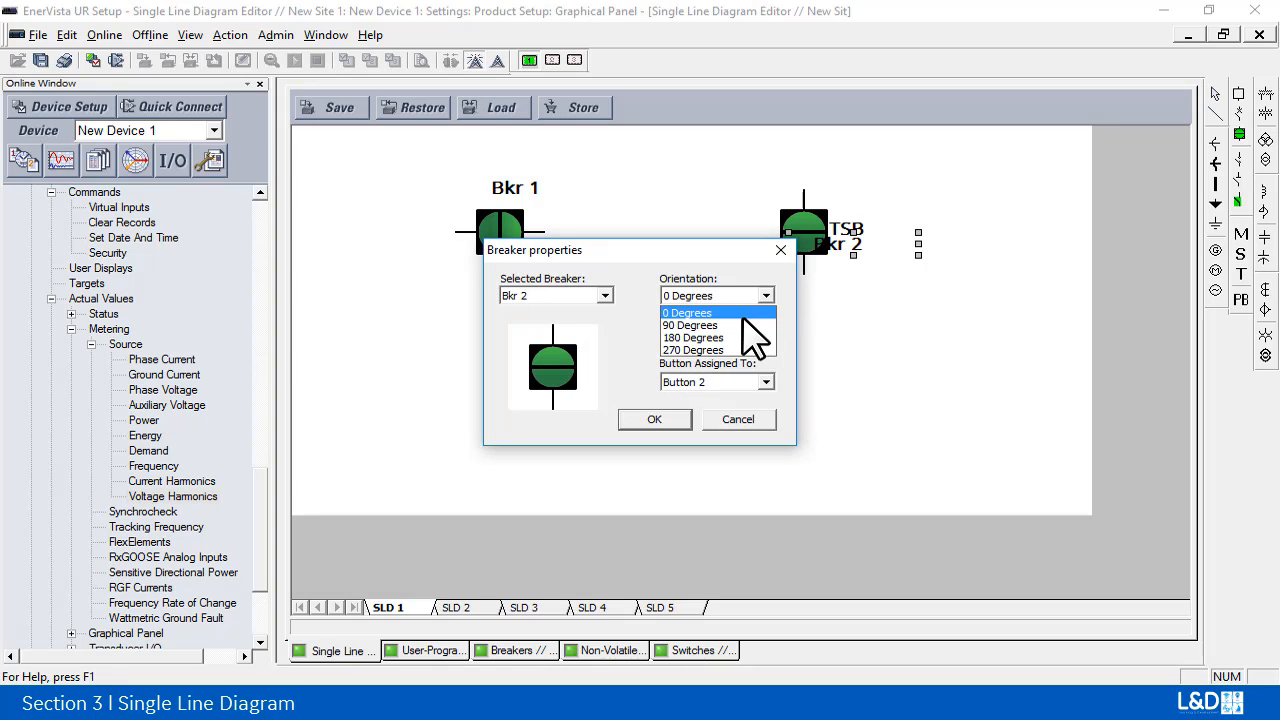
{"action": "left_click", "coordinate": [740, 322]}
{"action": "left_click", "coordinate": [660, 420]}
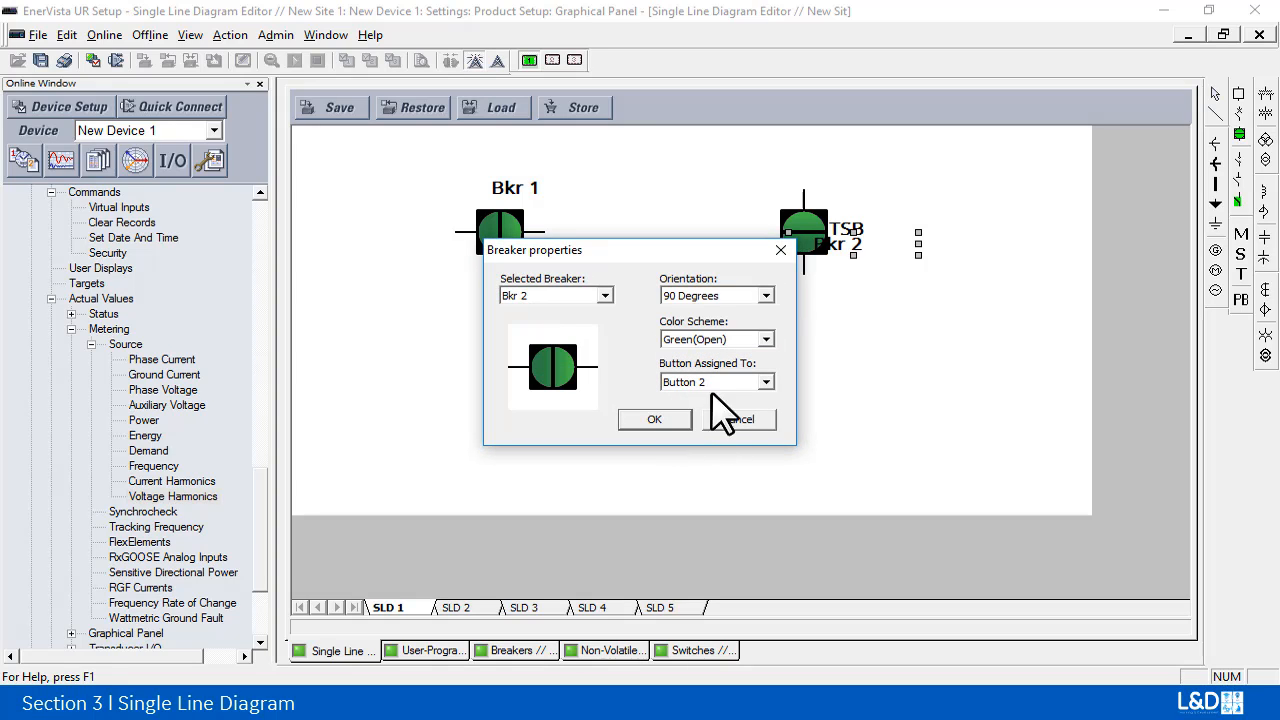
Step: Connect Bkr 1 and Bkr 2 with a horizontal line and shift both breakers slightly inward to meet its ends
{"action": "left_click", "coordinate": [1216, 114]}
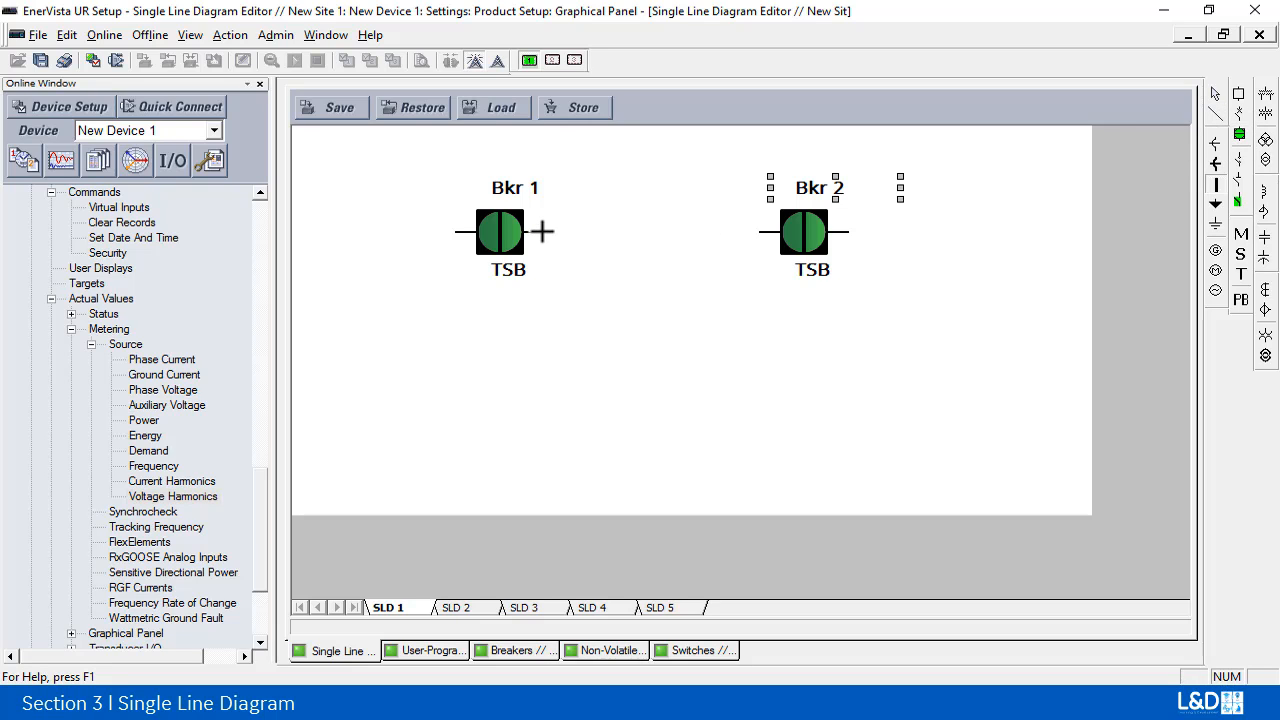
{"action": "left_click", "coordinate": [757, 236]}
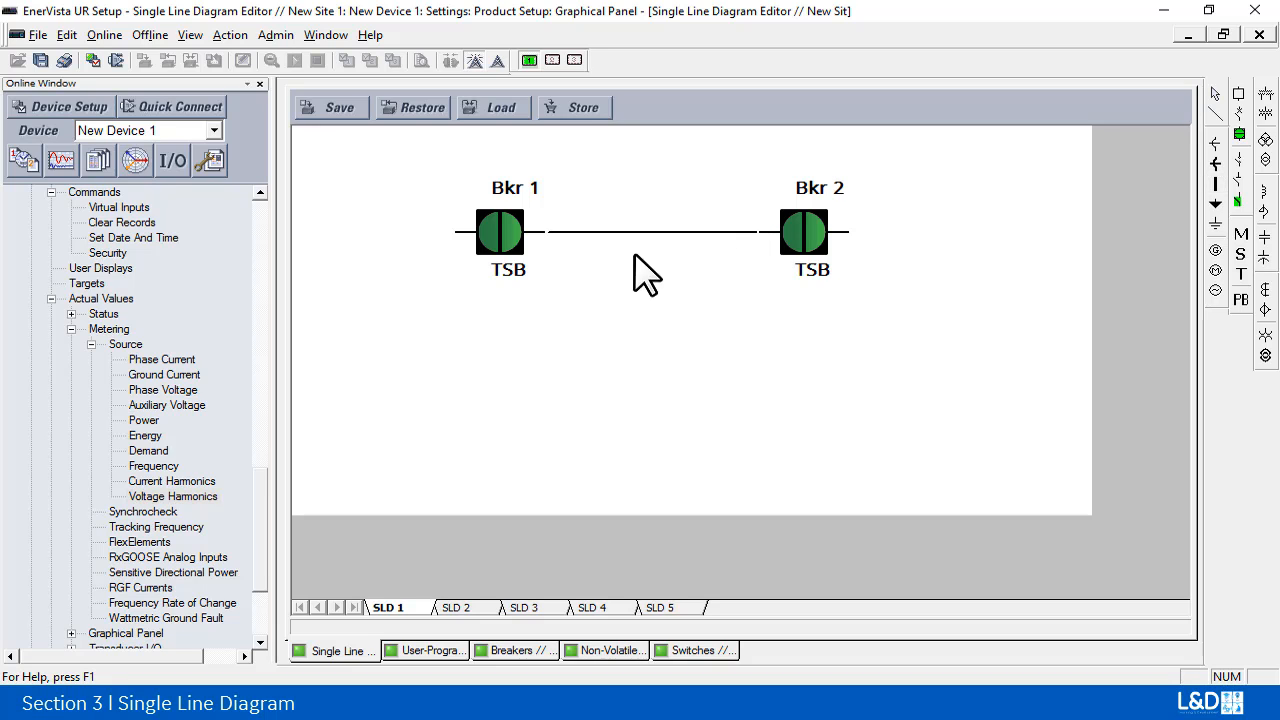
{"action": "left_click", "coordinate": [502, 232]}
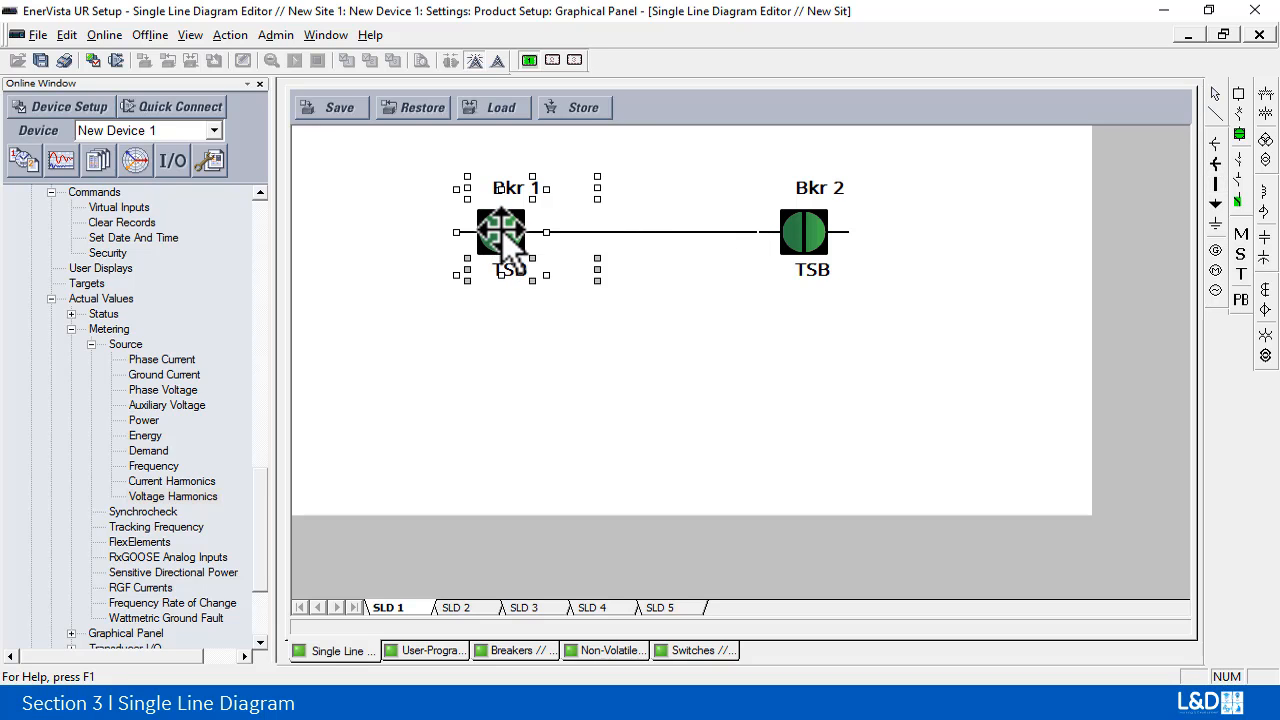
{"action": "left_click", "coordinate": [808, 236]}
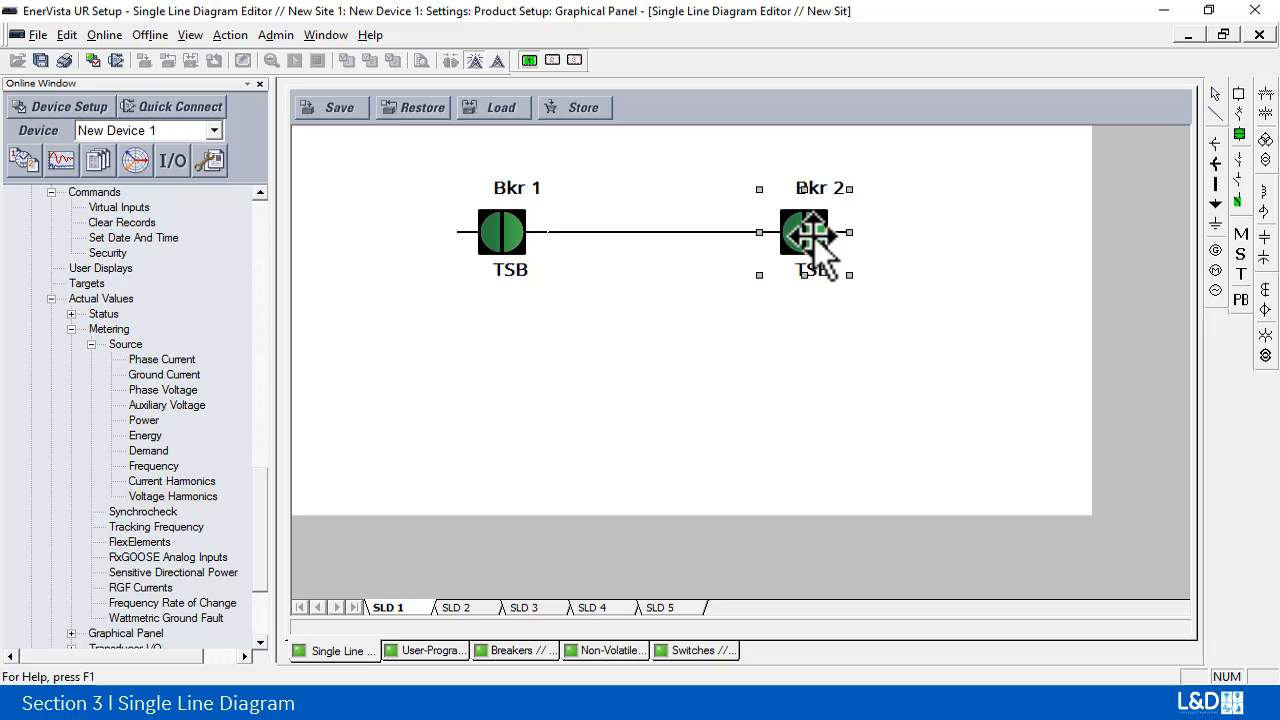
{"action": "left_click_drag", "start_coordinate": [813, 236], "coordinate": [811, 235]}
{"action": "left_click", "coordinate": [722, 333]}
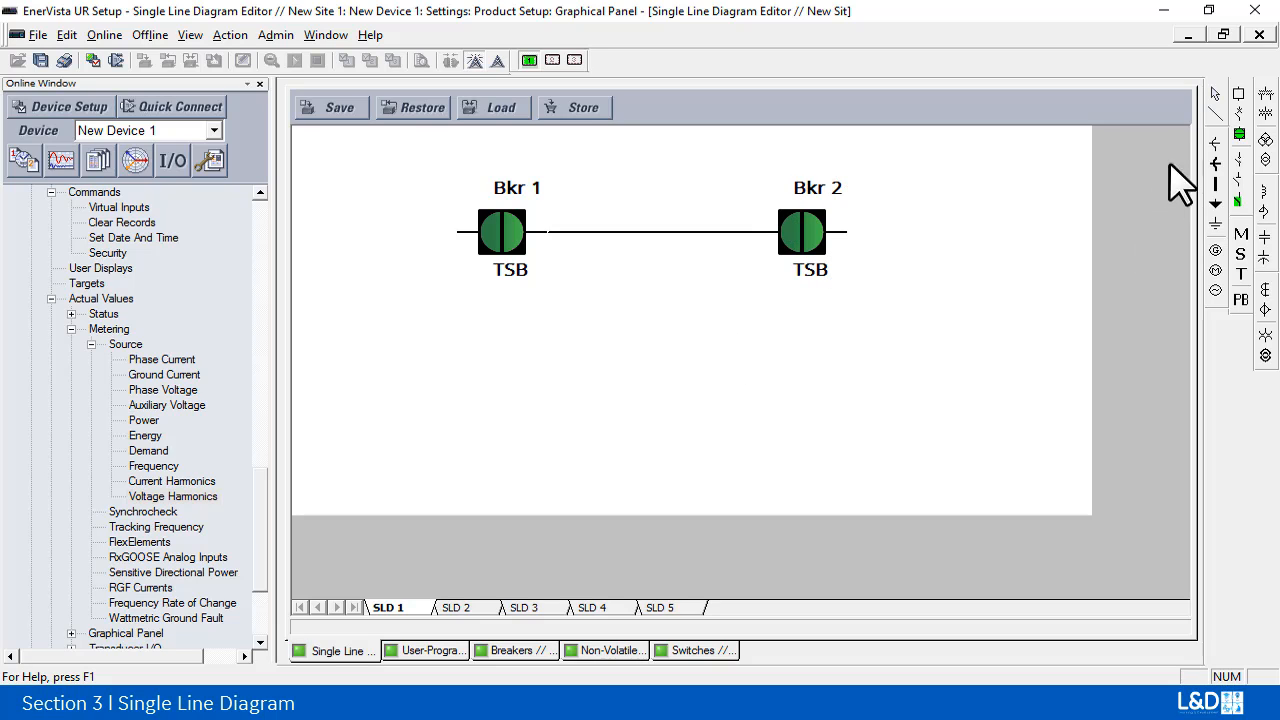
Step: Draw a vertical line down from the middle of the line between the breakers and put a filled down-arrow symbol at its lower end
{"action": "left_click", "coordinate": [1215, 115]}
{"action": "left_click", "coordinate": [656, 405]}
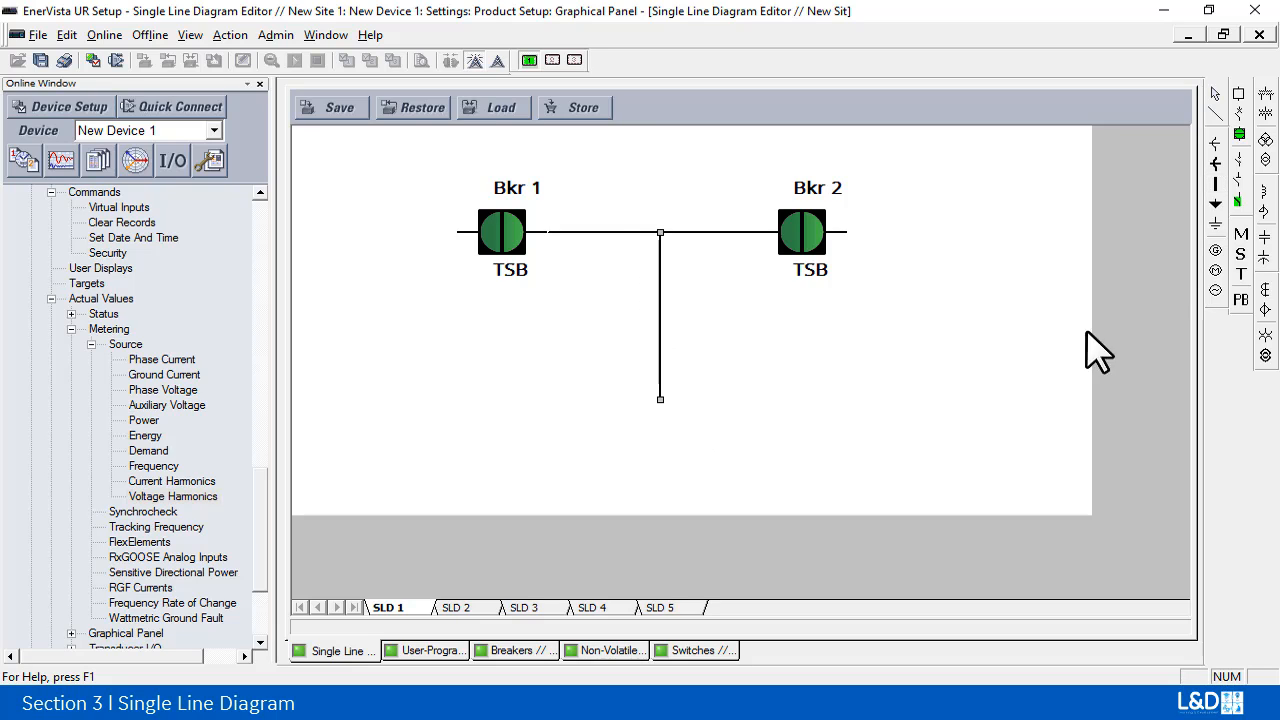
{"action": "left_click", "coordinate": [1216, 204]}
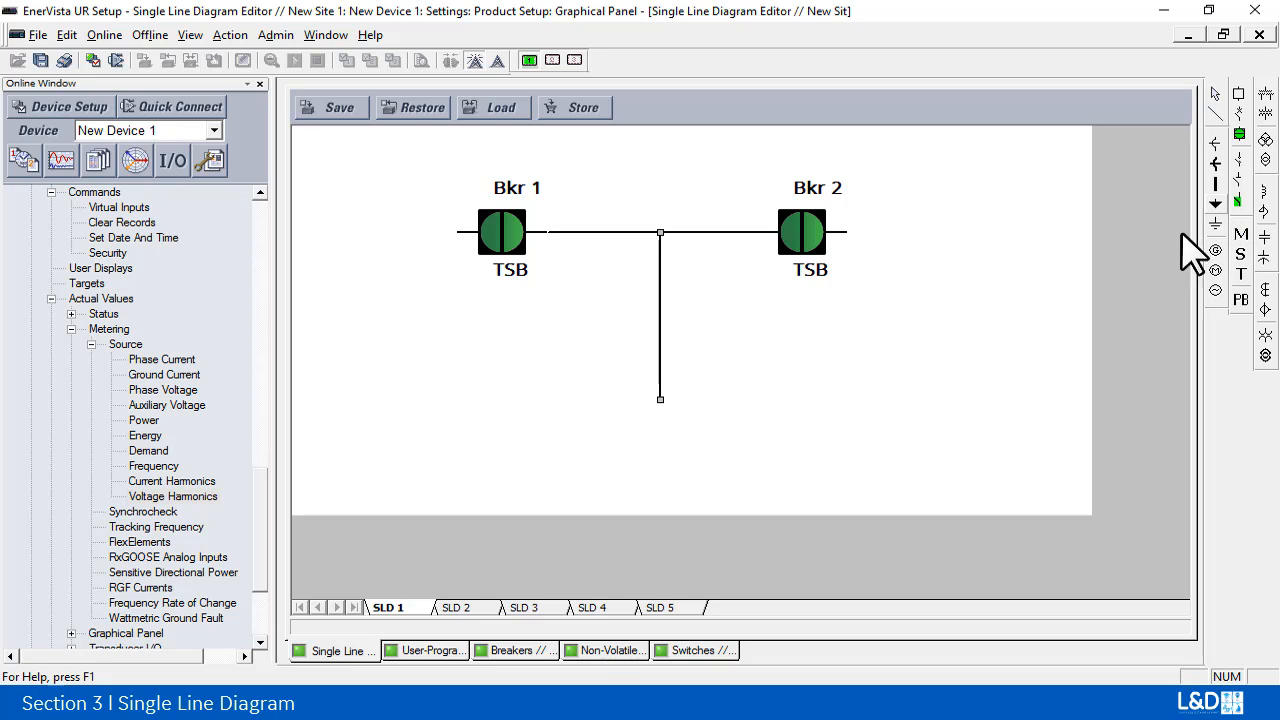
{"action": "left_click", "coordinate": [660, 414]}
{"action": "left_click", "coordinate": [758, 428]}
Step: Draw a horizontal branch line rightward from the middle of the vertical line and place a switch below its free end
{"action": "left_click", "coordinate": [1215, 113]}
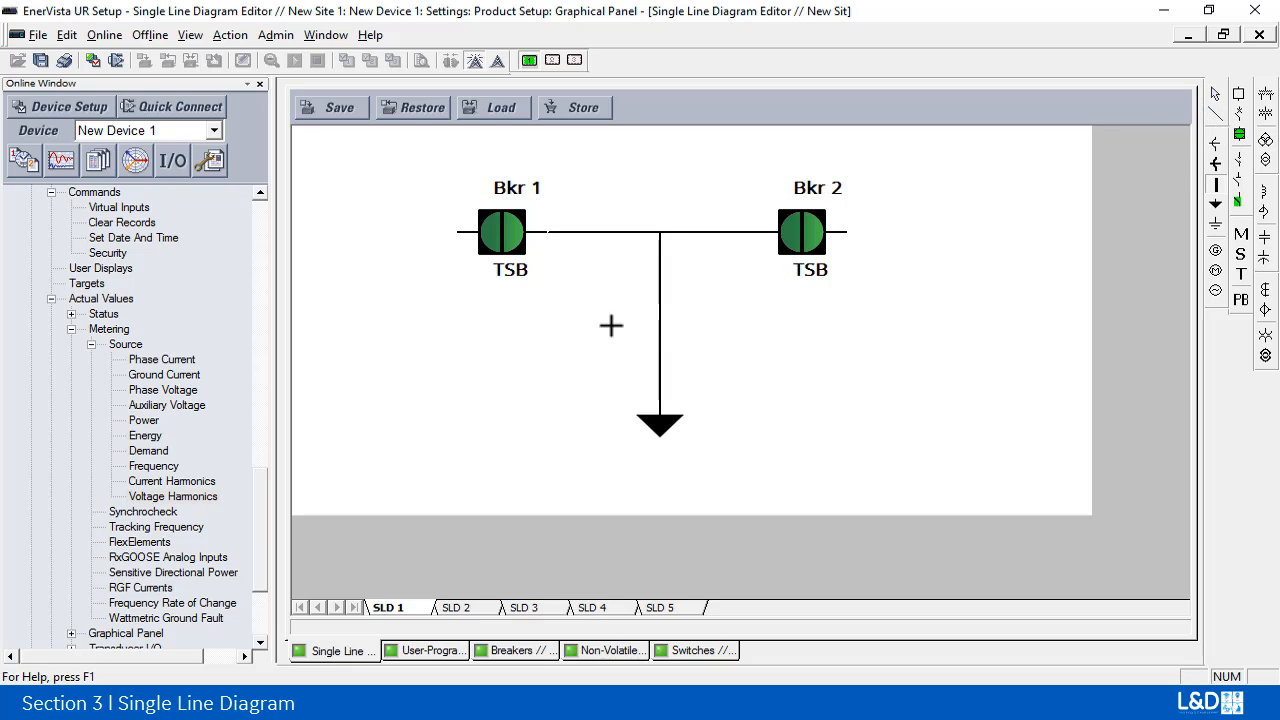
{"action": "left_click_drag", "start_coordinate": [763, 322], "coordinate": [807, 317]}
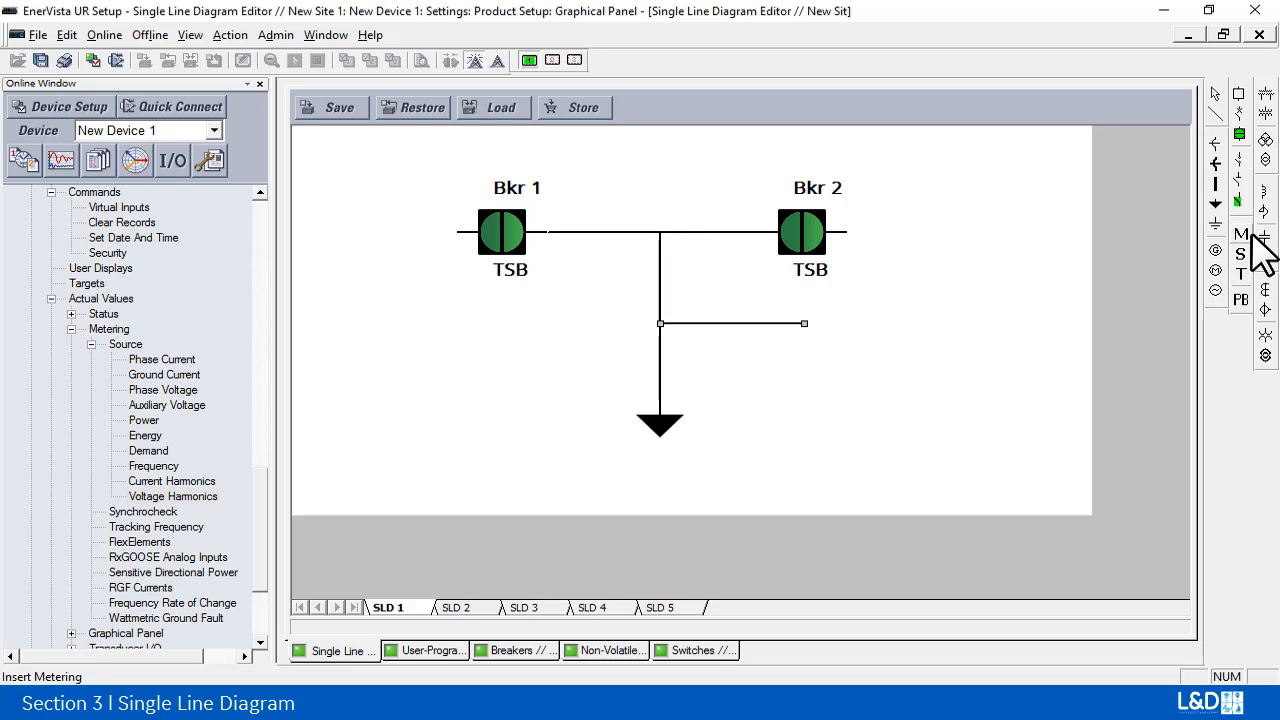
{"action": "left_click", "coordinate": [1238, 201]}
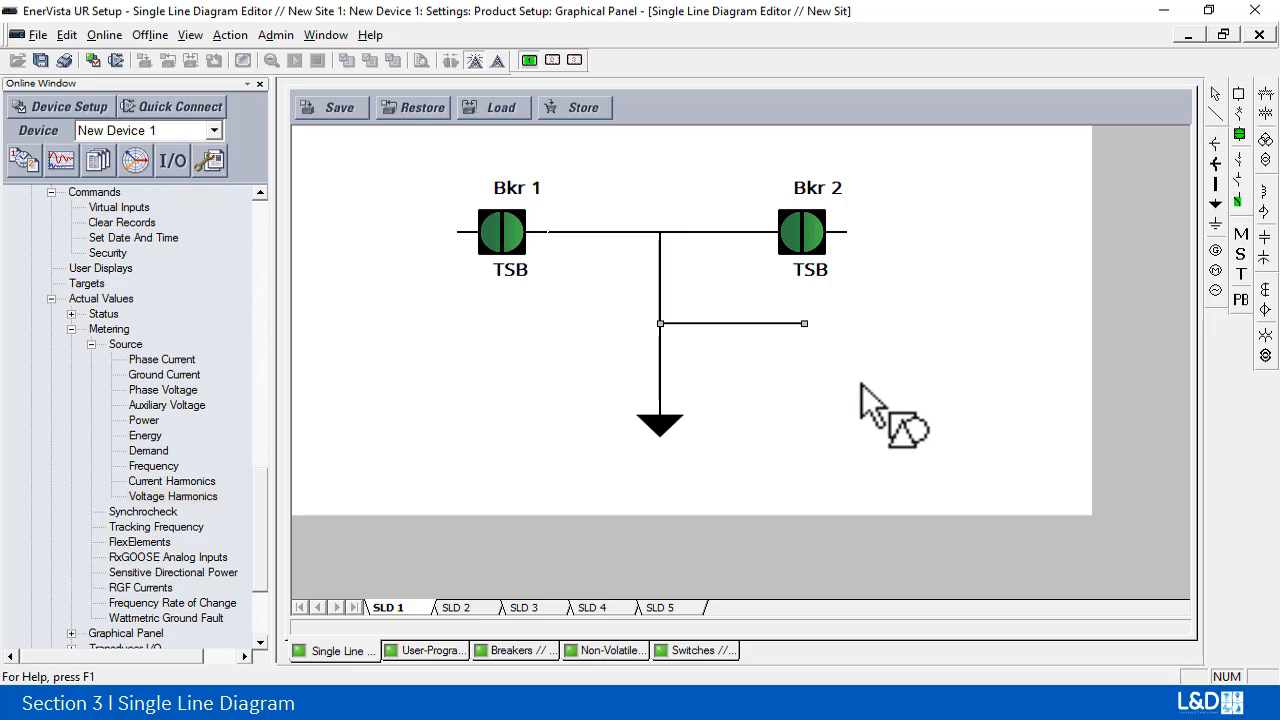
{"action": "left_click", "coordinate": [803, 386]}
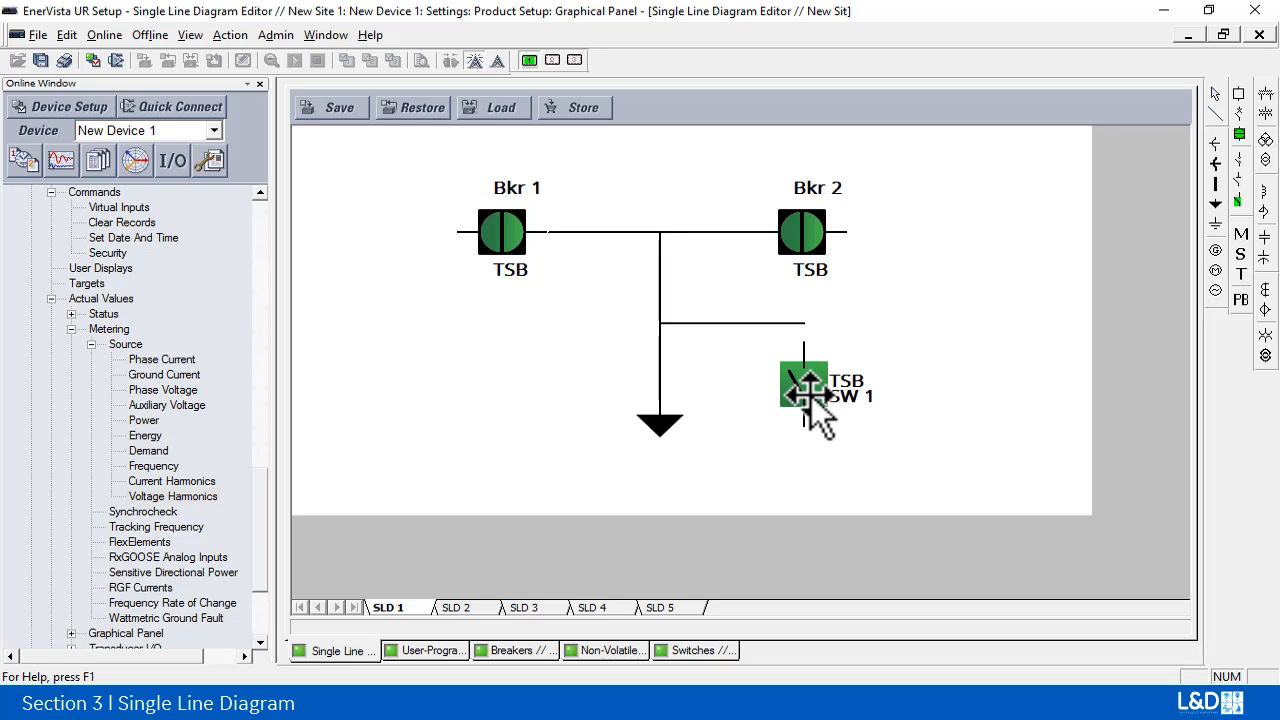
Step: Move the SW 1 switch up to meet the branch line and place its TSB label beneath the SW 1 label
{"action": "left_click", "coordinate": [806, 384]}
{"action": "mouse_move", "coordinate": [805, 383]}
{"action": "left_mouse_down"}
{"action": "mouse_move", "coordinate": [806, 358]}
{"action": "mouse_move", "coordinate": [808, 371]}
{"action": "left_mouse_up"}
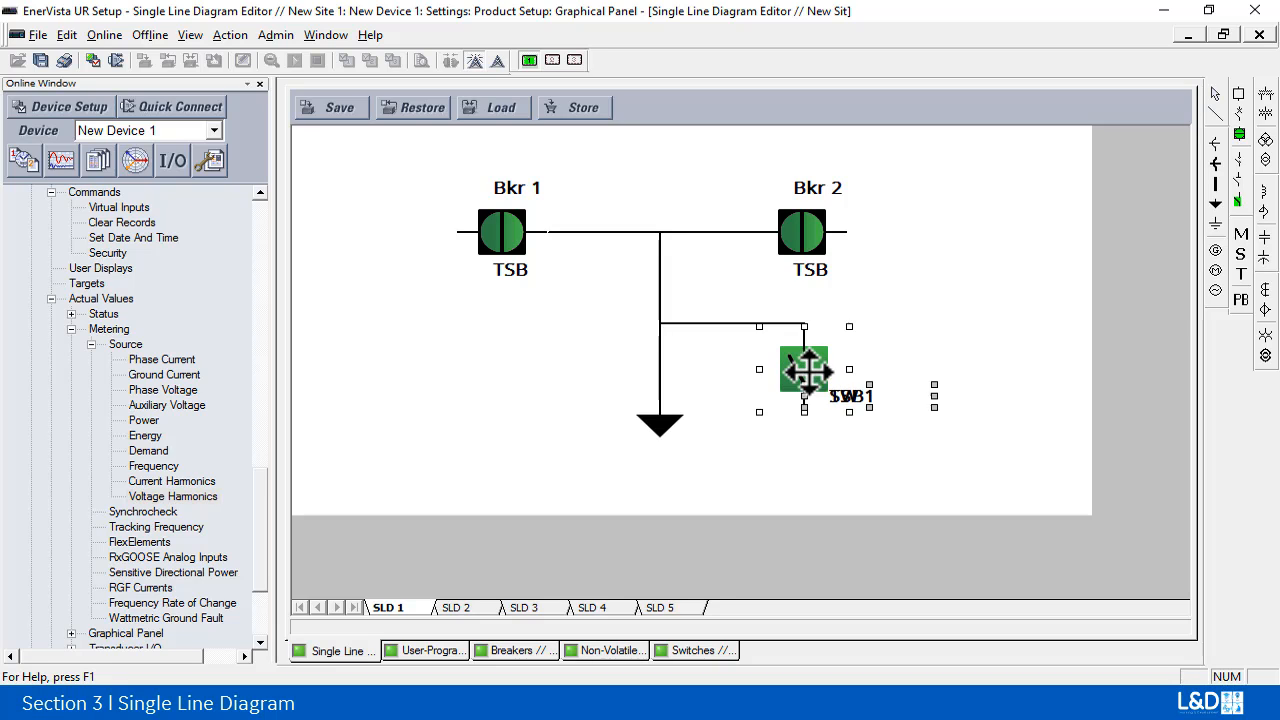
{"action": "left_click", "coordinate": [864, 336]}
{"action": "left_click", "coordinate": [821, 380]}
{"action": "key", "text": "Up"}
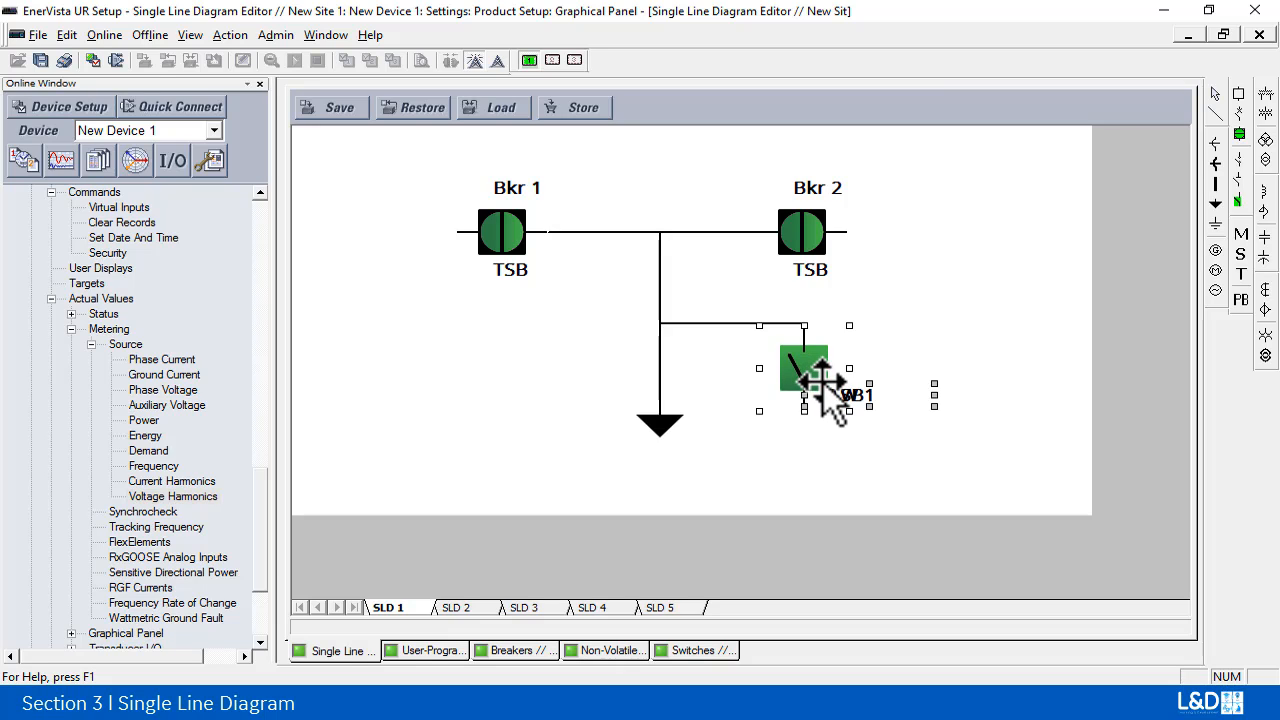
{"action": "left_click", "coordinate": [960, 337]}
{"action": "left_click", "coordinate": [836, 398]}
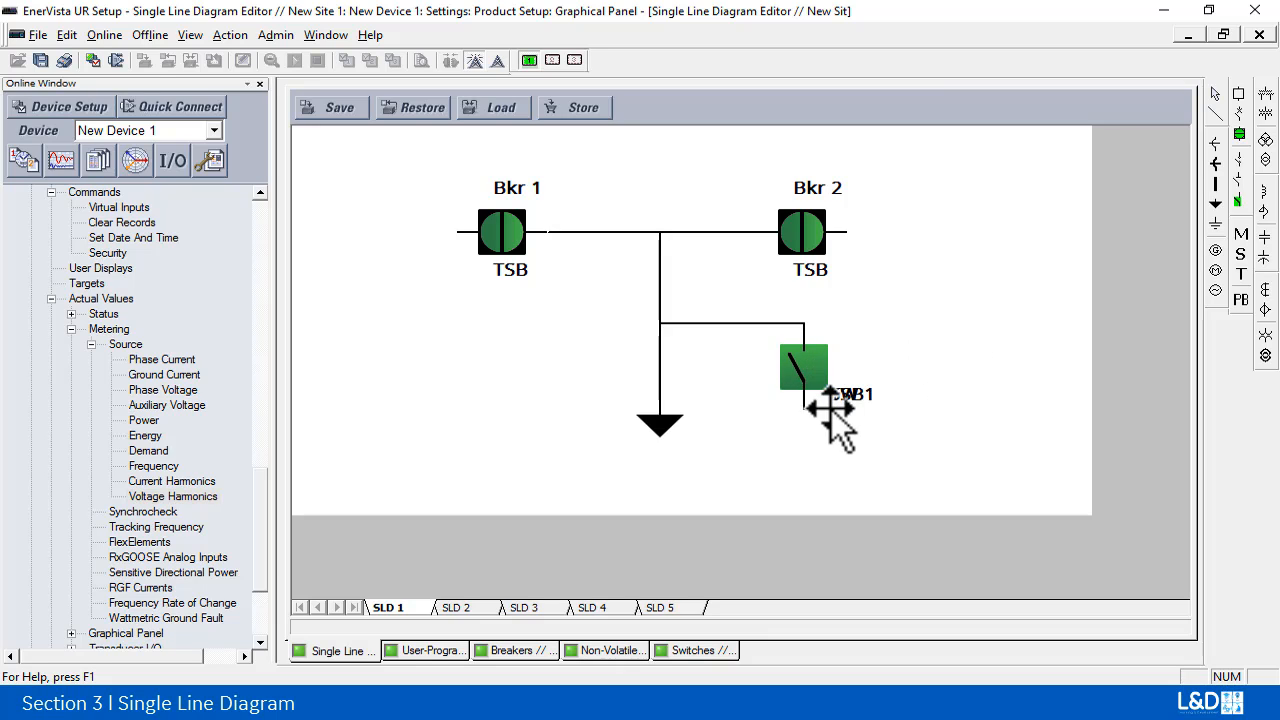
{"action": "left_click", "coordinate": [934, 371]}
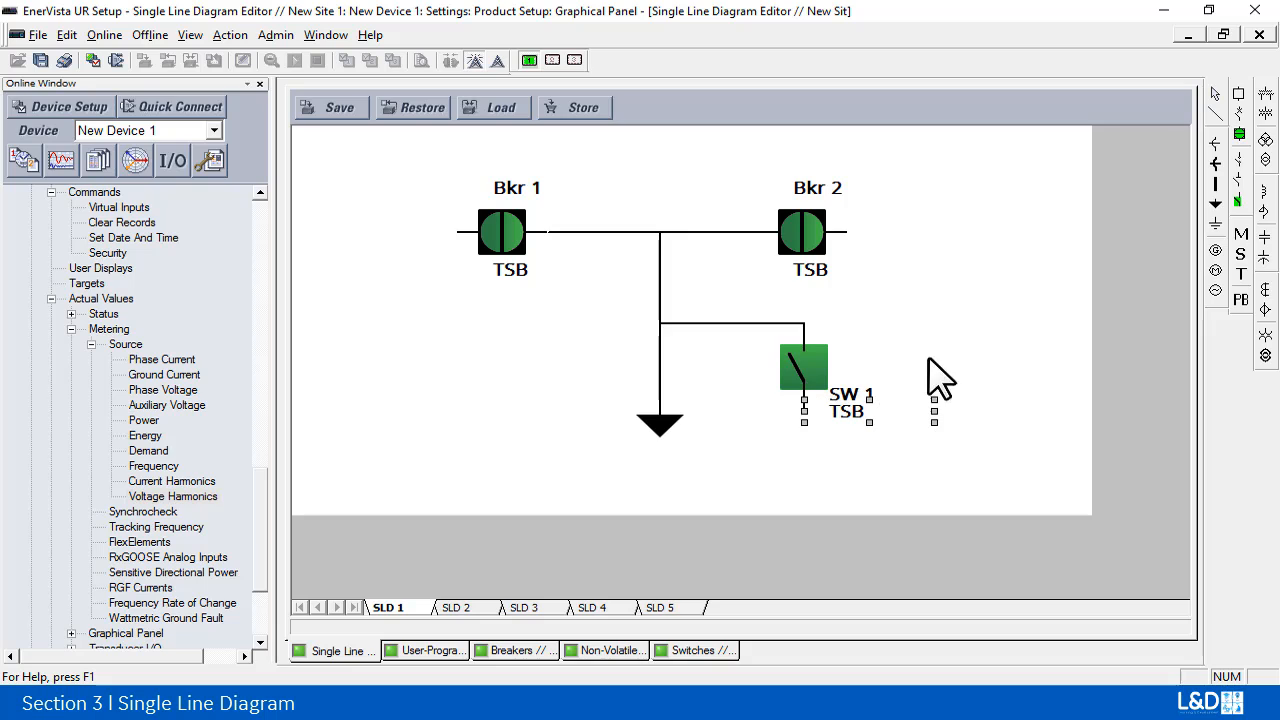
Step: Add a ground symbol directly below the SW 1 switch, connected to its lower terminal
{"action": "left_click", "coordinate": [1217, 224]}
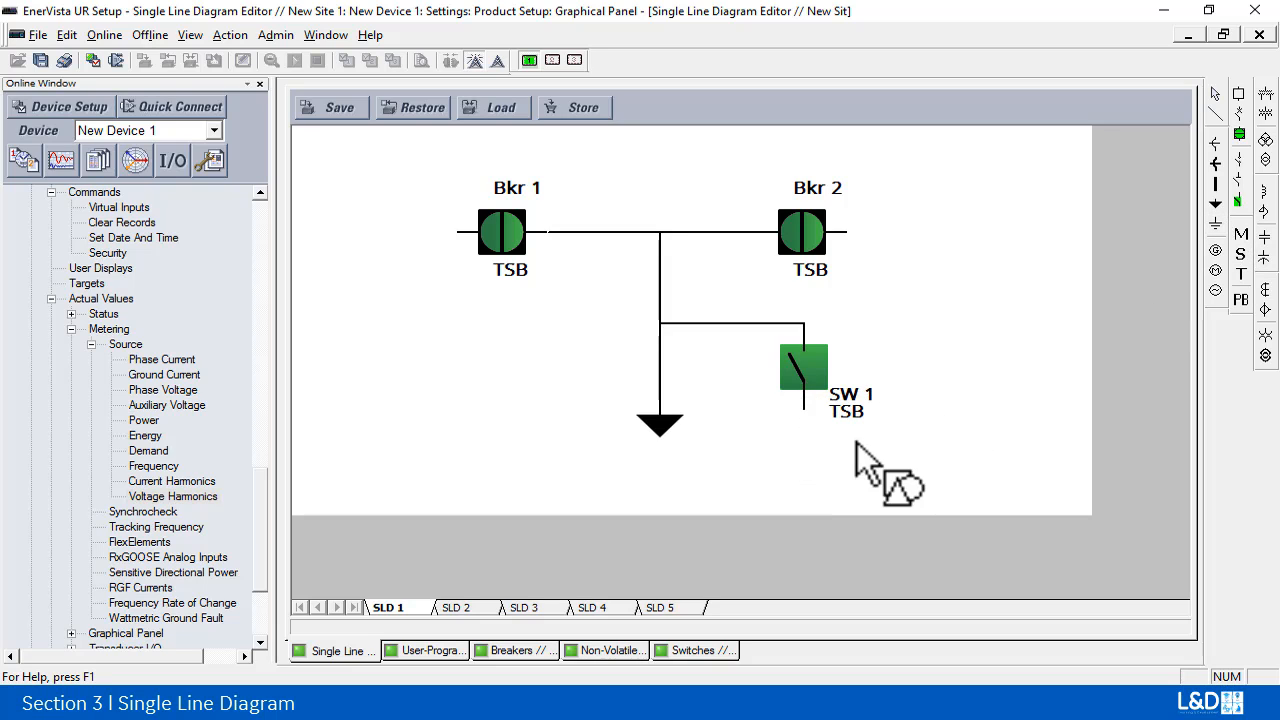
{"action": "left_click", "coordinate": [805, 432]}
{"action": "left_click", "coordinate": [957, 468]}
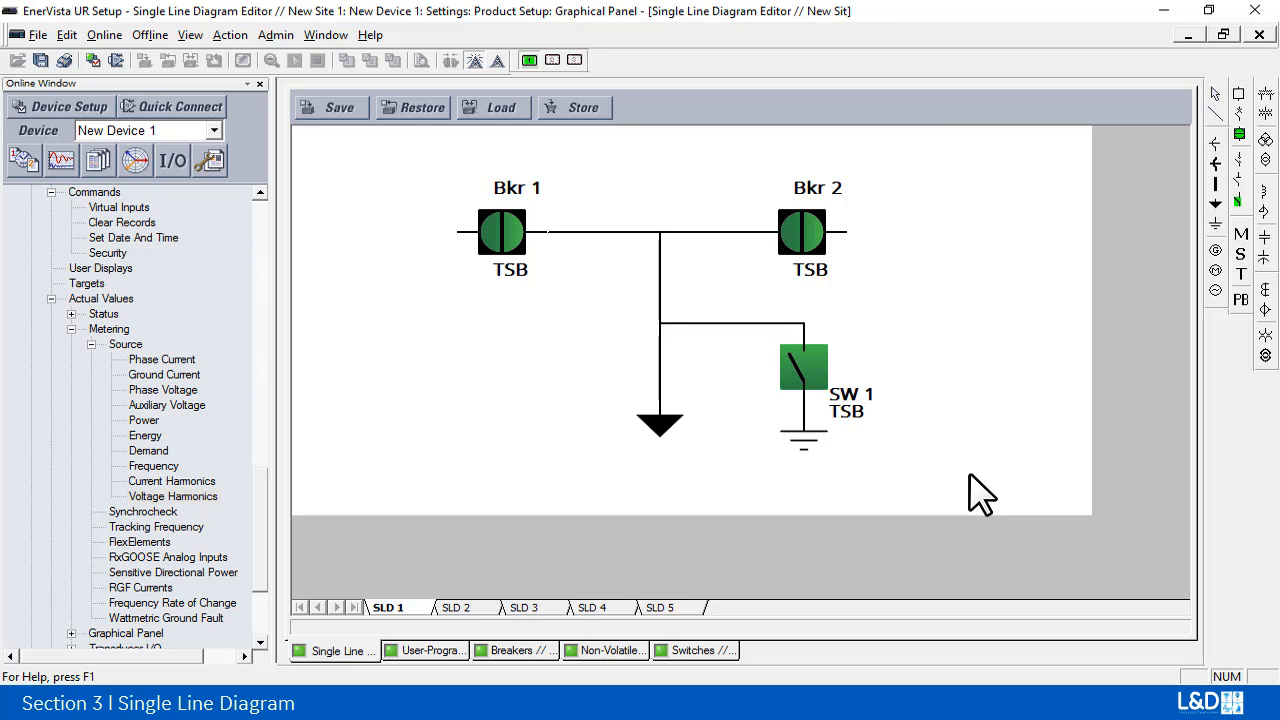
Step: Review the SW 1 switch's properties, checking the available disconnect, orientation, color scheme and assigned button options
{"action": "double_click", "coordinate": [815, 354]}
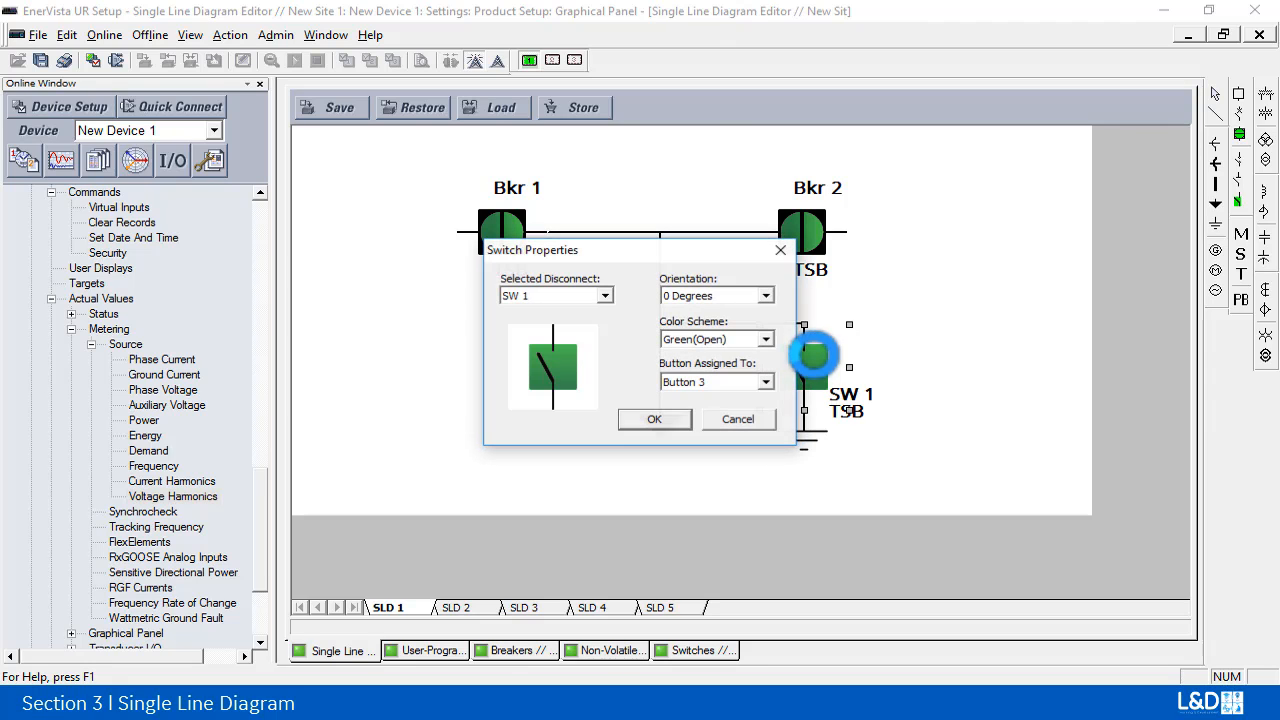
{"action": "left_click", "coordinate": [604, 295]}
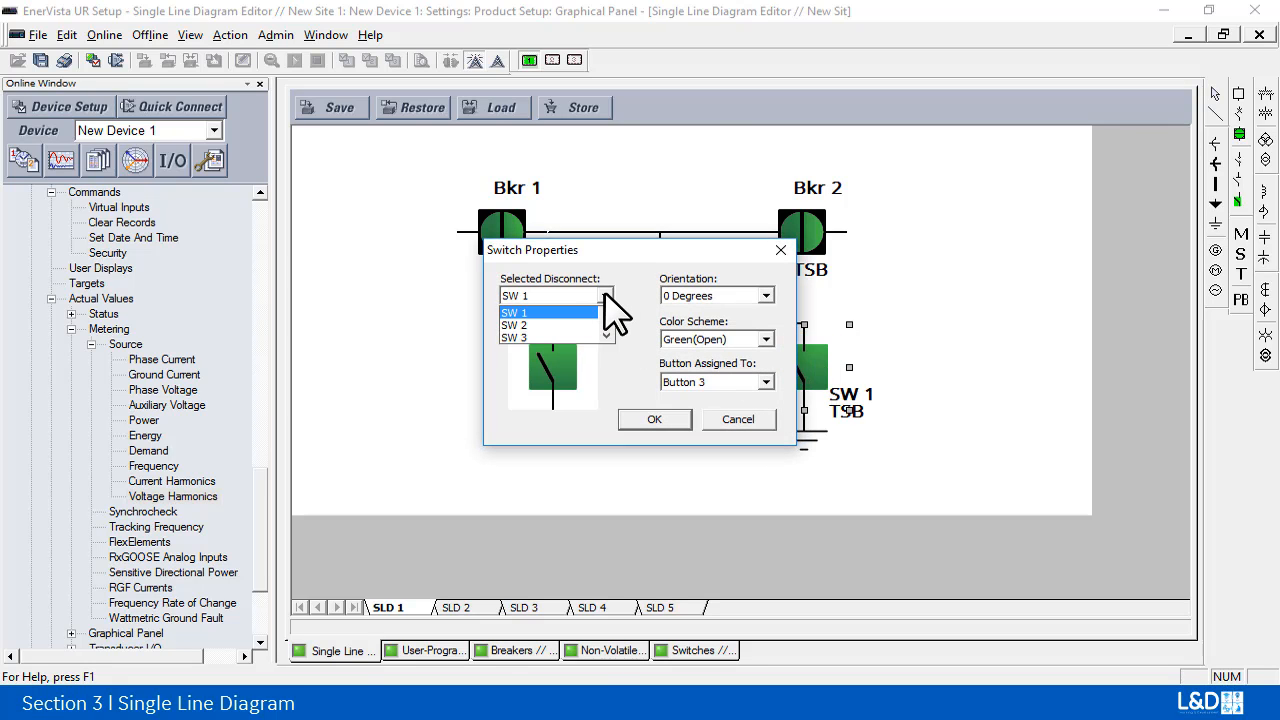
{"action": "left_click", "coordinate": [605, 294]}
{"action": "left_click", "coordinate": [770, 295]}
{"action": "left_click", "coordinate": [770, 295]}
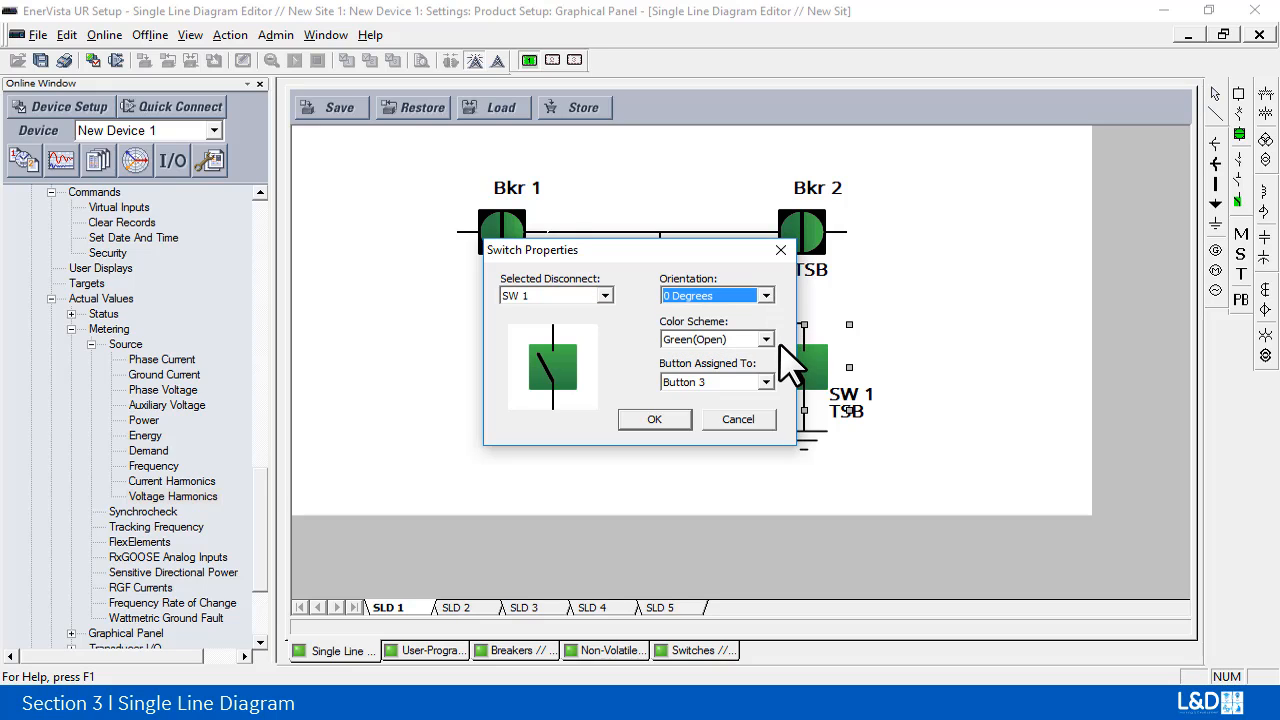
{"action": "left_click", "coordinate": [766, 340]}
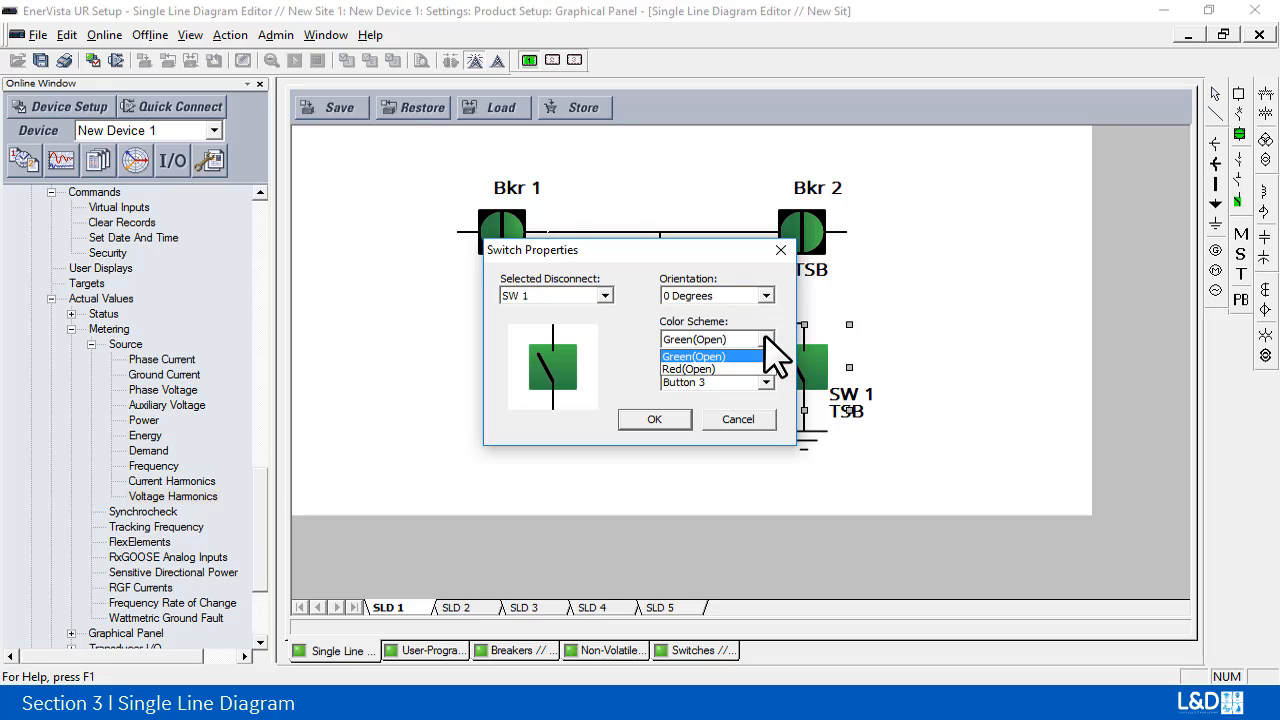
{"action": "left_click", "coordinate": [764, 338]}
{"action": "left_click", "coordinate": [767, 382]}
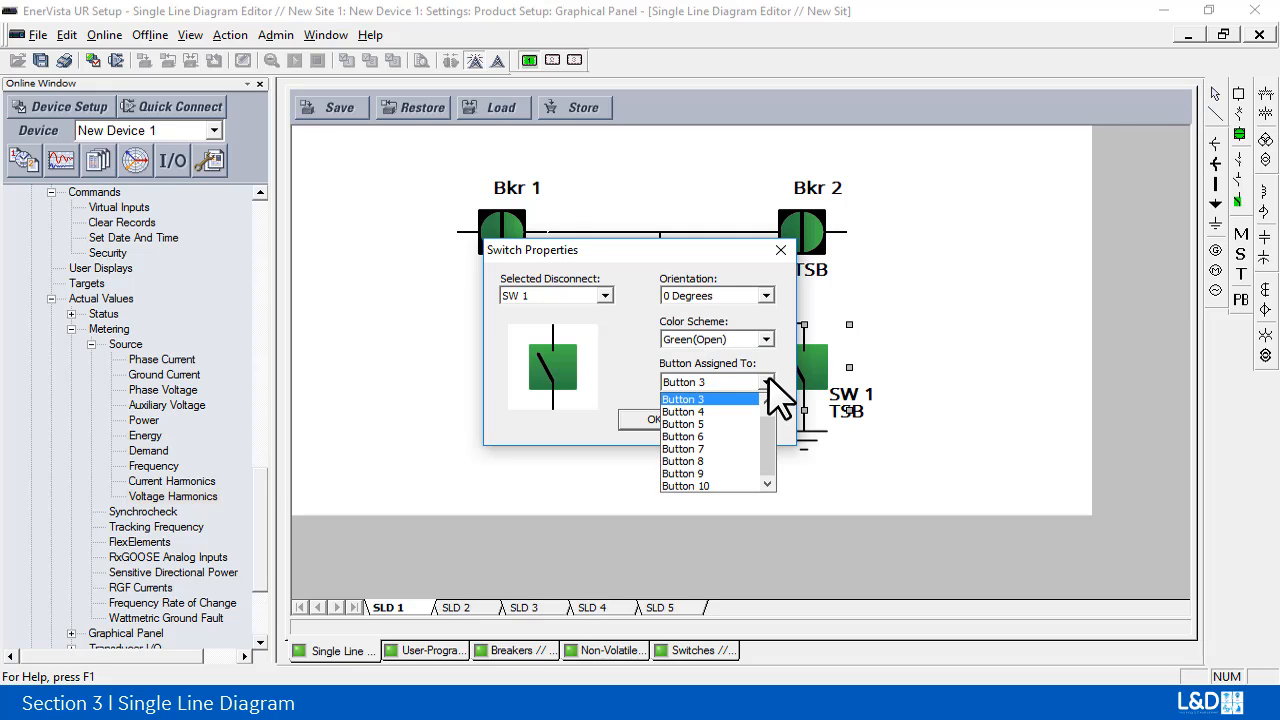
{"action": "left_click", "coordinate": [766, 382]}
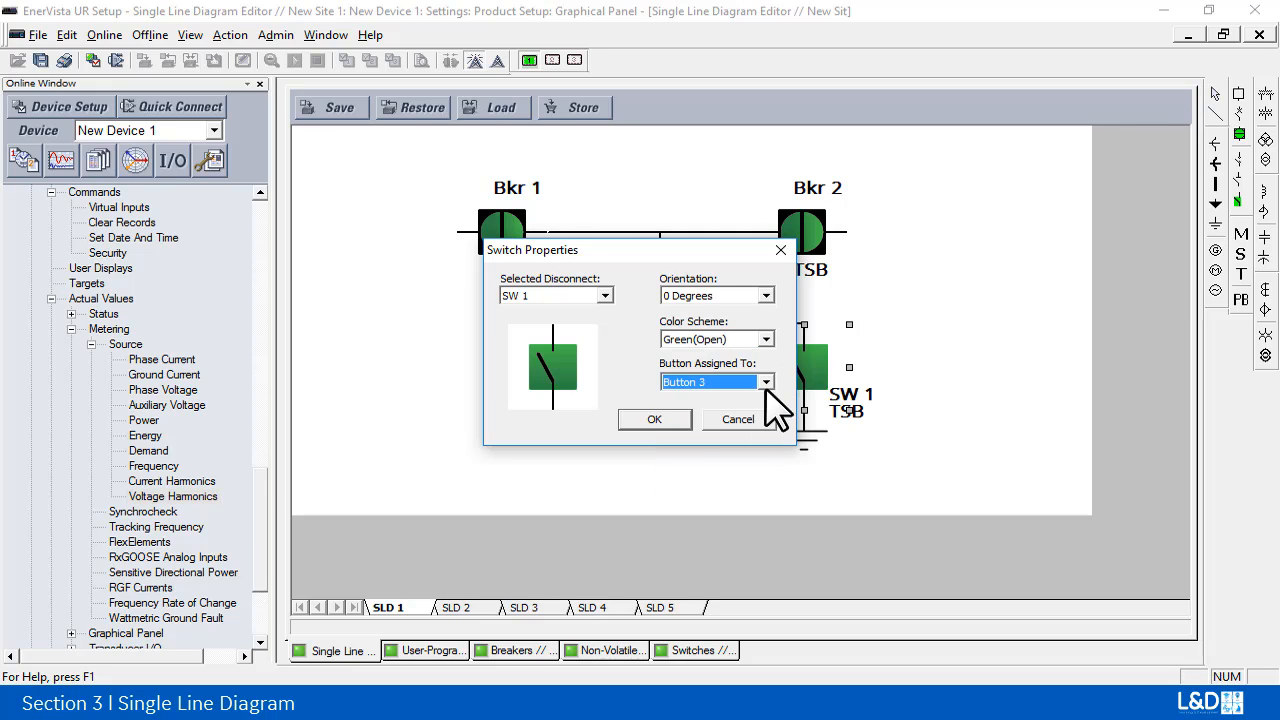
{"action": "left_click", "coordinate": [654, 420]}
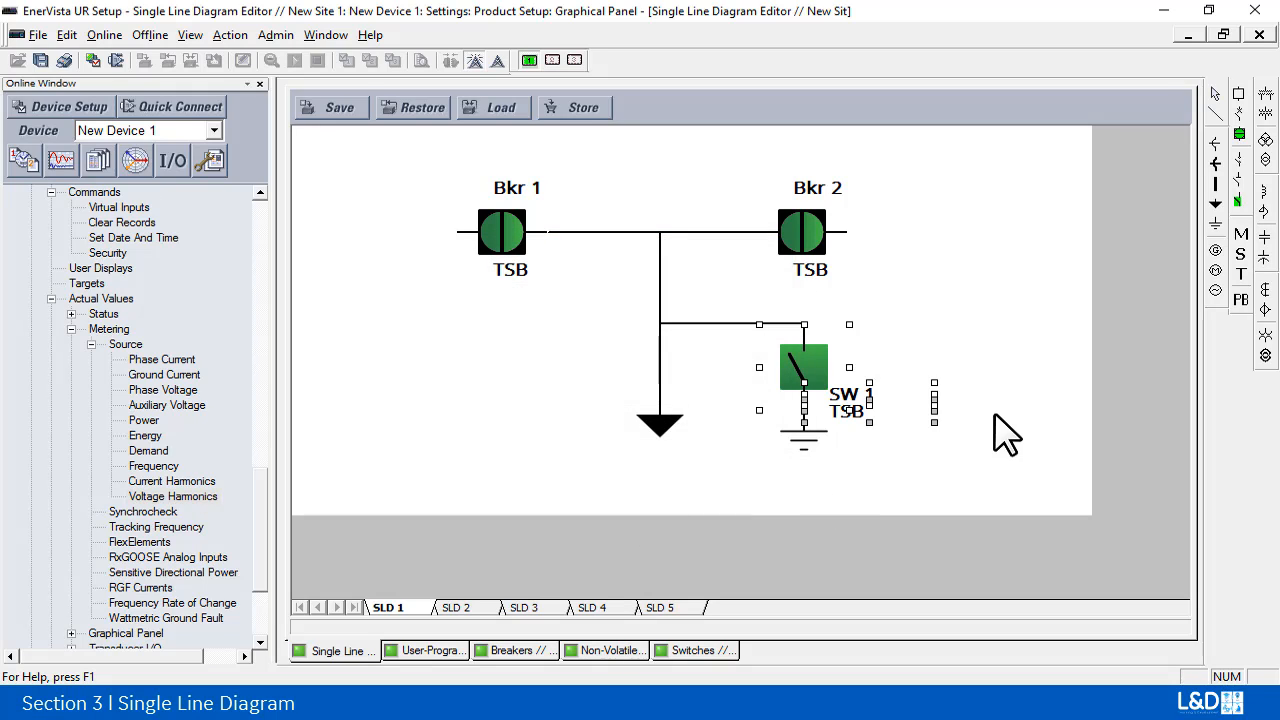
Step: Deselect the switch and save the single line diagram settings
{"action": "left_click", "coordinate": [1012, 458]}
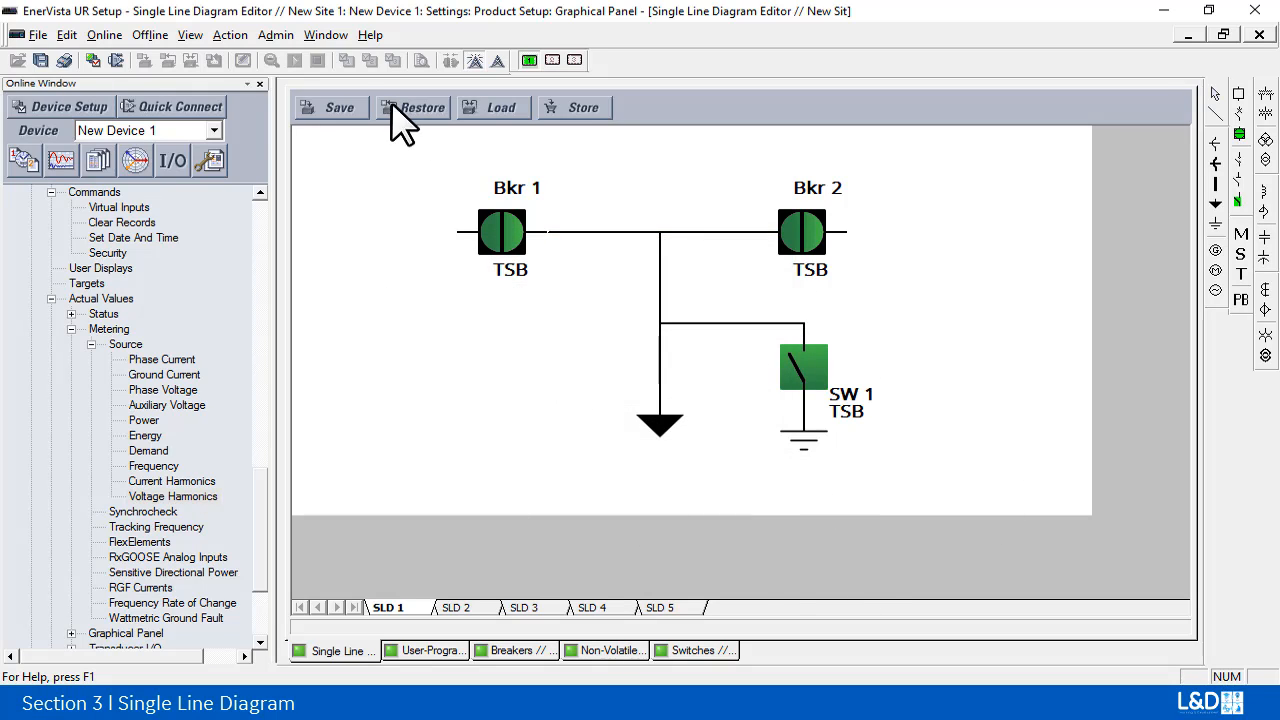
{"action": "left_click", "coordinate": [335, 106]}
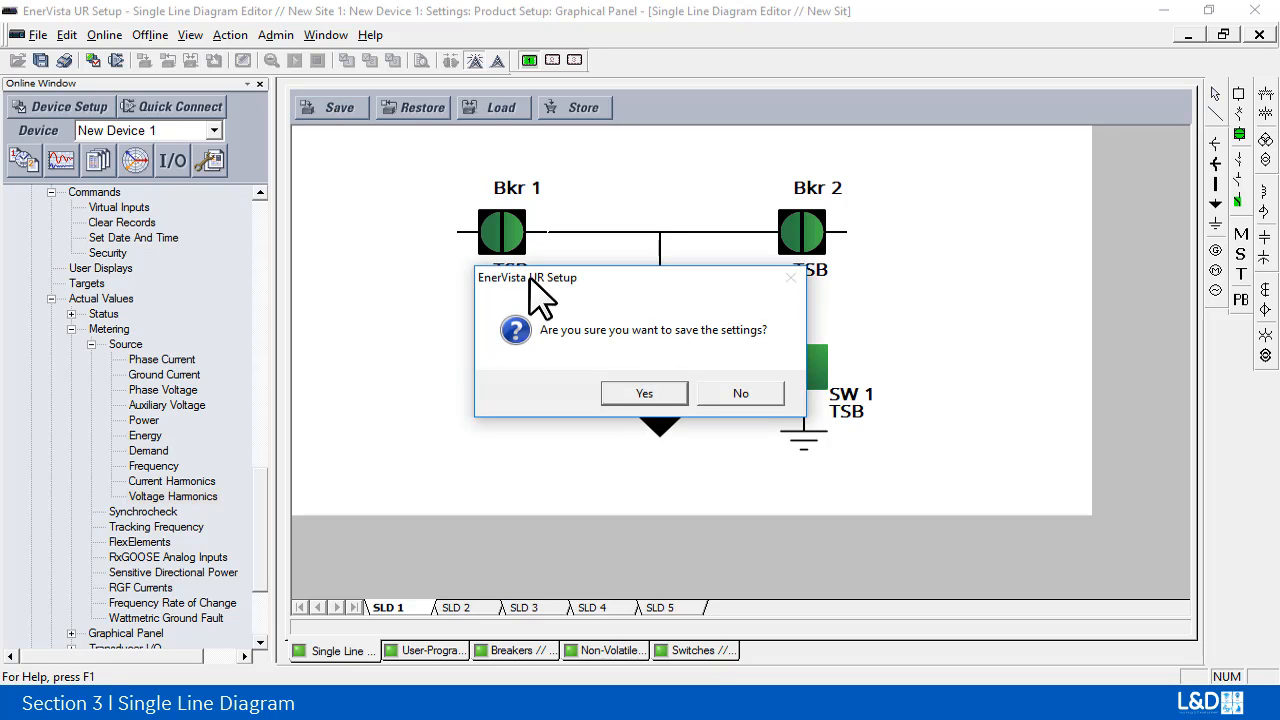
{"action": "left_click", "coordinate": [645, 395]}
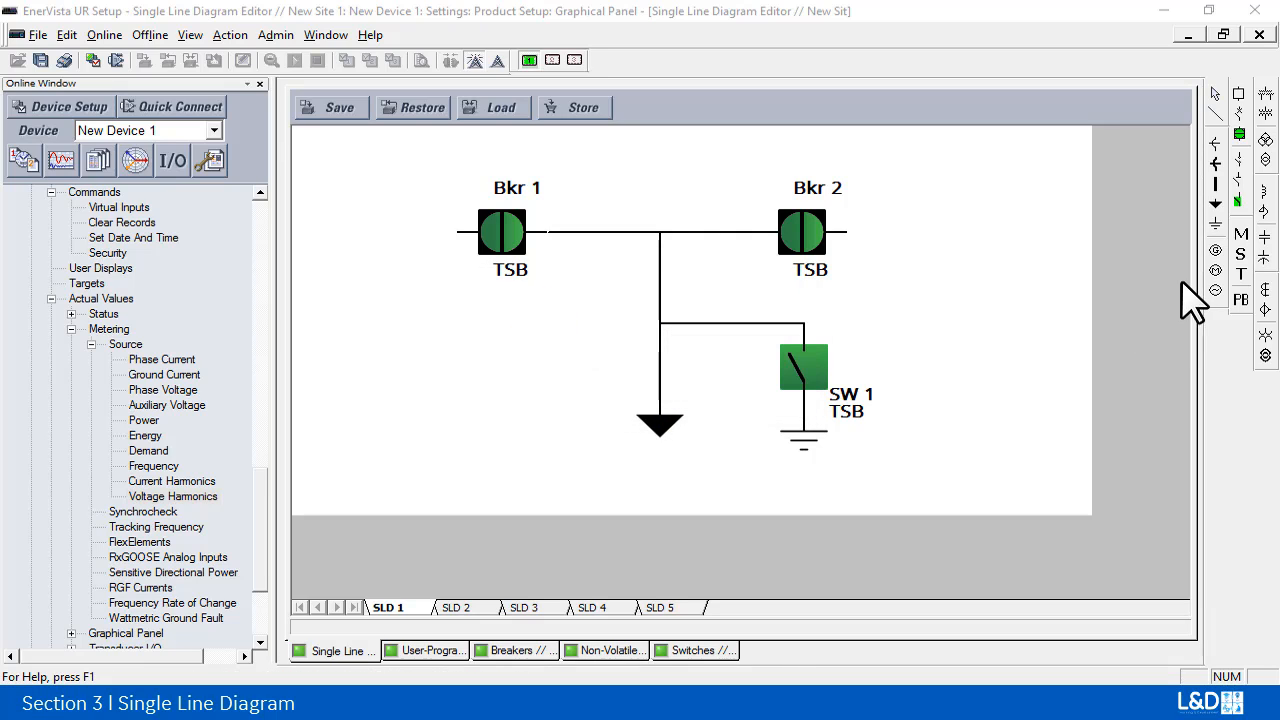
Step: Place a metering element below Bkr 1, assign it the SRC1 Ia RMS parameter, and widen it to fit its text
{"action": "left_click_drag", "start_coordinate": [1245, 232], "coordinate": [450, 334]}
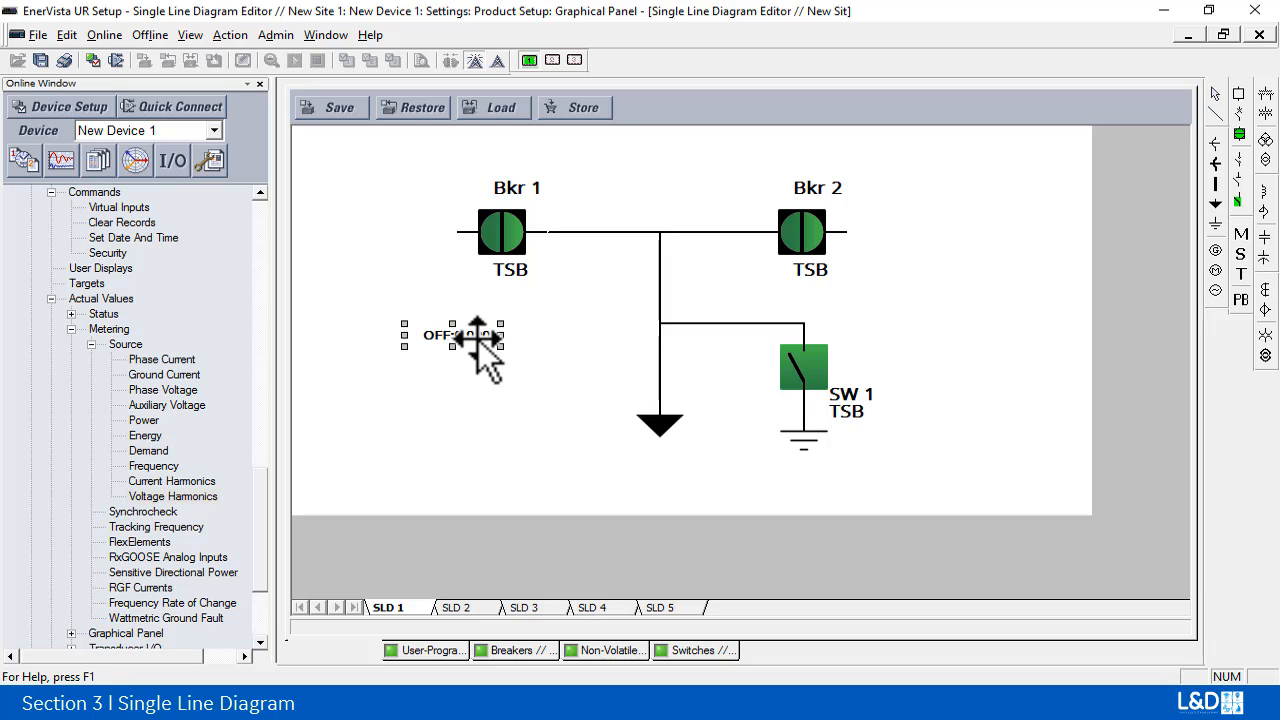
{"action": "double_click", "coordinate": [478, 342]}
{"action": "left_click", "coordinate": [780, 200]}
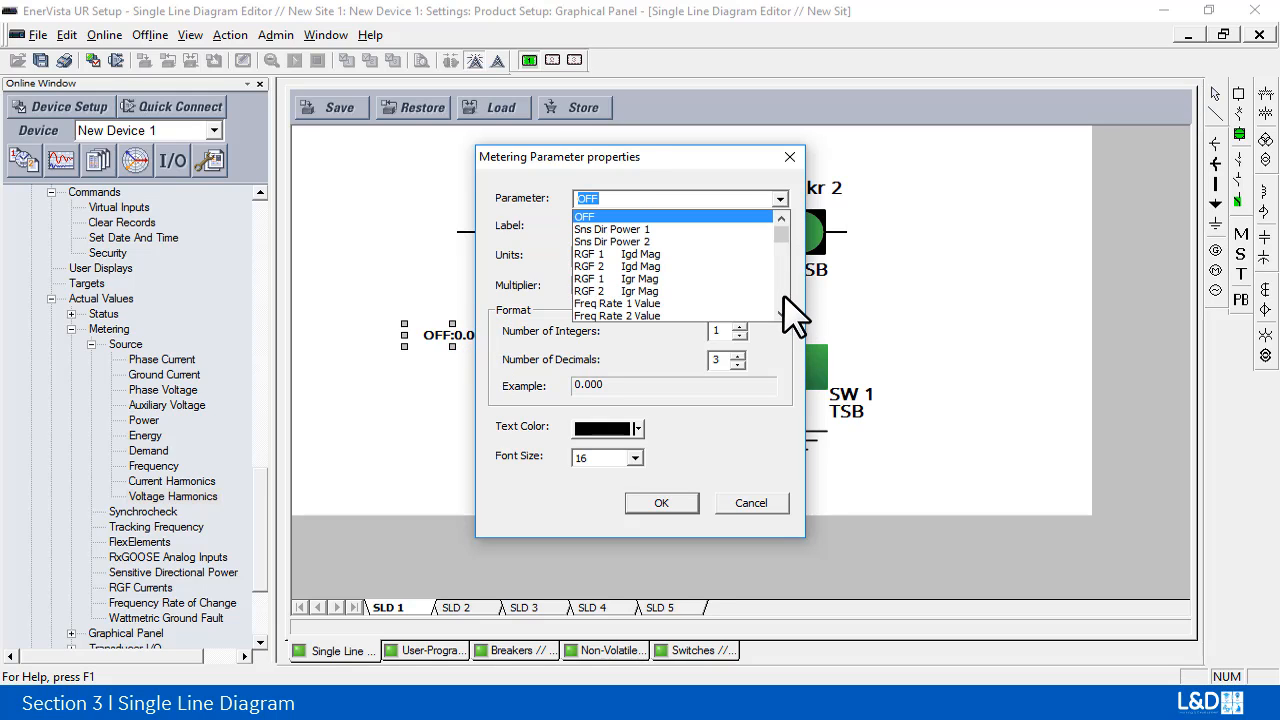
{"action": "scroll", "coordinate": [786, 300], "scroll_direction": "down", "scroll_amount": 3}
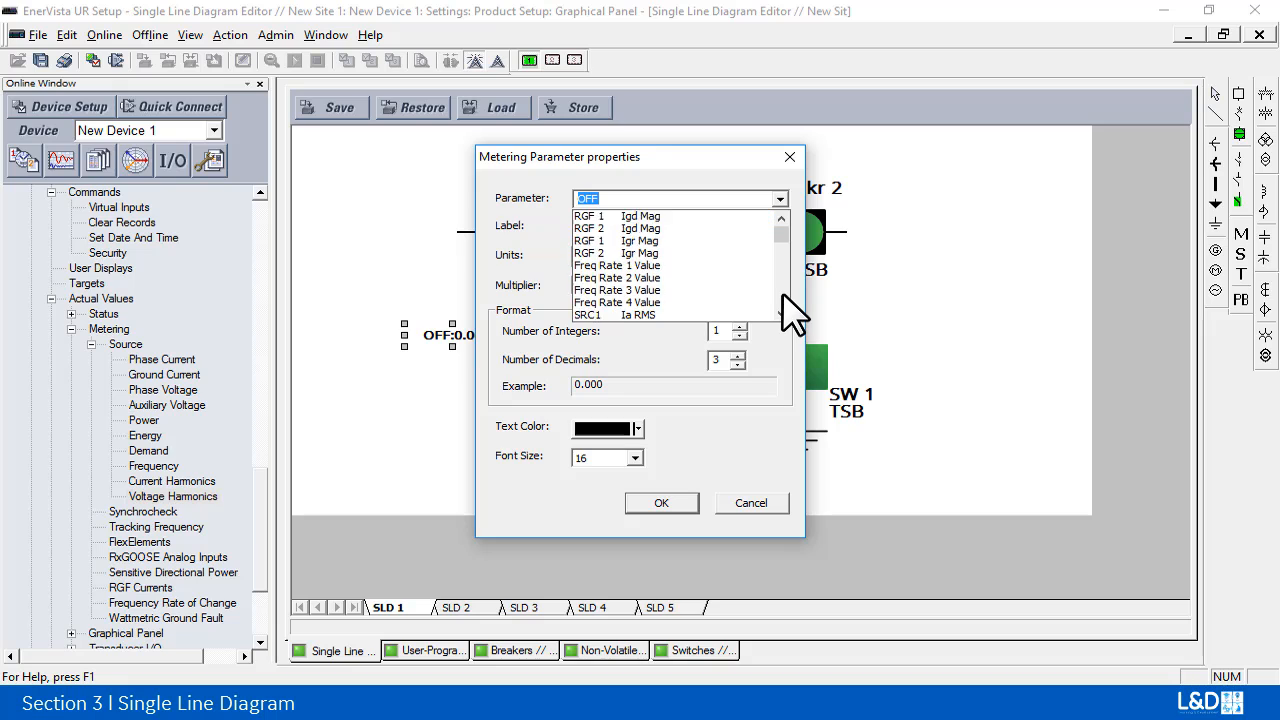
{"action": "left_click", "coordinate": [699, 253]}
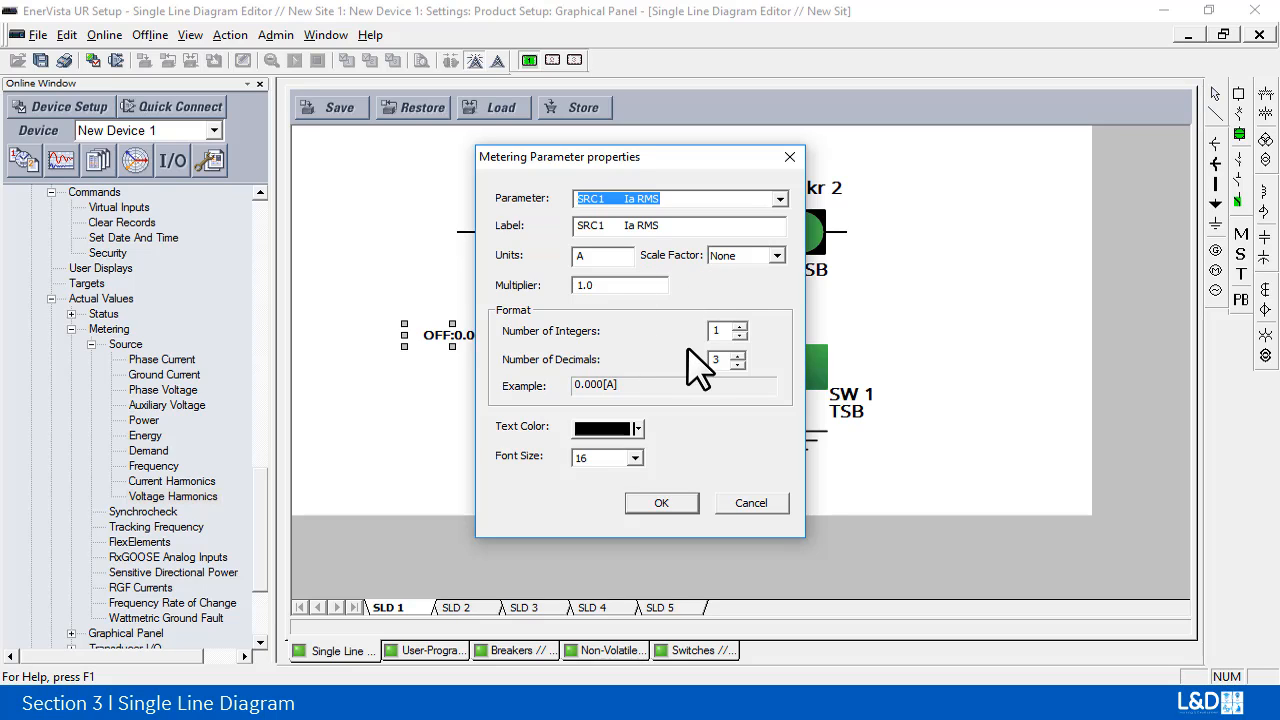
{"action": "left_click", "coordinate": [662, 503]}
{"action": "left_click_drag", "start_coordinate": [501, 335], "coordinate": [580, 337]}
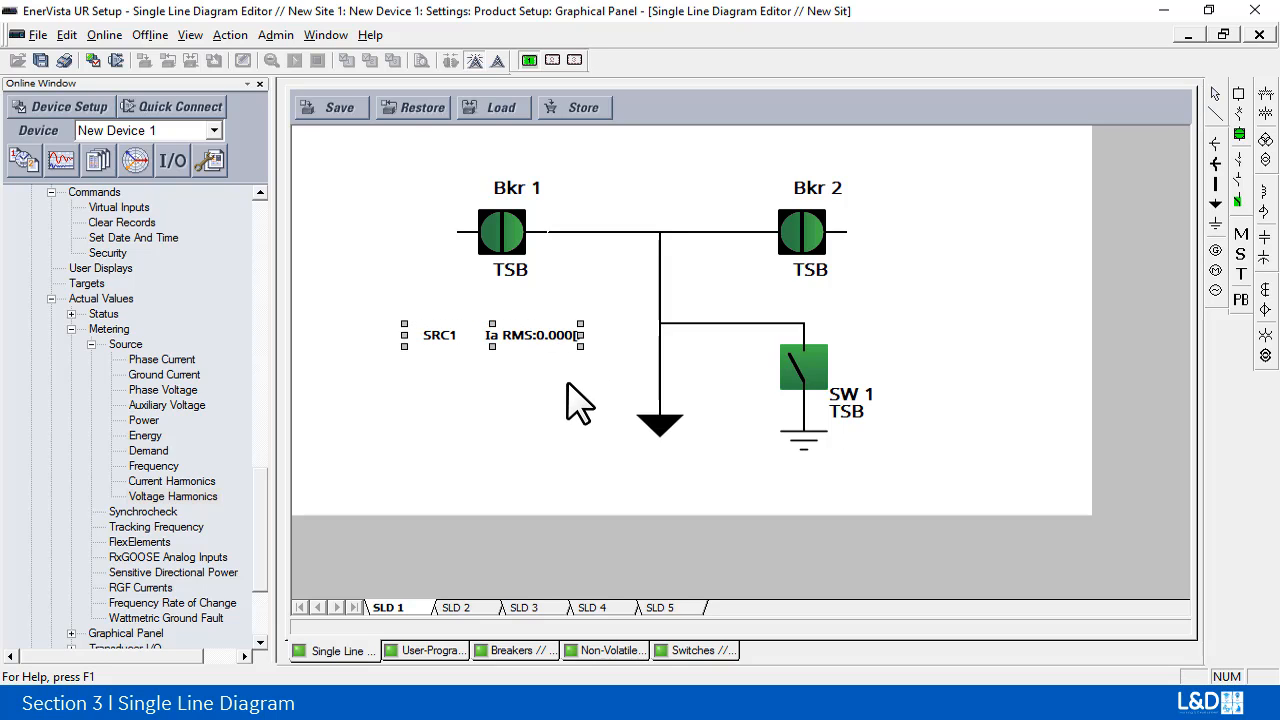
Step: Add a second metering element directly below the Ia RMS reading and align their left edges
{"action": "left_click", "coordinate": [1236, 234]}
{"action": "left_click", "coordinate": [443, 382]}
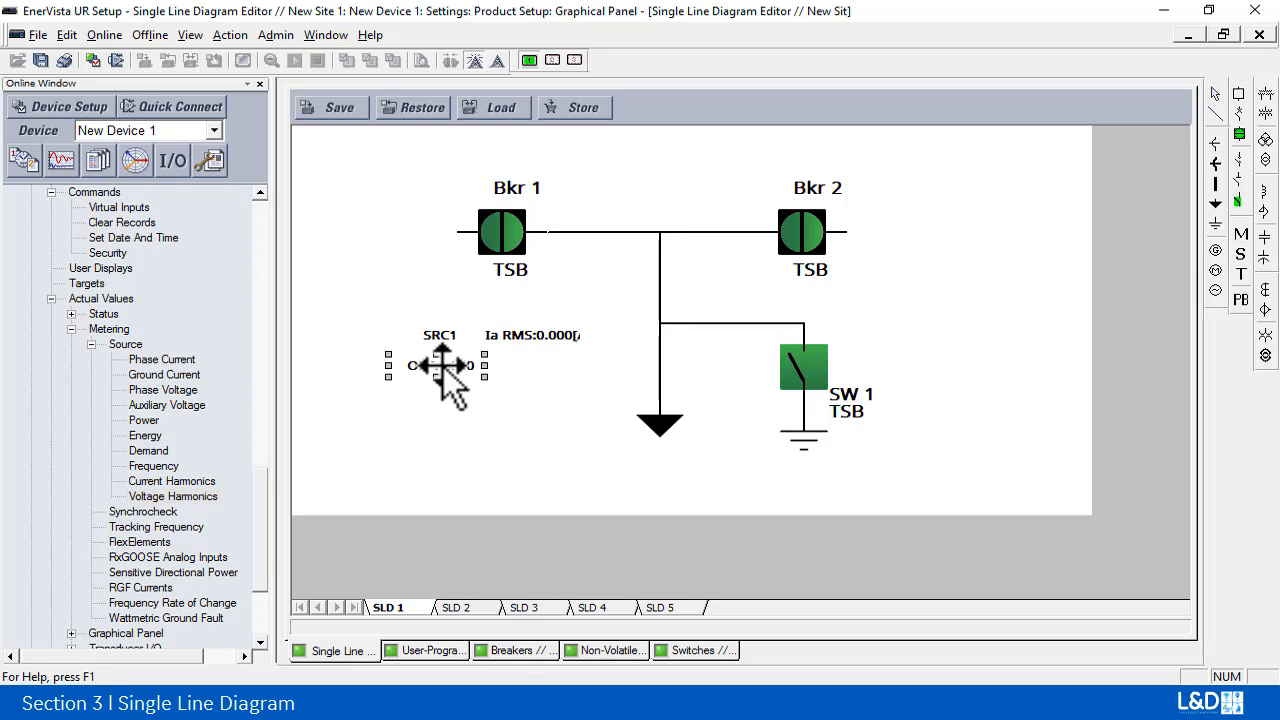
{"action": "left_click_drag", "start_coordinate": [443, 368], "coordinate": [460, 365]}
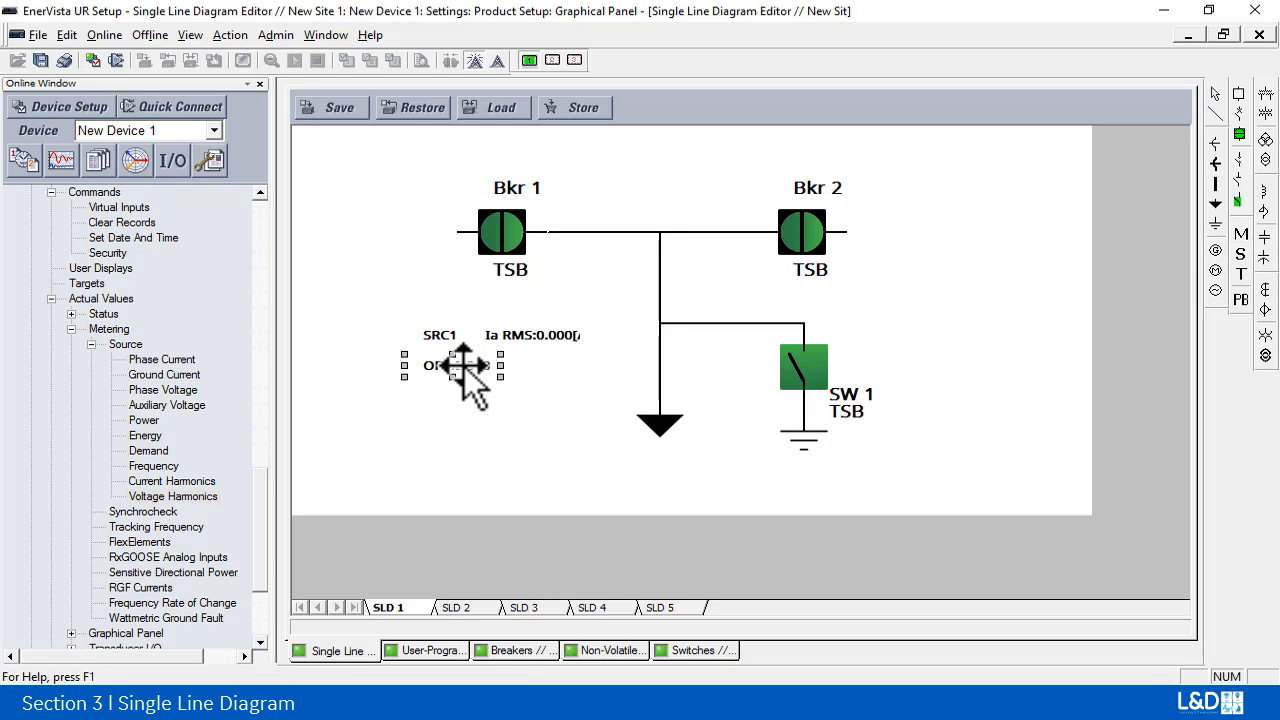
Step: Assign SRC1 Vag RMS to the second metering element and widen it to fit its text
{"action": "double_click", "coordinate": [455, 366]}
{"action": "left_click", "coordinate": [779, 198]}
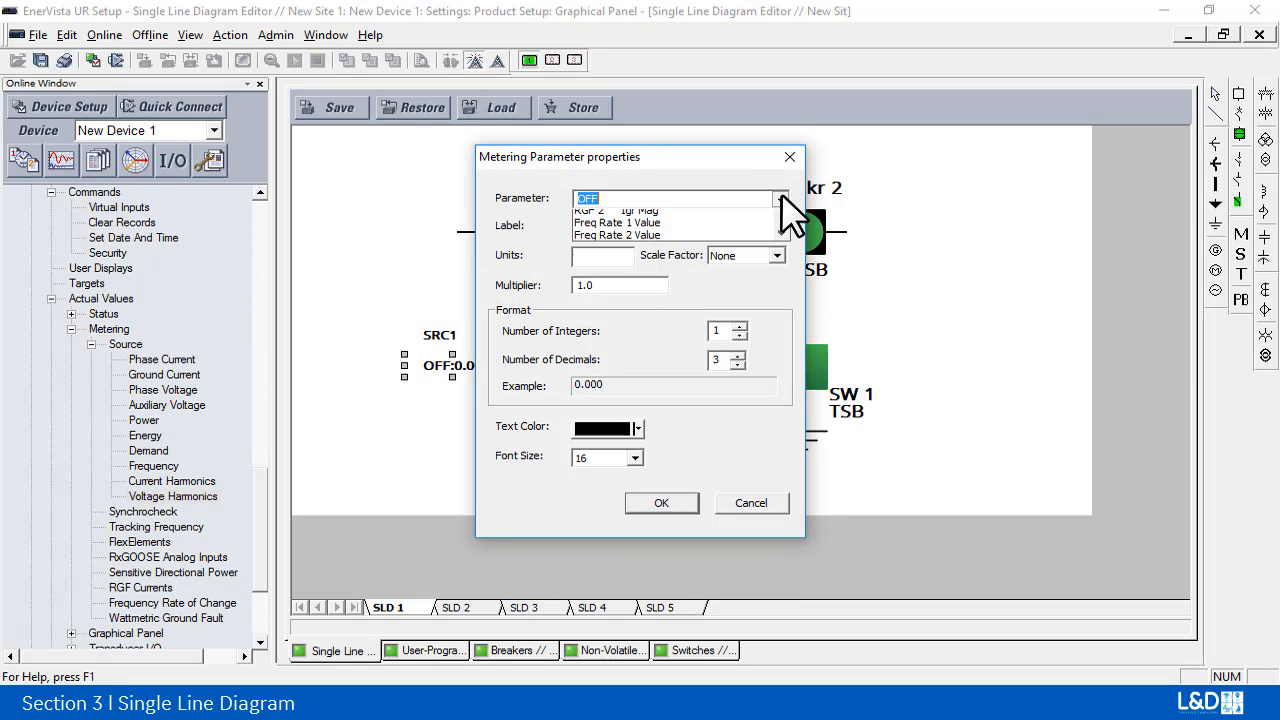
{"action": "scroll", "coordinate": [783, 292], "scroll_direction": "down", "scroll_amount": 10}
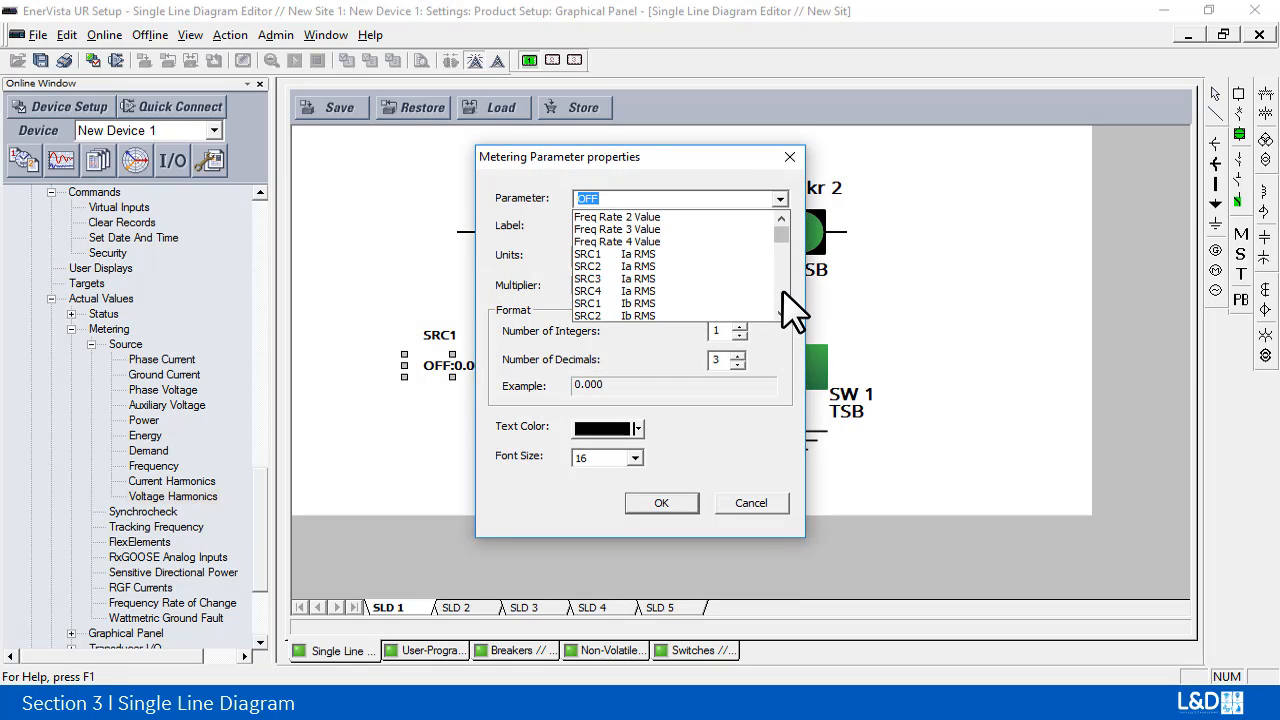
{"action": "scroll", "coordinate": [783, 292], "scroll_direction": "down", "scroll_amount": 15}
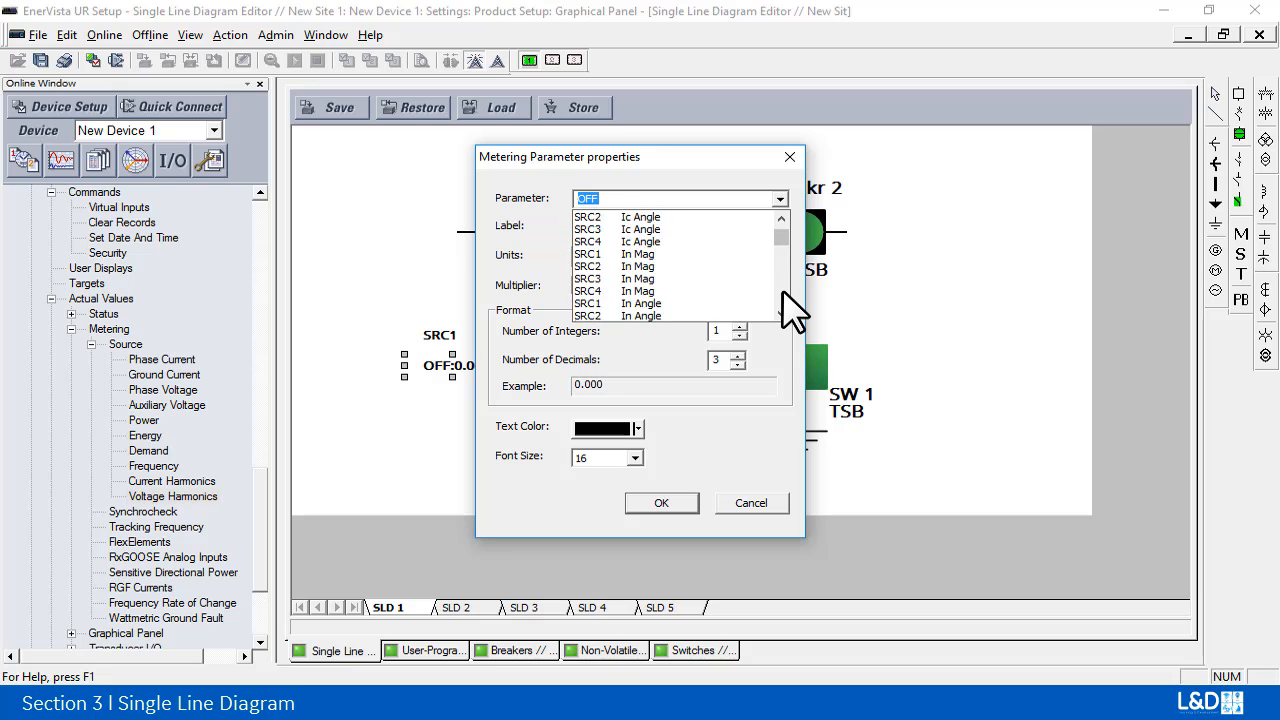
{"action": "scroll", "coordinate": [783, 292], "scroll_direction": "down", "scroll_amount": 8}
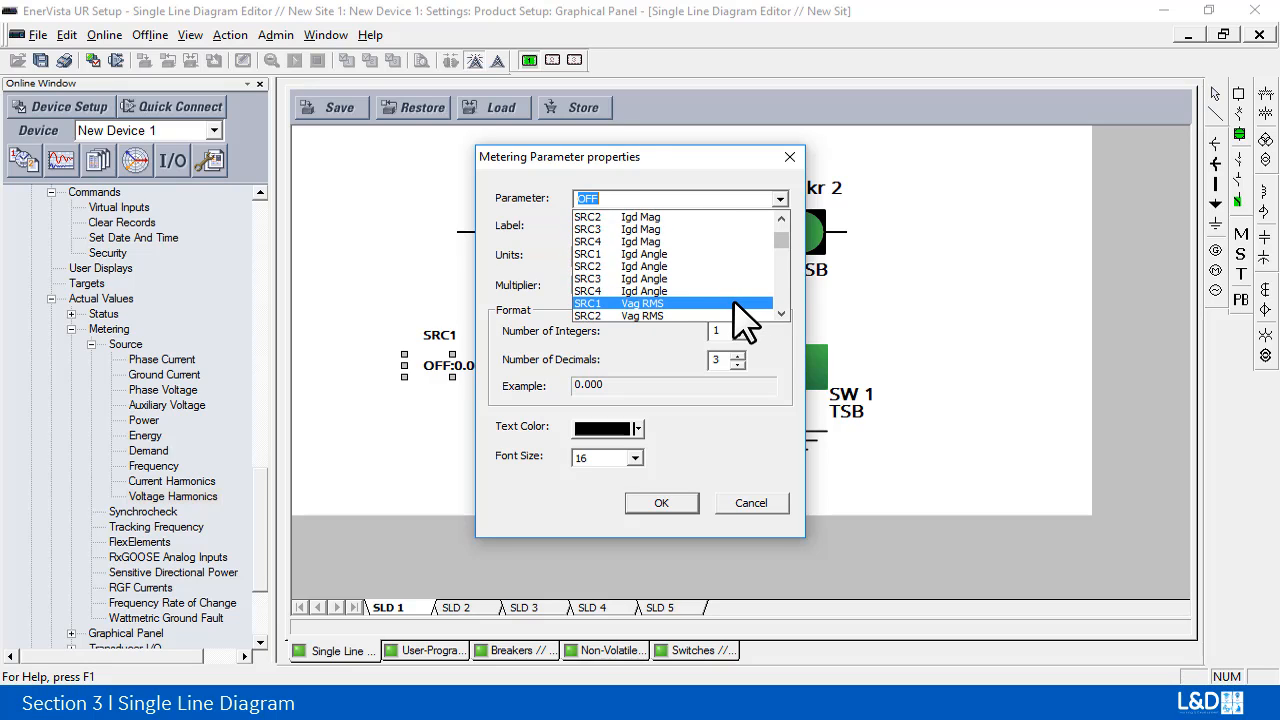
{"action": "left_click", "coordinate": [735, 303]}
{"action": "left_click", "coordinate": [686, 512]}
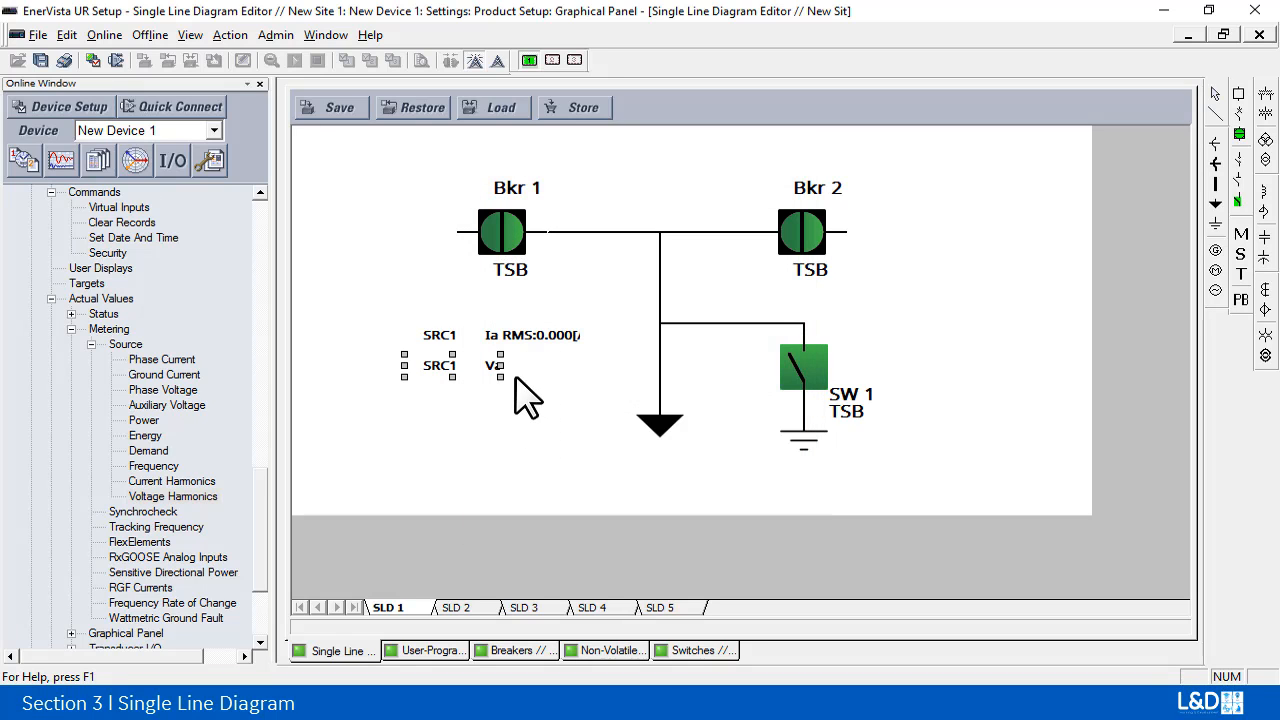
{"action": "left_click_drag", "start_coordinate": [526, 368], "coordinate": [600, 368]}
{"action": "left_click", "coordinate": [558, 452]}
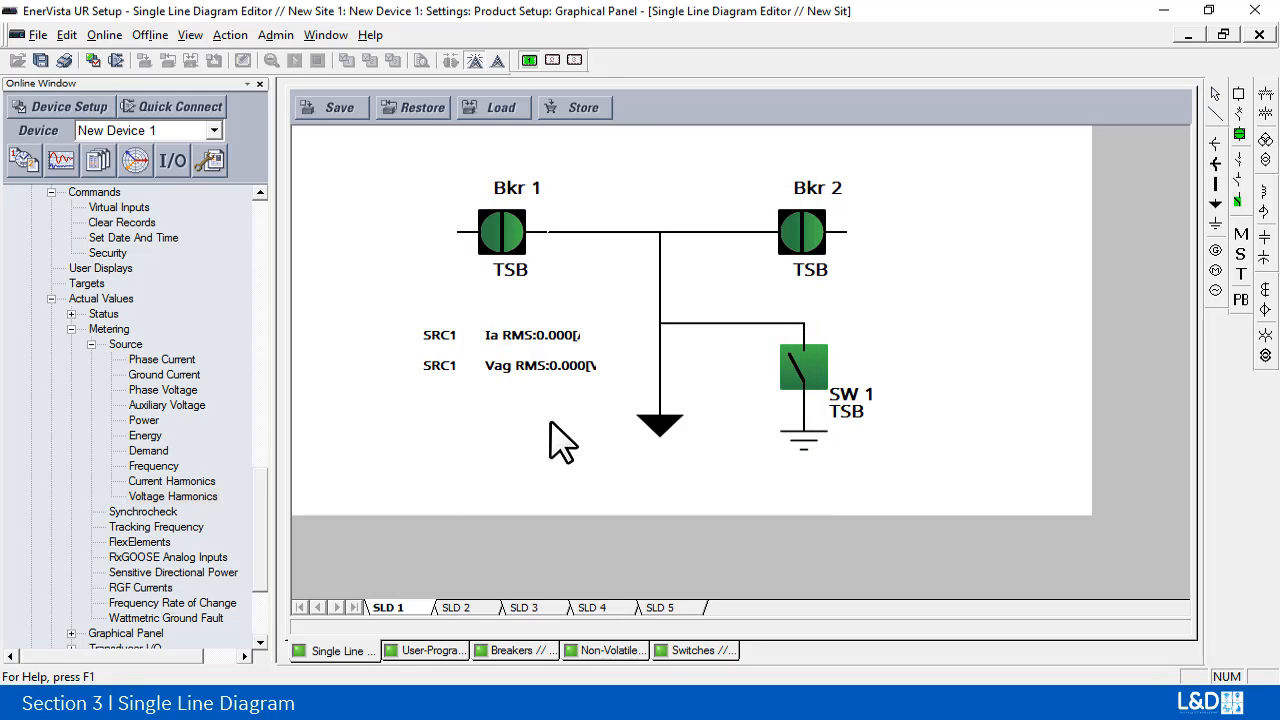
Step: Add a third metering element below the Vag RMS reading and shift it left toward the other readings' left edge
{"action": "left_click", "coordinate": [1240, 235]}
{"action": "left_click", "coordinate": [484, 396]}
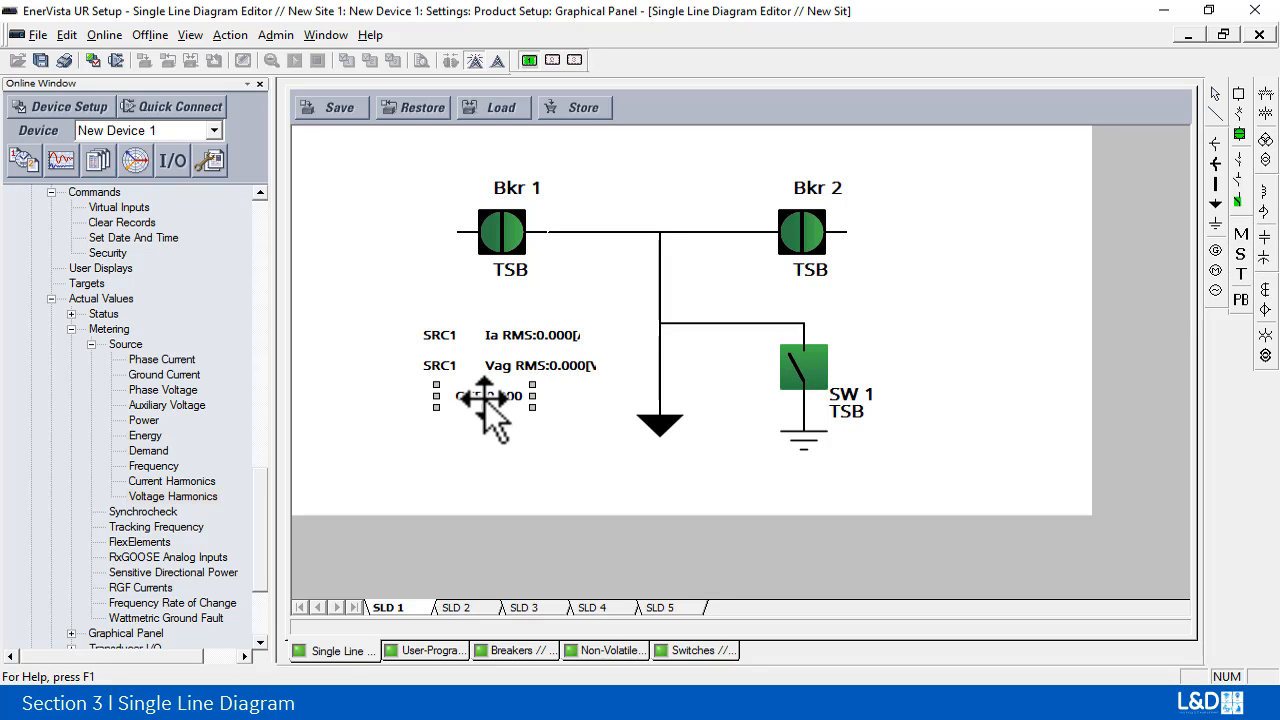
{"action": "left_click_drag", "start_coordinate": [485, 398], "coordinate": [465, 400]}
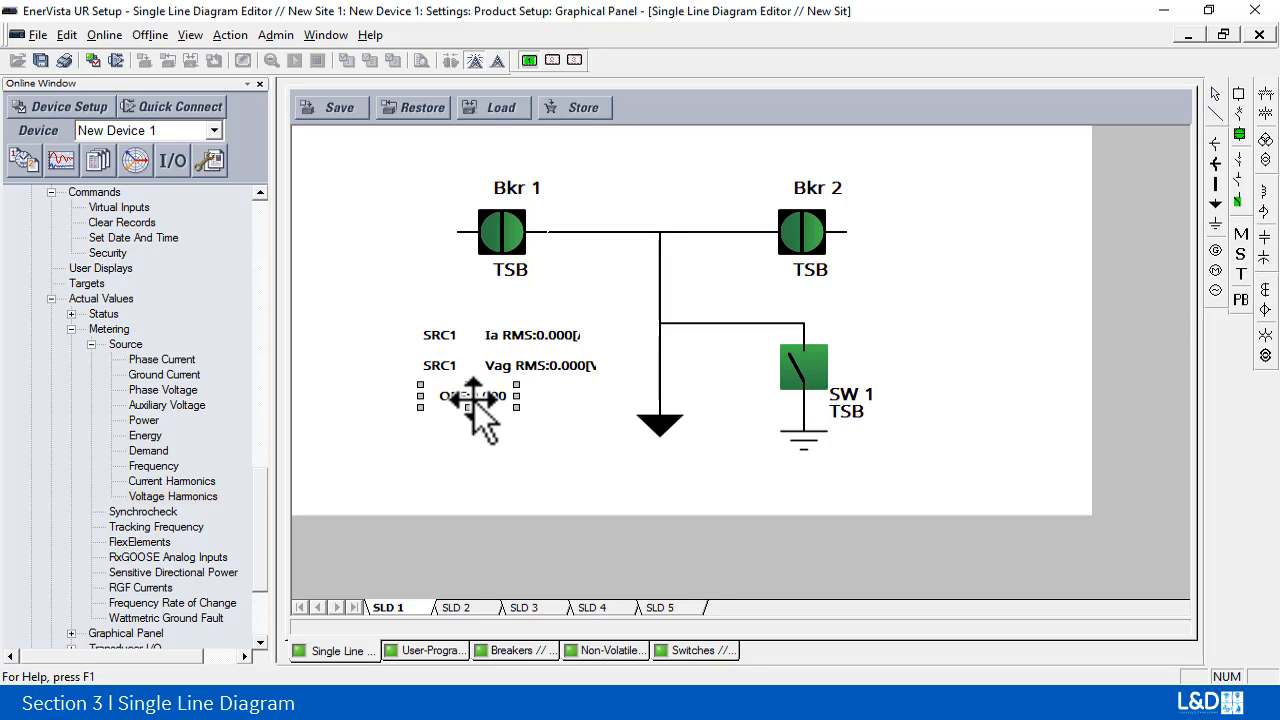
Step: Assign the SRC1 Frequency parameter to the third metering element below the Vag RMS reading
{"action": "double_click", "coordinate": [471, 396]}
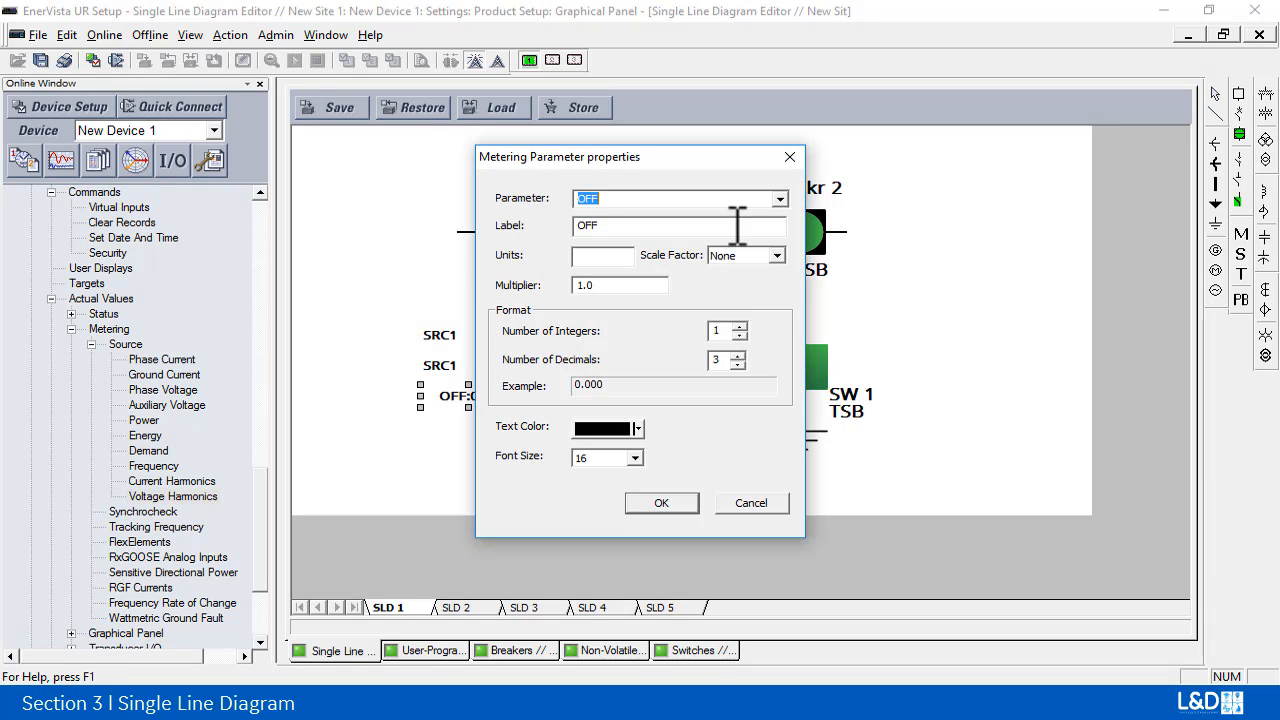
{"action": "left_click", "coordinate": [781, 200]}
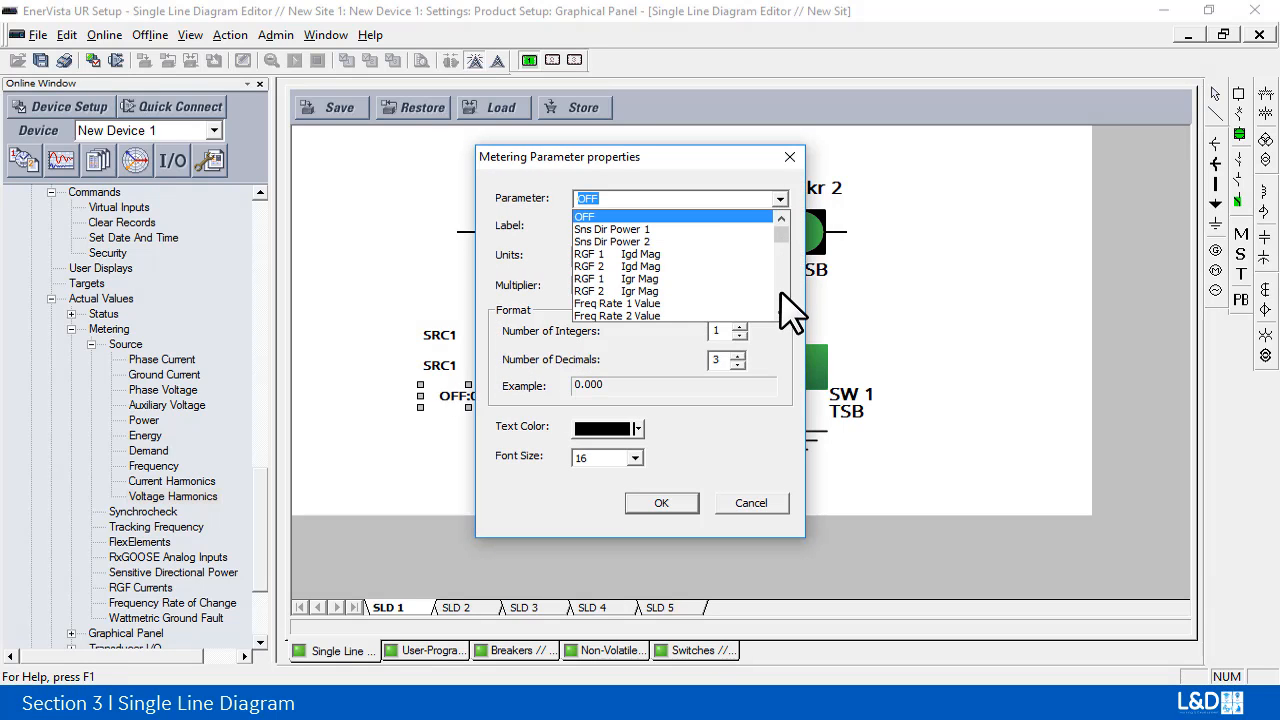
{"action": "scroll", "coordinate": [787, 295], "scroll_direction": "down", "scroll_amount": 3}
{"action": "scroll", "coordinate": [787, 305], "scroll_direction": "down", "scroll_amount": 15}
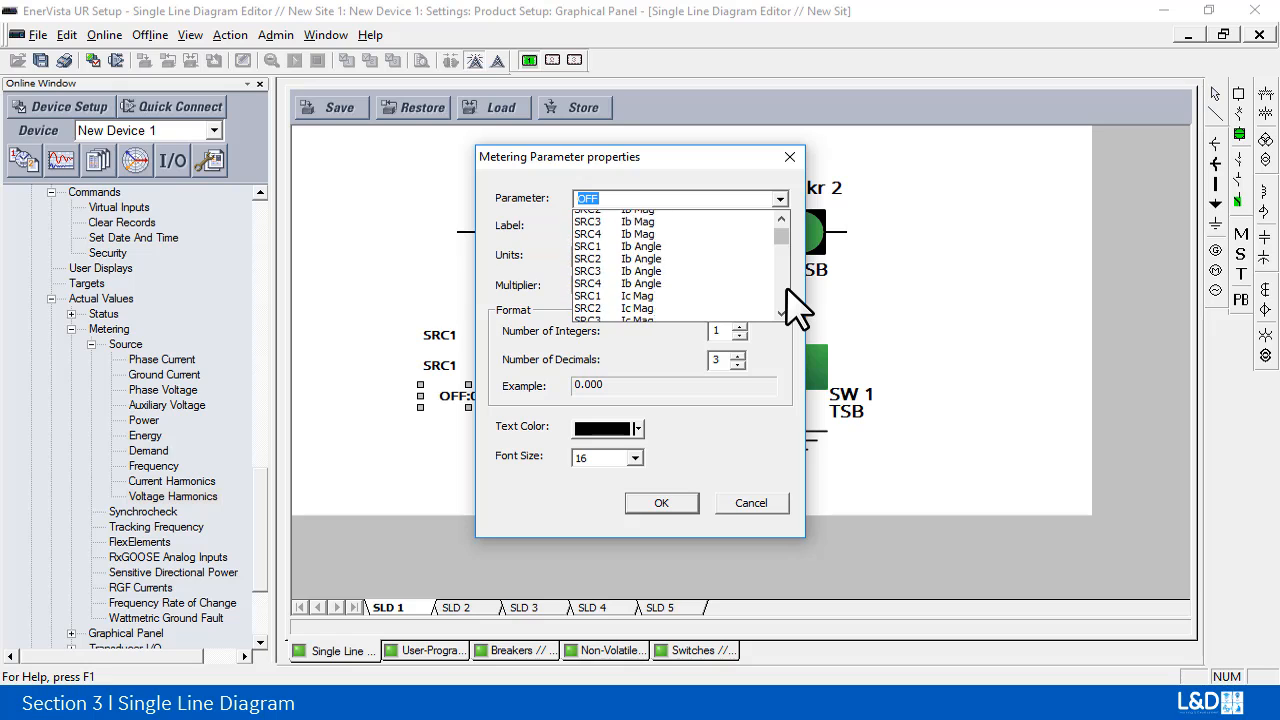
{"action": "scroll", "coordinate": [797, 308], "scroll_direction": "down", "scroll_amount": 15}
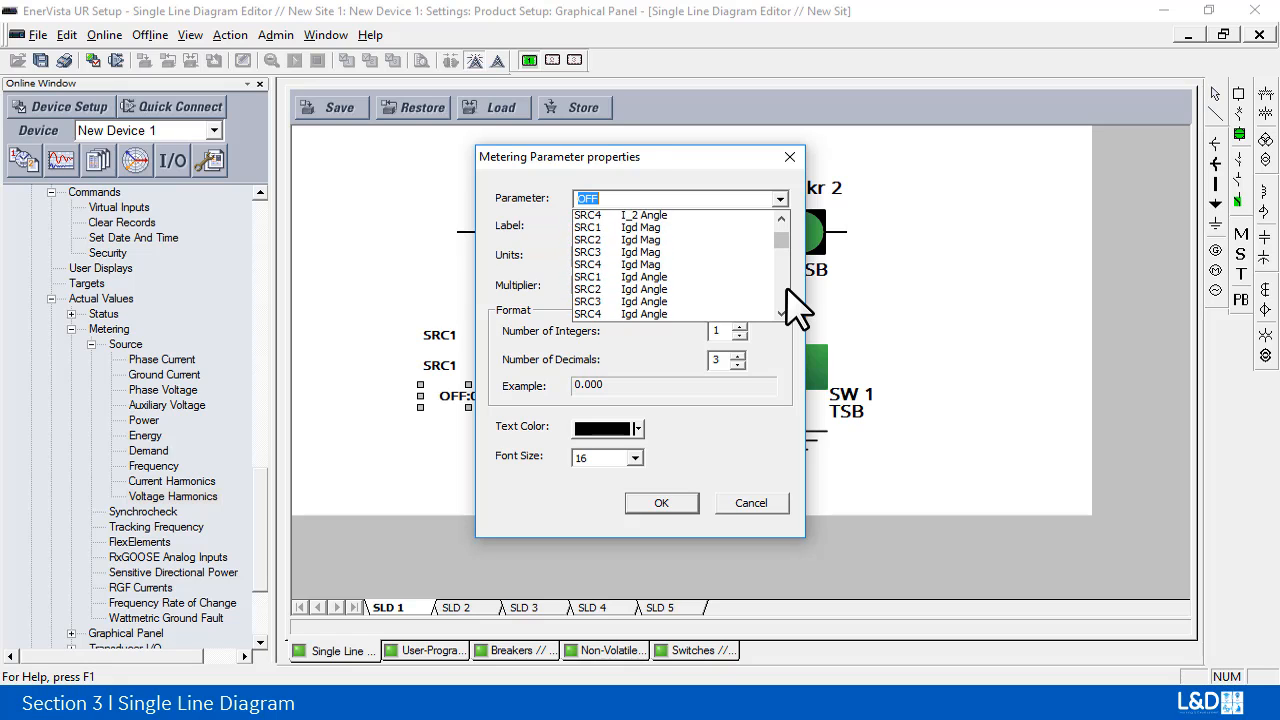
{"action": "scroll", "coordinate": [795, 308], "scroll_direction": "down", "scroll_amount": 15}
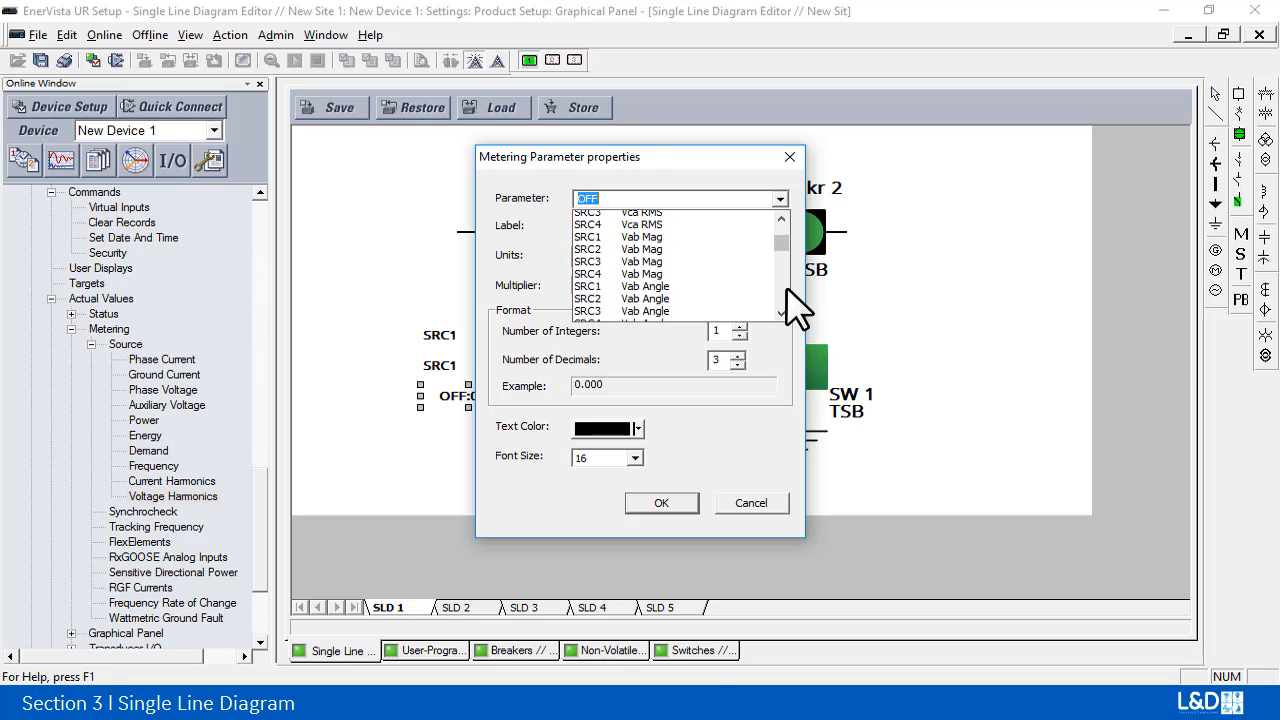
{"action": "scroll", "coordinate": [790, 310], "scroll_direction": "down", "scroll_amount": 15}
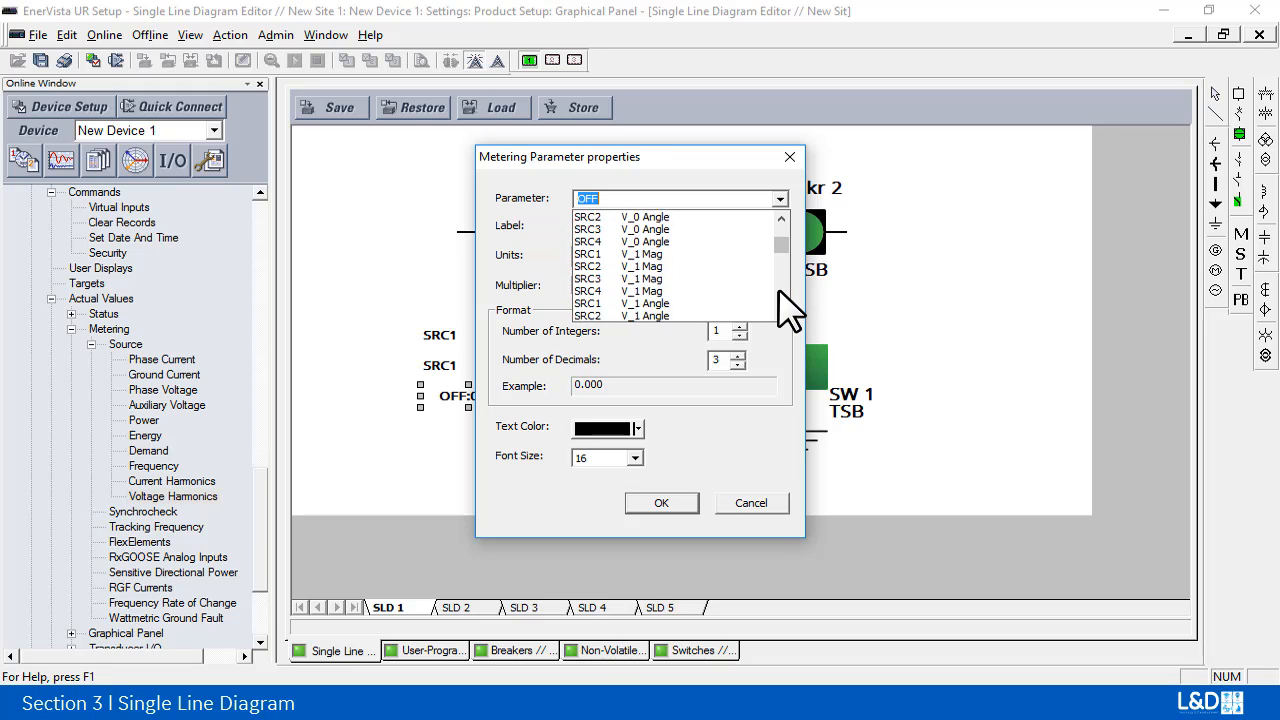
{"action": "scroll", "coordinate": [790, 310], "scroll_direction": "down", "scroll_amount": 15}
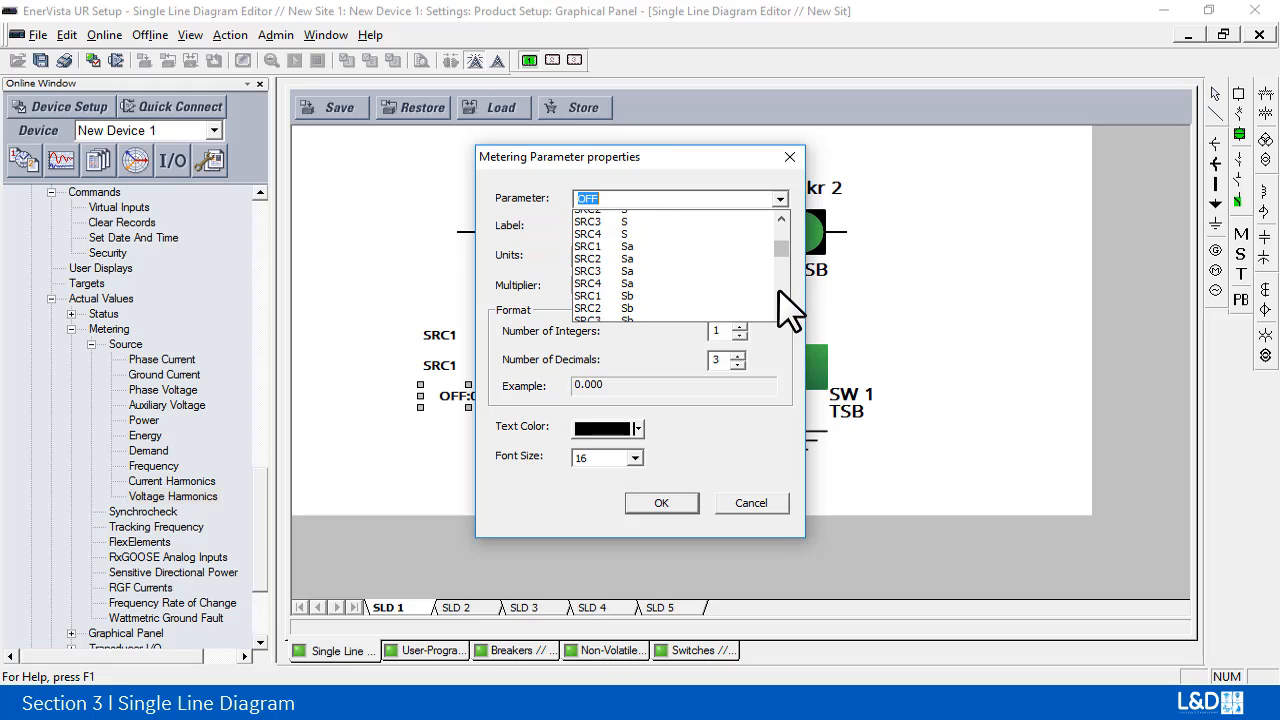
{"action": "scroll", "coordinate": [790, 310], "scroll_direction": "down", "scroll_amount": 15}
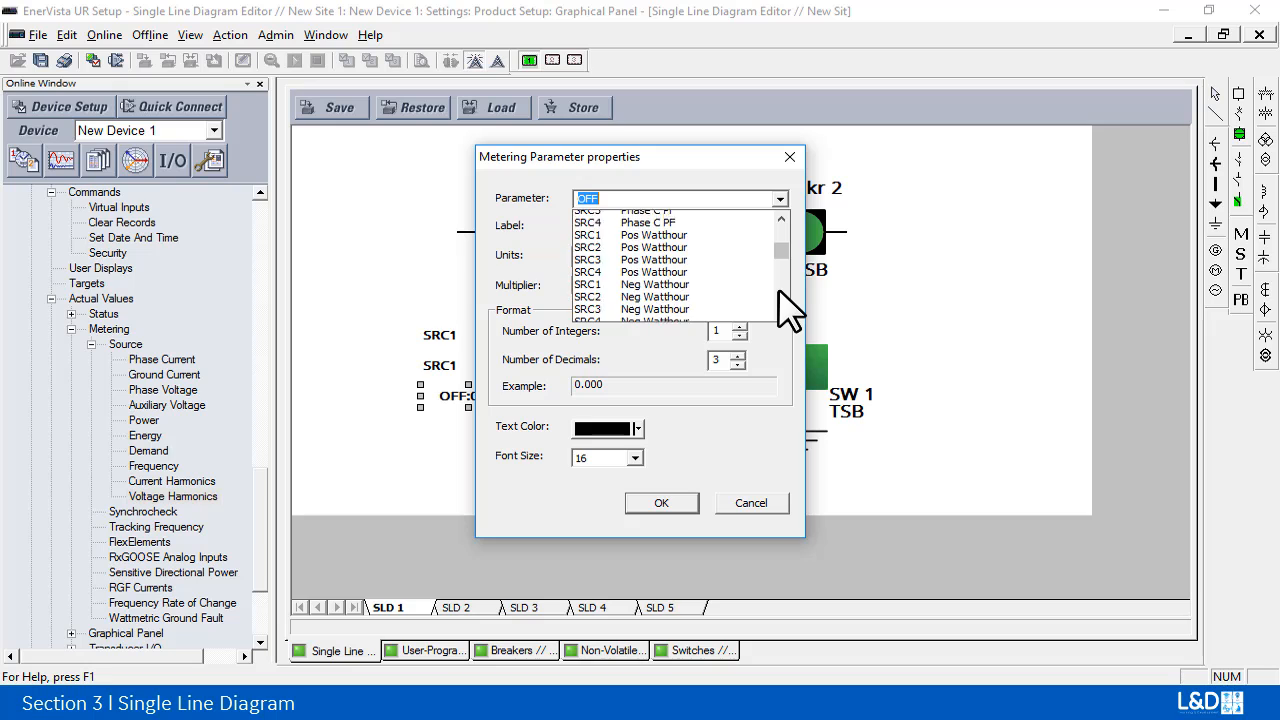
{"action": "scroll", "coordinate": [790, 300], "scroll_direction": "up", "scroll_amount": 2}
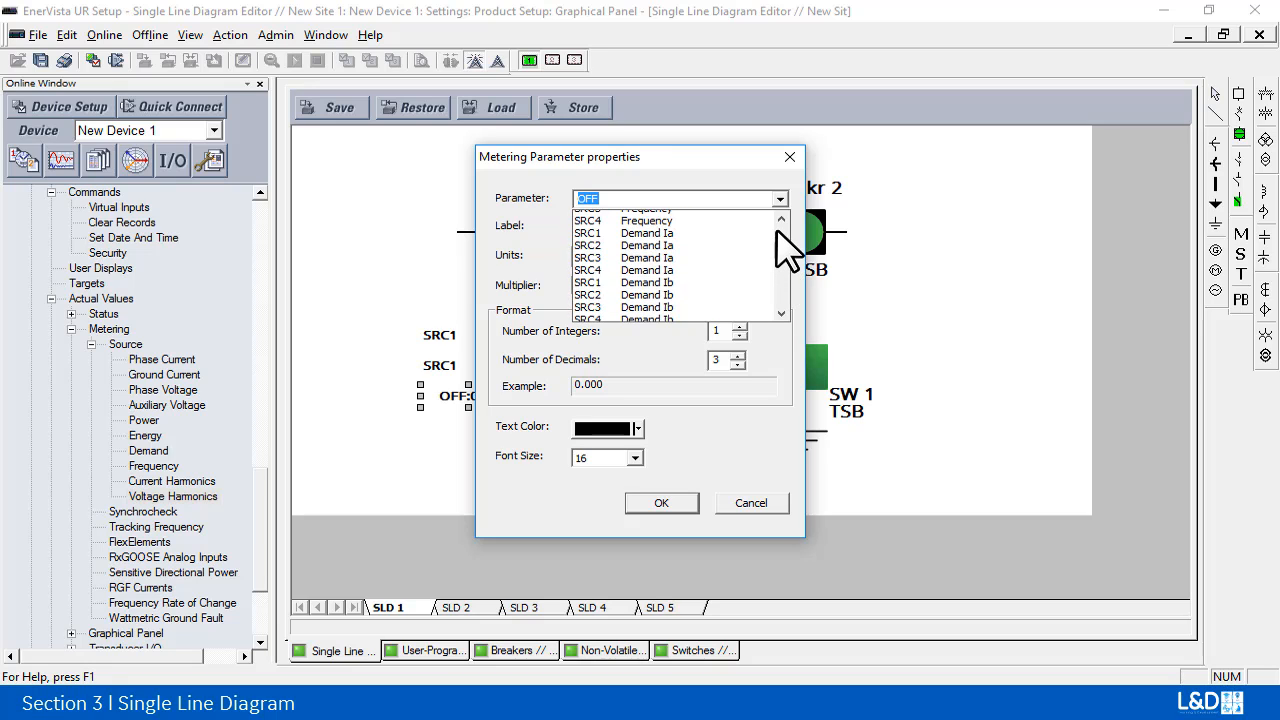
{"action": "left_click", "coordinate": [667, 257]}
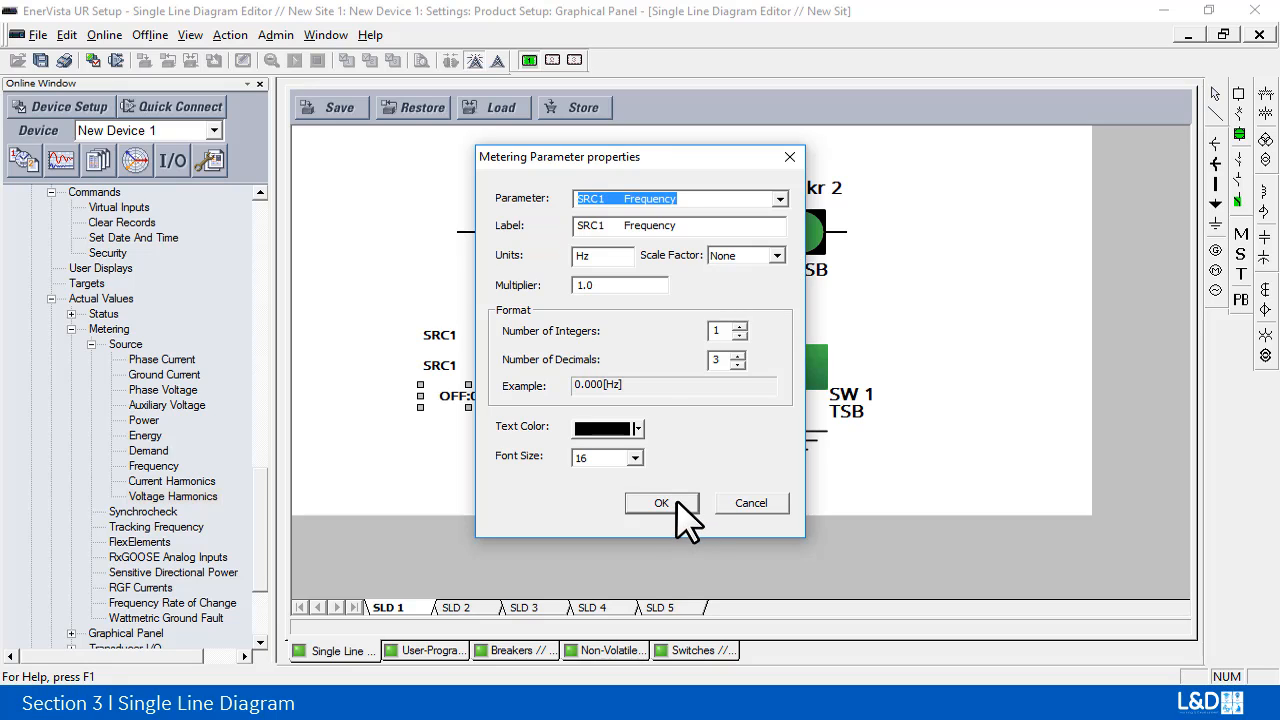
{"action": "left_click", "coordinate": [665, 505]}
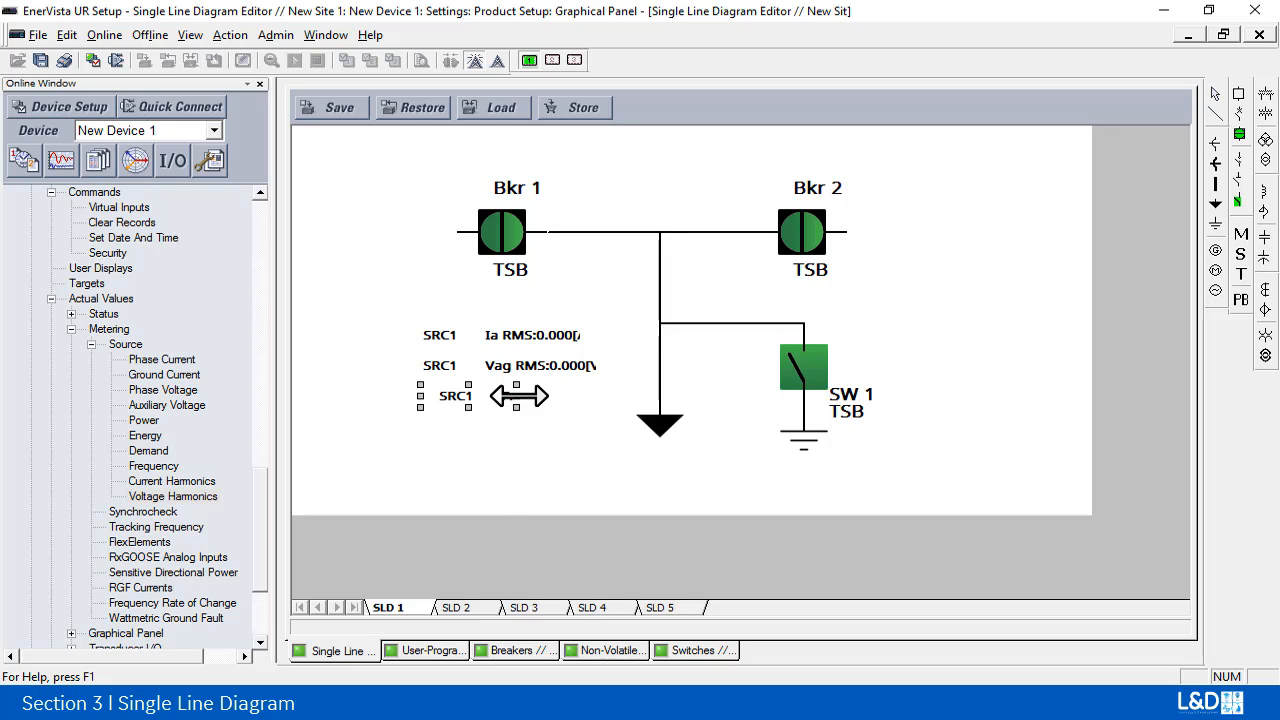
Step: Widen the Frequency, Vag RMS and Ia RMS metering elements to make room for their values and units
{"action": "left_click_drag", "start_coordinate": [516, 396], "coordinate": [612, 335]}
{"action": "left_click", "coordinate": [568, 366]}
{"action": "left_click", "coordinate": [563, 335]}
Step: Shift the Frequency reading left to align with the readings above and widen it to fit its Hz unit
{"action": "left_click", "coordinate": [527, 398]}
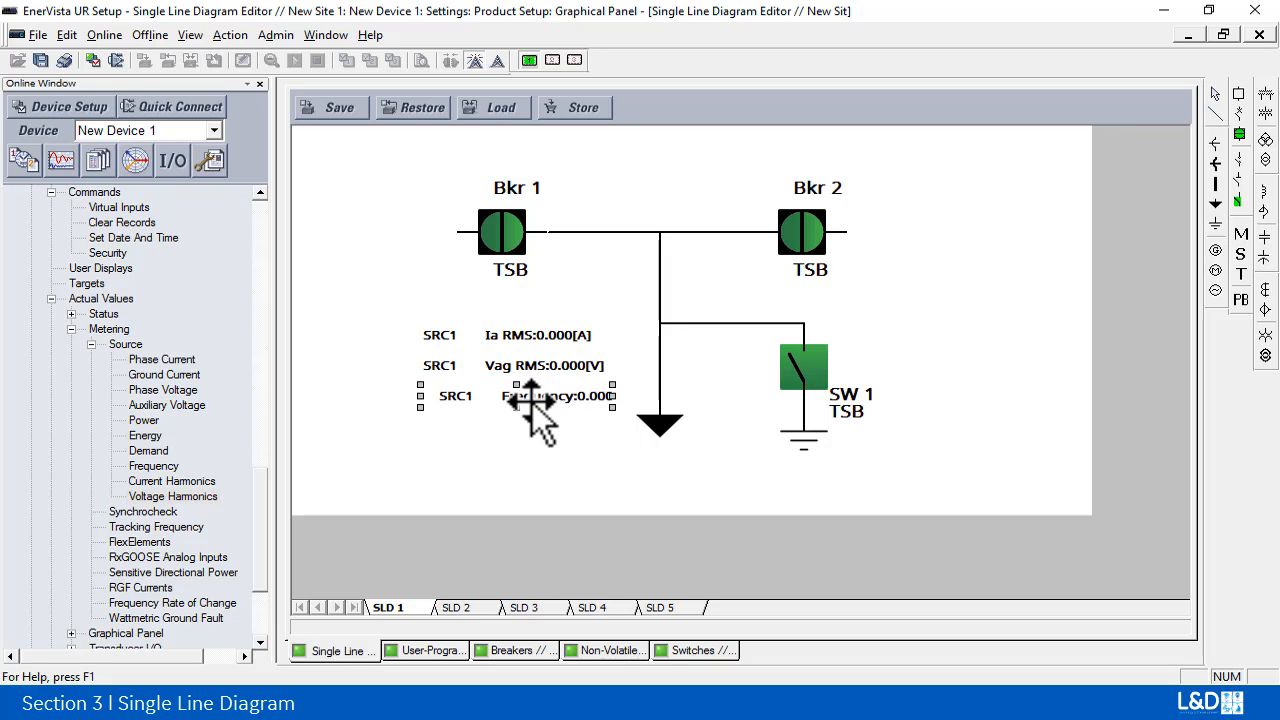
{"action": "key", "text": "Left"}
{"action": "key", "text": "Left"}
{"action": "key", "text": "Left"}
{"action": "key", "text": "Left"}
{"action": "key", "text": "Left"}
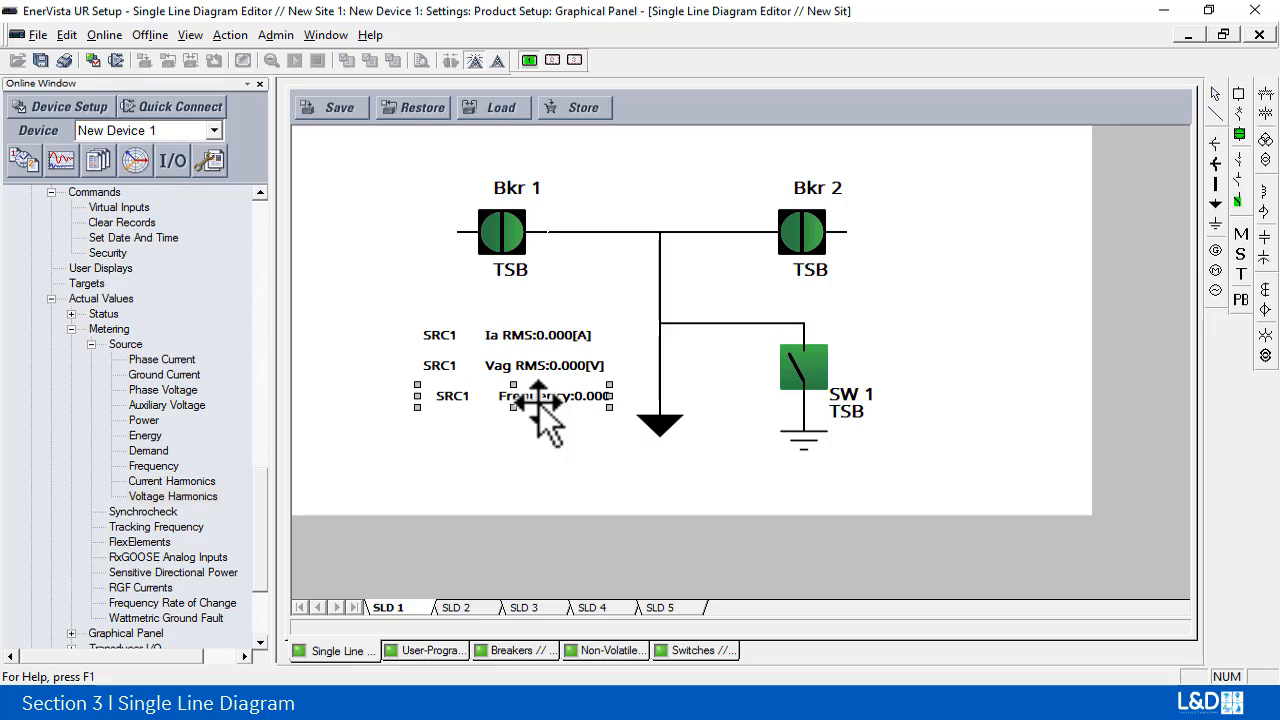
{"action": "key", "text": "Left"}
{"action": "key", "text": "Left"}
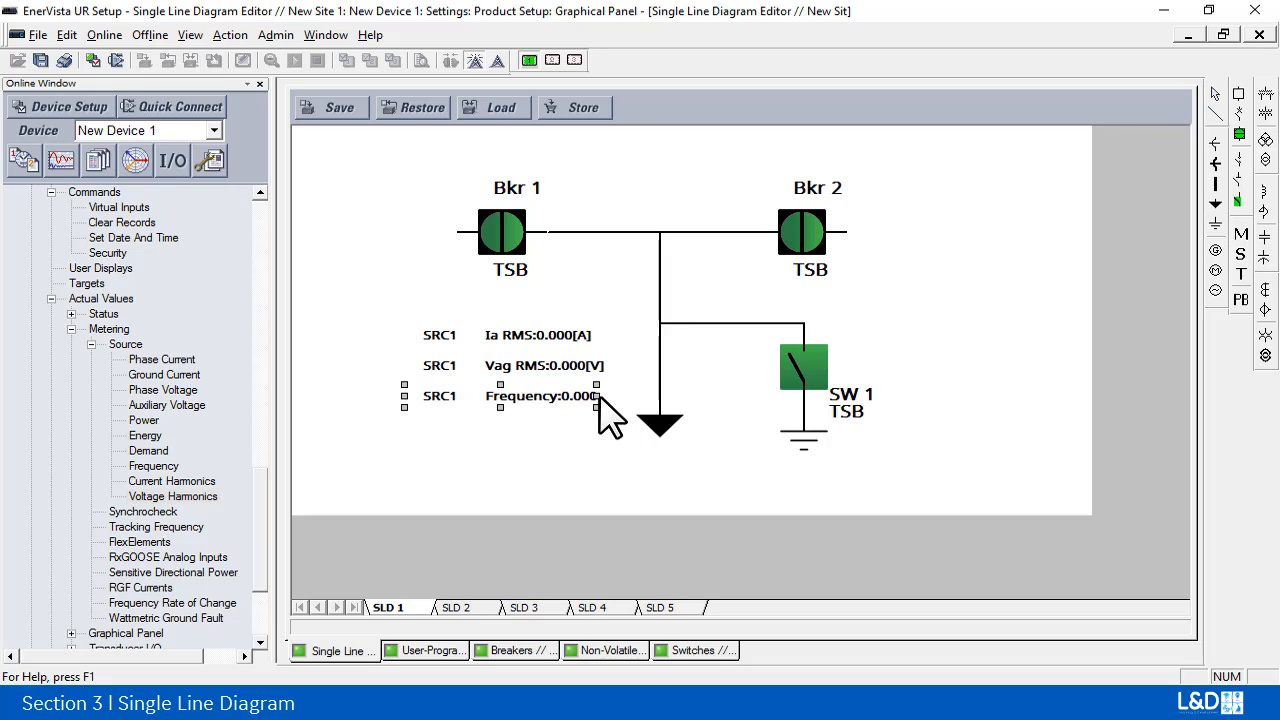
{"action": "left_click_drag", "start_coordinate": [597, 396], "coordinate": [626, 394]}
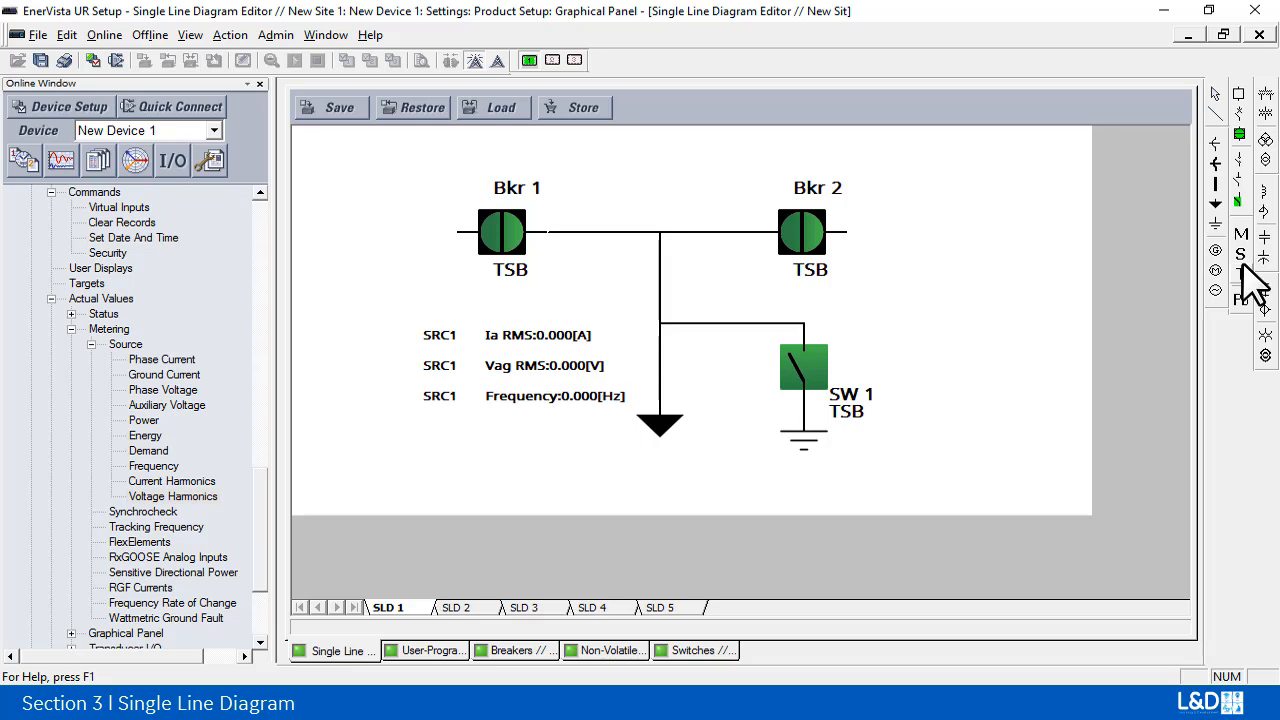
Step: Place a status element beside Bkr 2 and assign it the BREAKER 2 OOS parameter
{"action": "left_click", "coordinate": [1241, 257]}
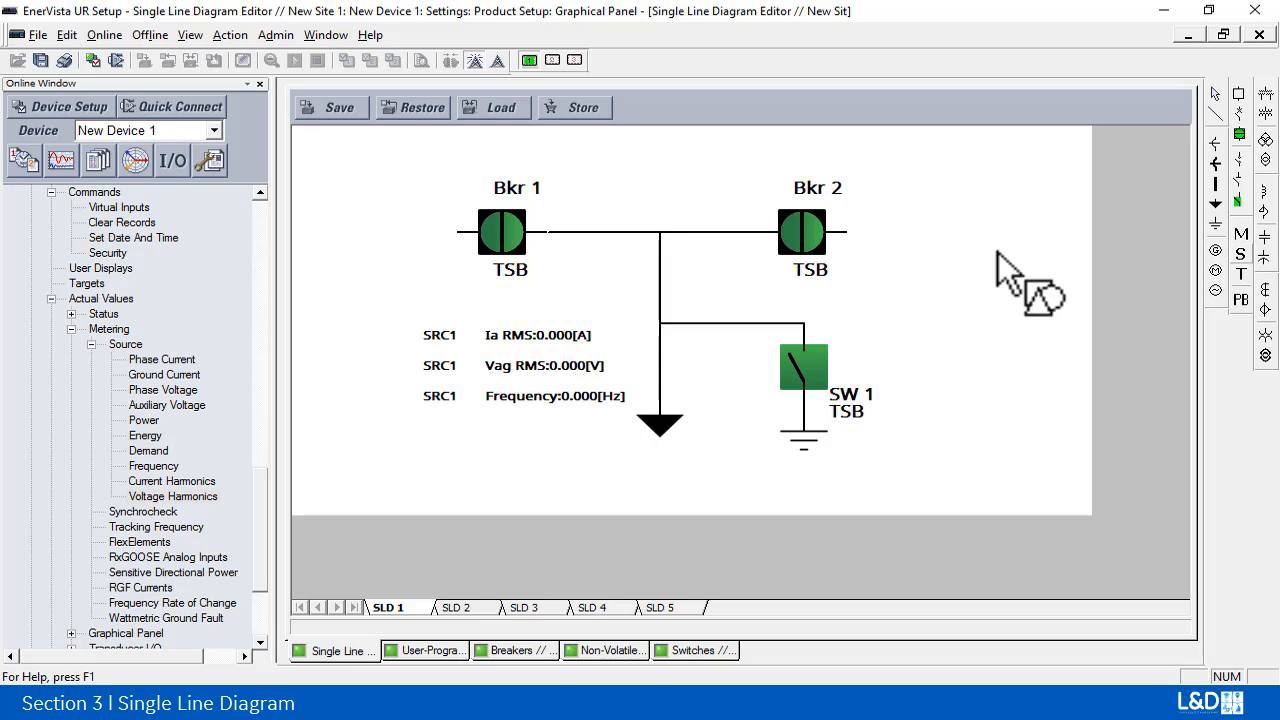
{"action": "left_click", "coordinate": [910, 237]}
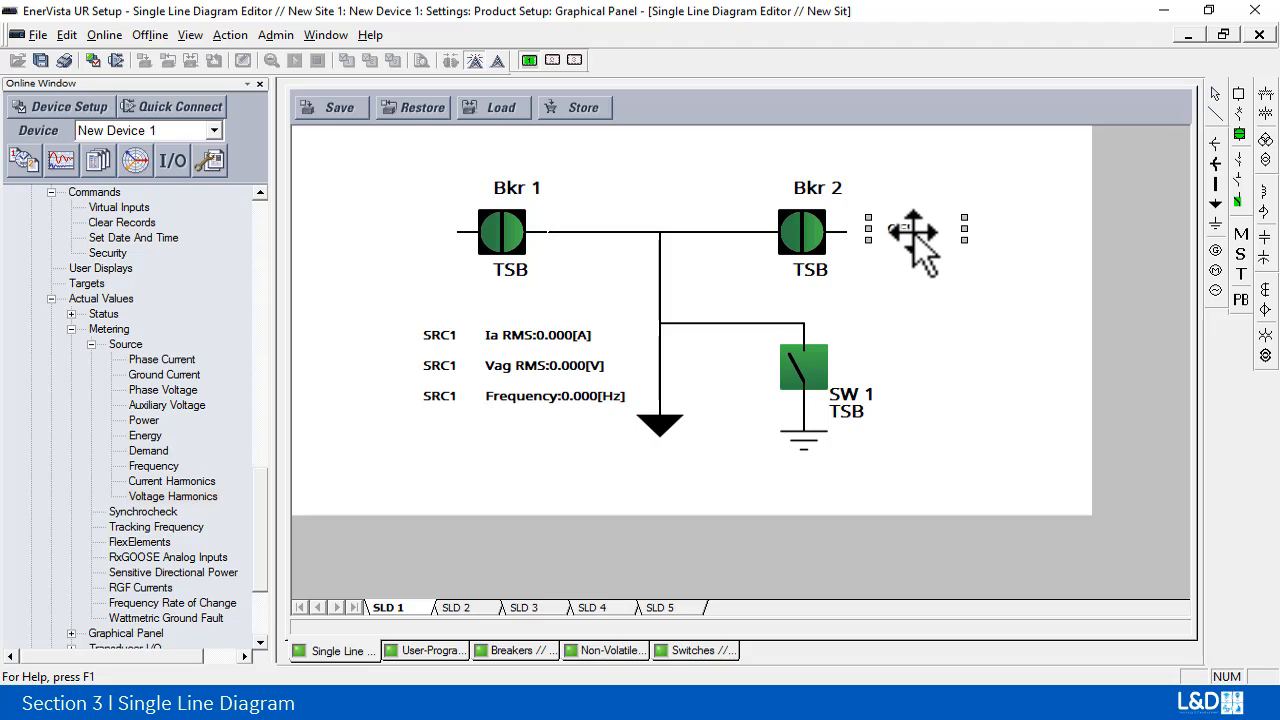
{"action": "double_click", "coordinate": [928, 232]}
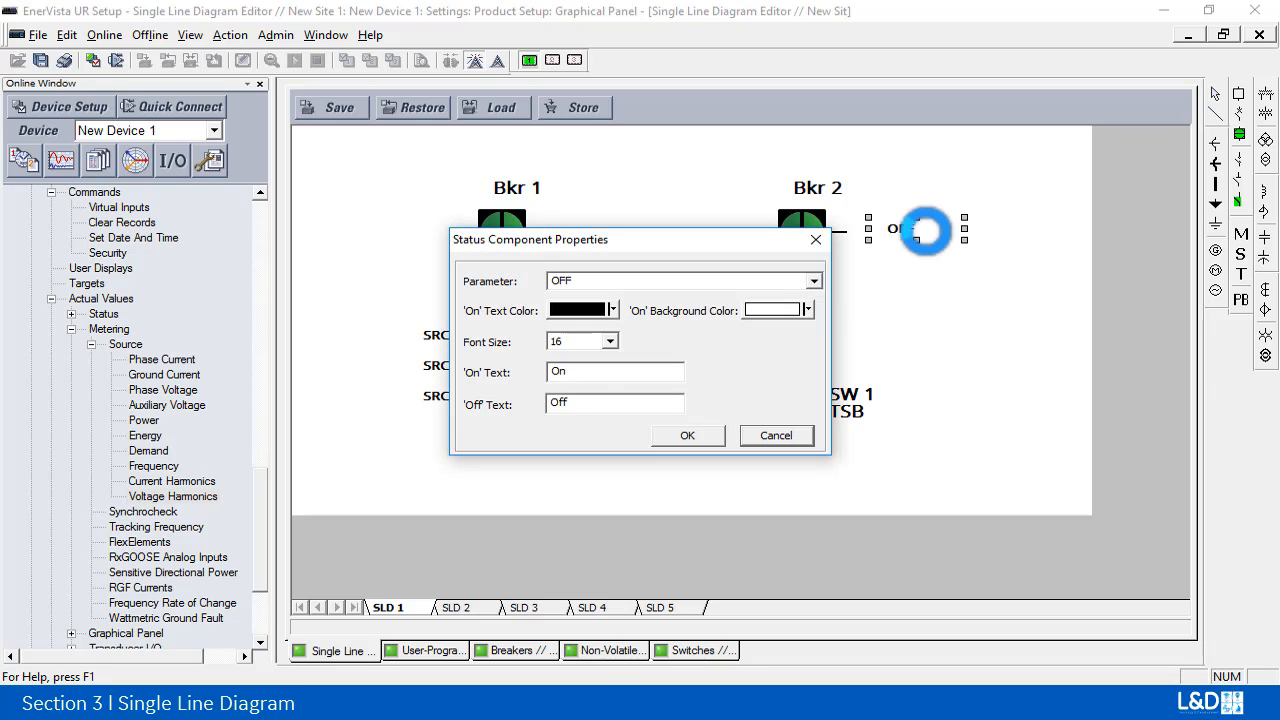
{"action": "left_click", "coordinate": [814, 282]}
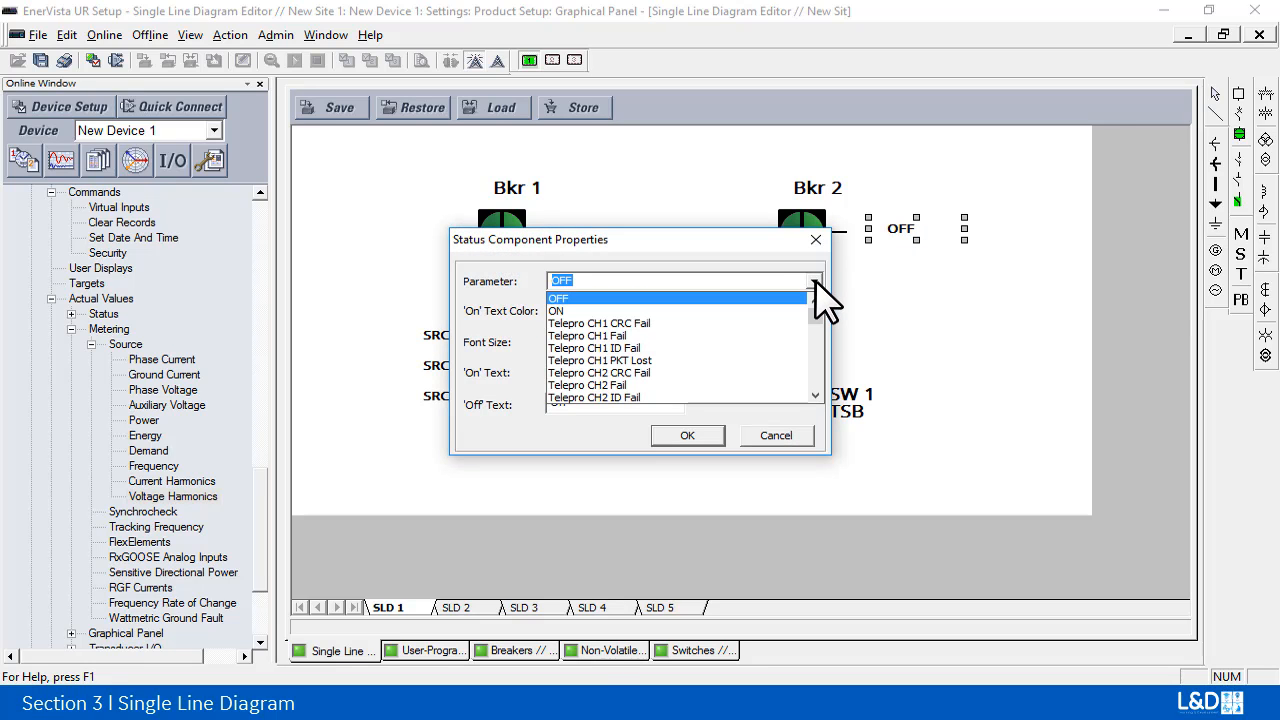
{"action": "left_click", "coordinate": [815, 283]}
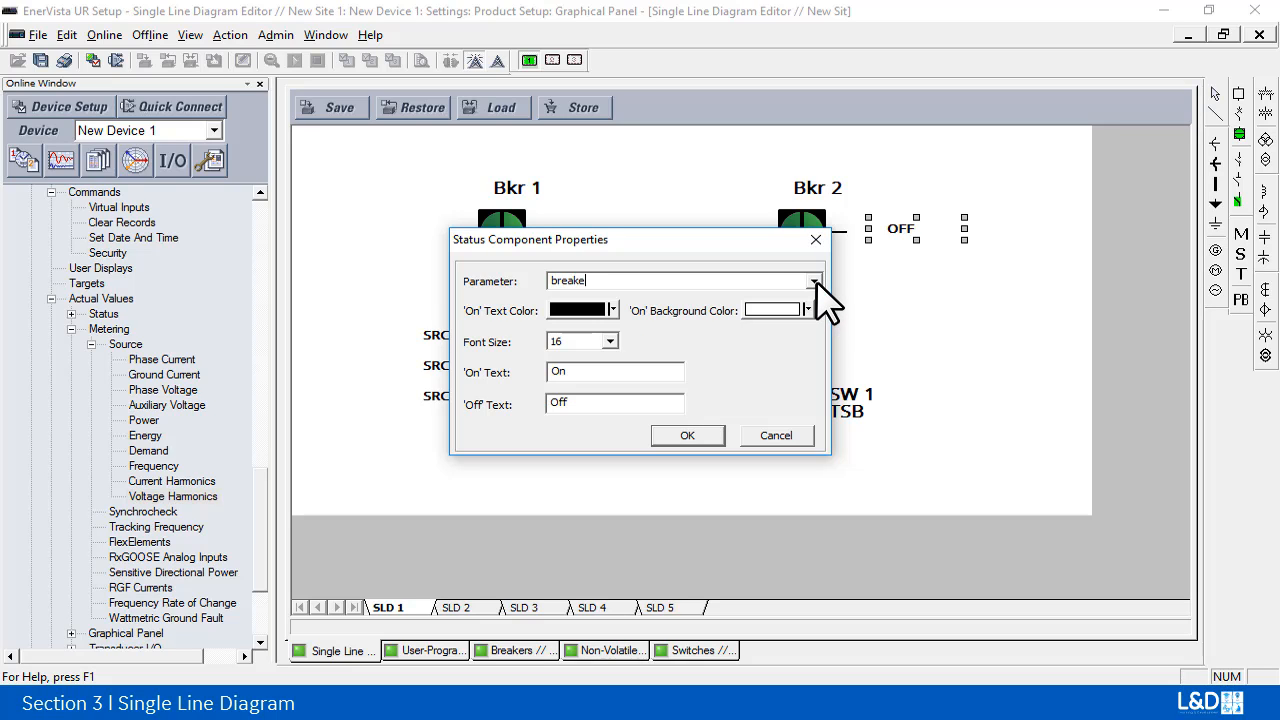
{"action": "type", "text": "breaker 2 oos"}
{"action": "left_click", "coordinate": [815, 282]}
{"action": "left_click", "coordinate": [720, 298]}
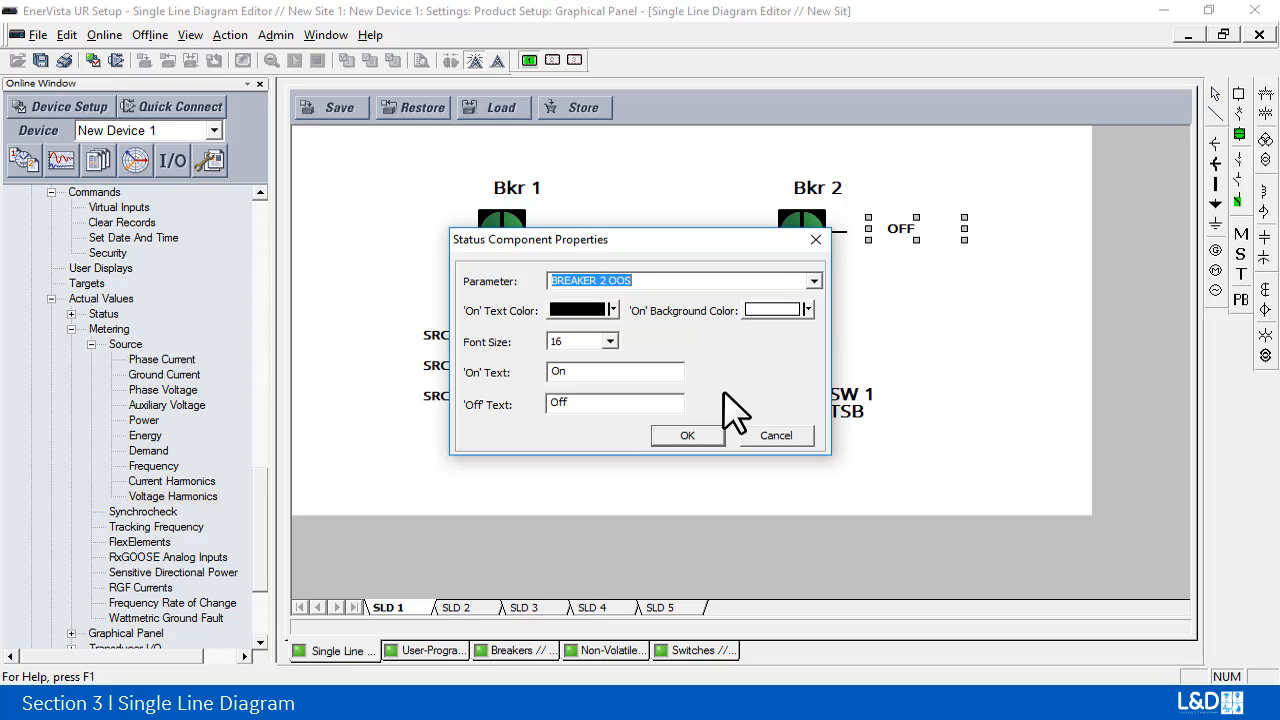
Step: Set the BREAKER 2 OOS status element's On text to "Out of Service", clear its Off text, and widen it to fit its label
{"action": "left_click", "coordinate": [608, 372]}
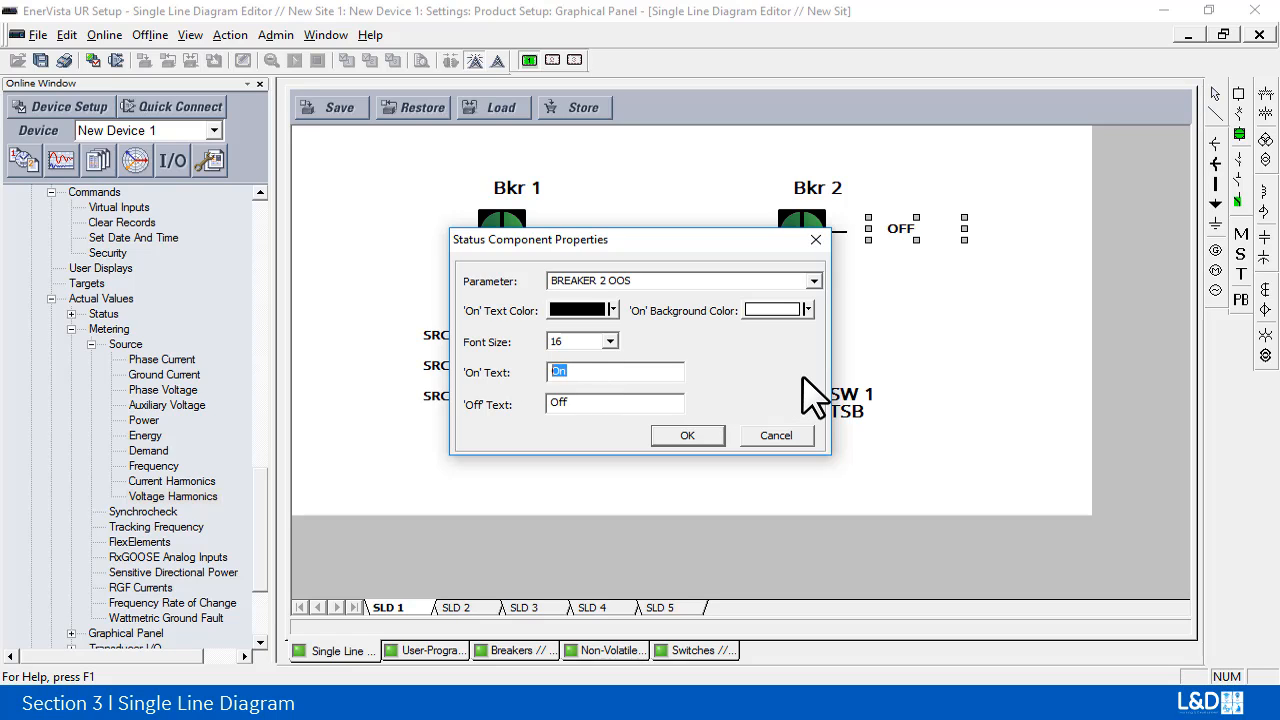
{"action": "type", "text": "Out of Service"}
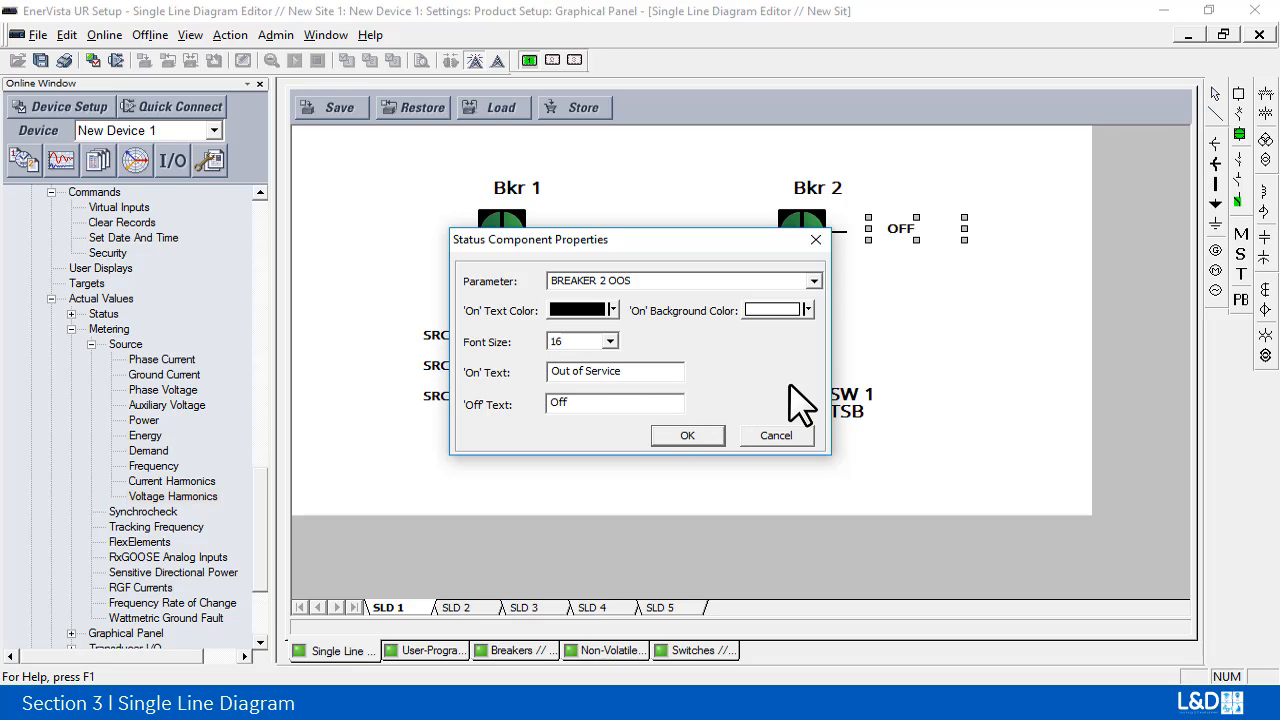
{"action": "key", "text": "BackSpace"}
{"action": "key", "text": "BackSpace"}
{"action": "key", "text": "BackSpace"}
{"action": "left_click", "coordinate": [688, 436]}
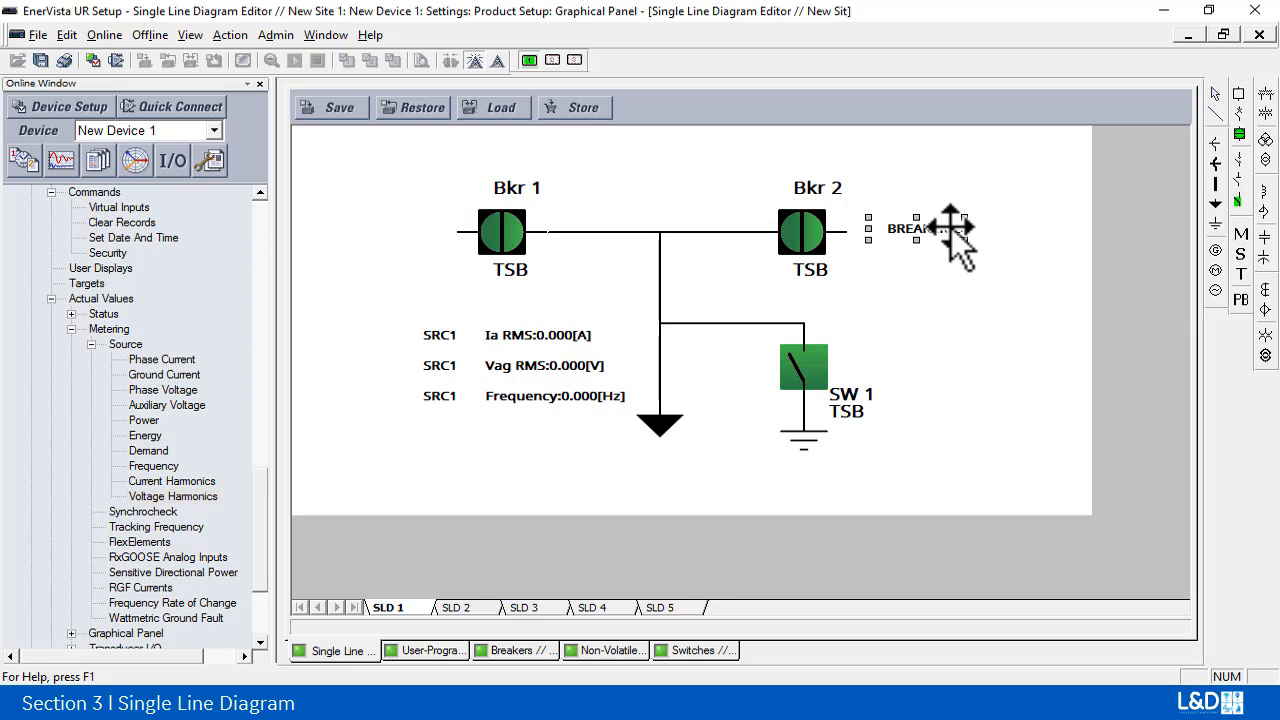
{"action": "left_click_drag", "start_coordinate": [964, 238], "coordinate": [1050, 228]}
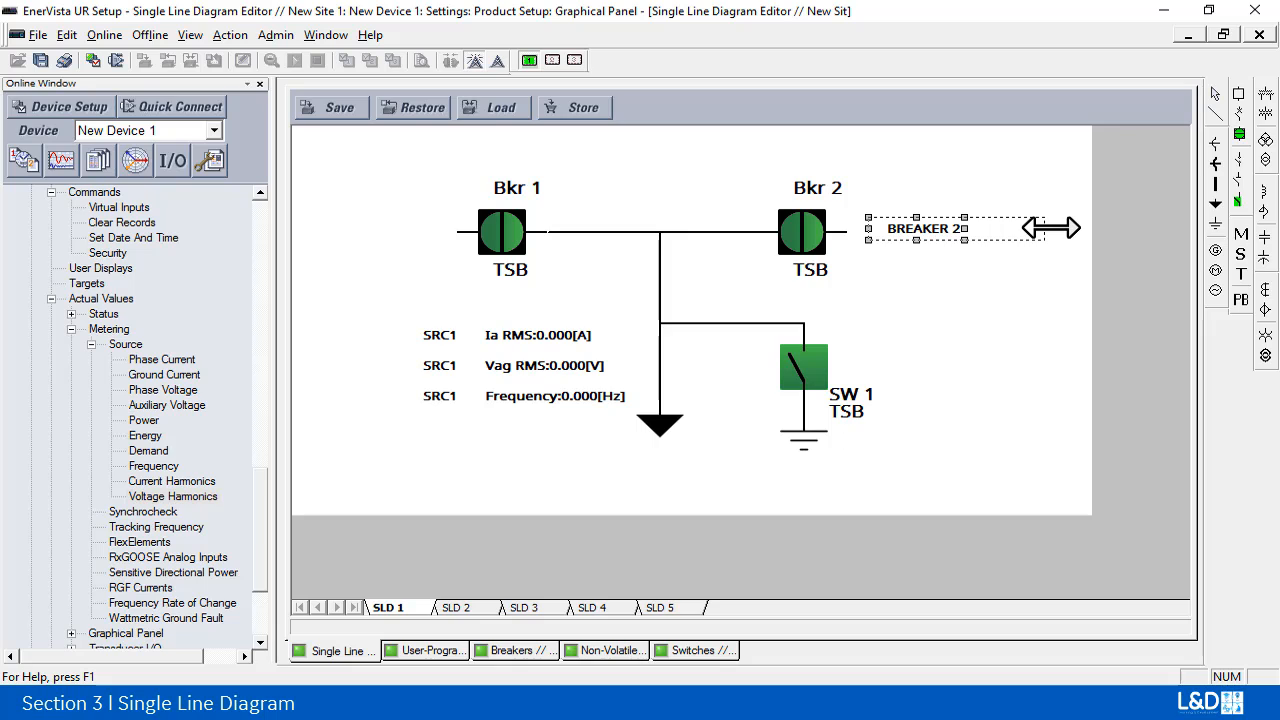
{"action": "left_click", "coordinate": [946, 293]}
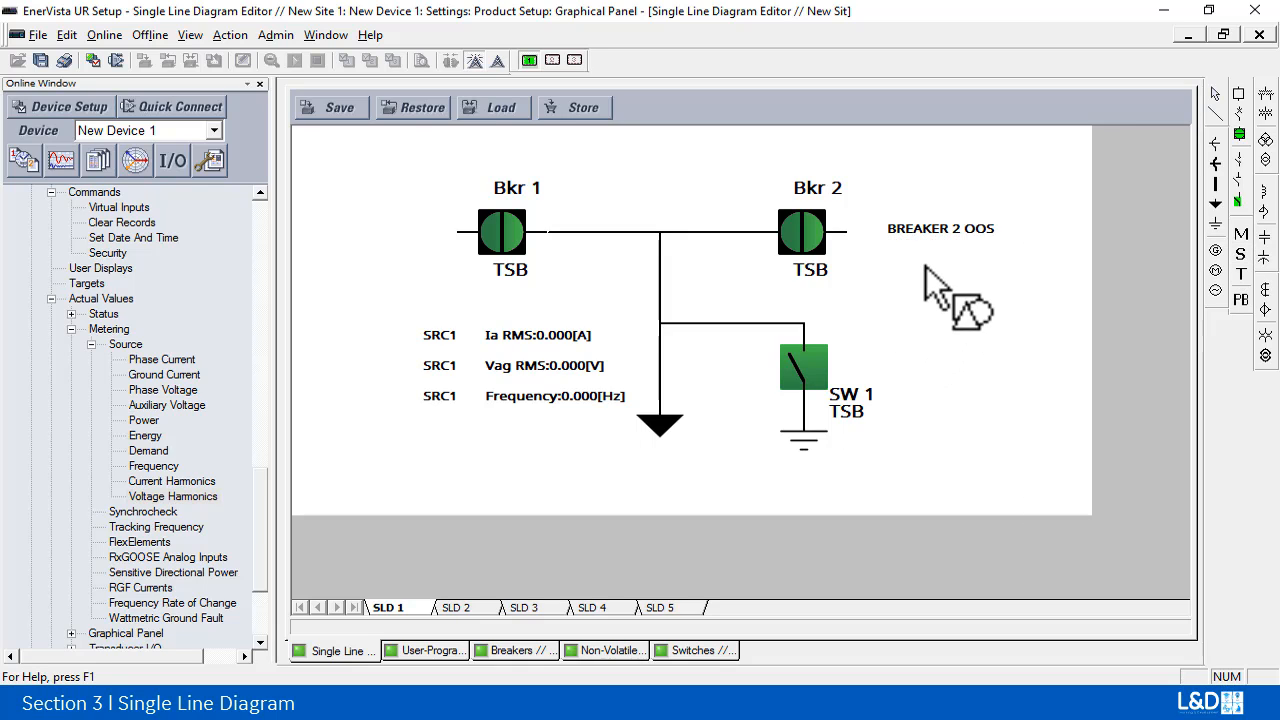
Step: Place a second status element below BREAKER 2 OOS and assign it the BREAKER 2 BLK RCLS parameter
{"action": "left_click", "coordinate": [886, 252]}
{"action": "double_click", "coordinate": [920, 268]}
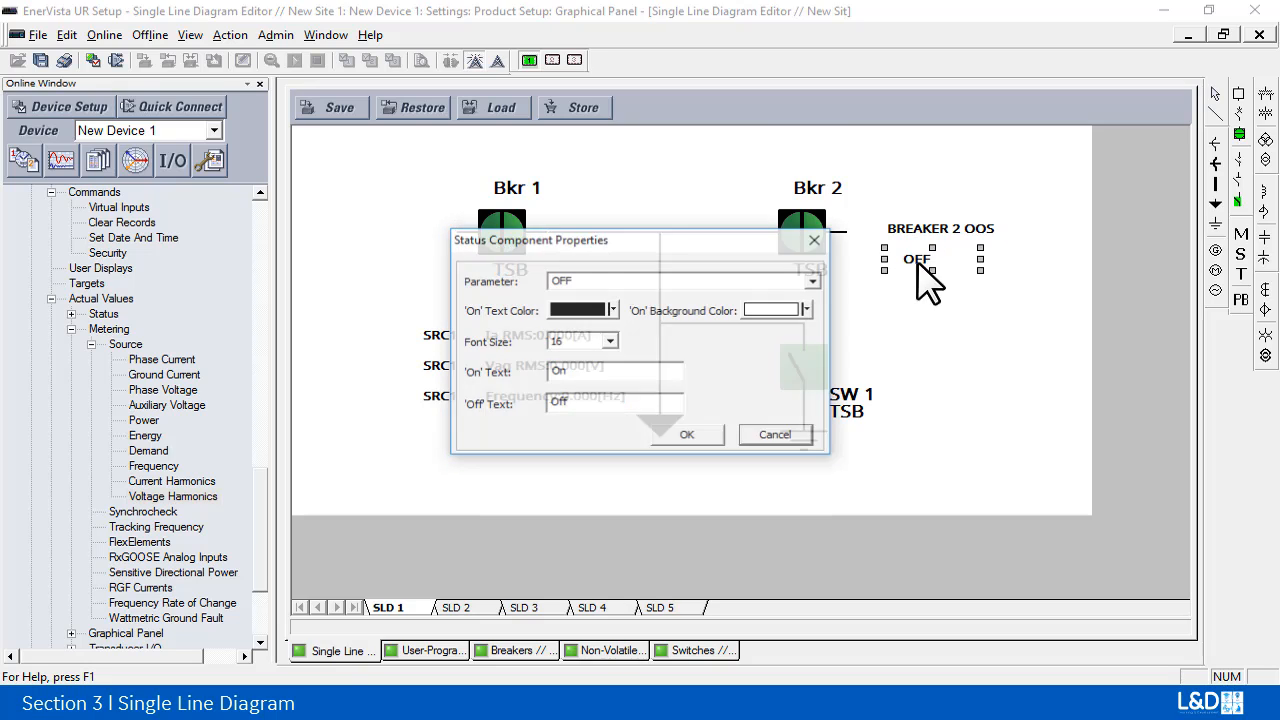
{"action": "left_click", "coordinate": [814, 280]}
{"action": "left_click", "coordinate": [723, 279]}
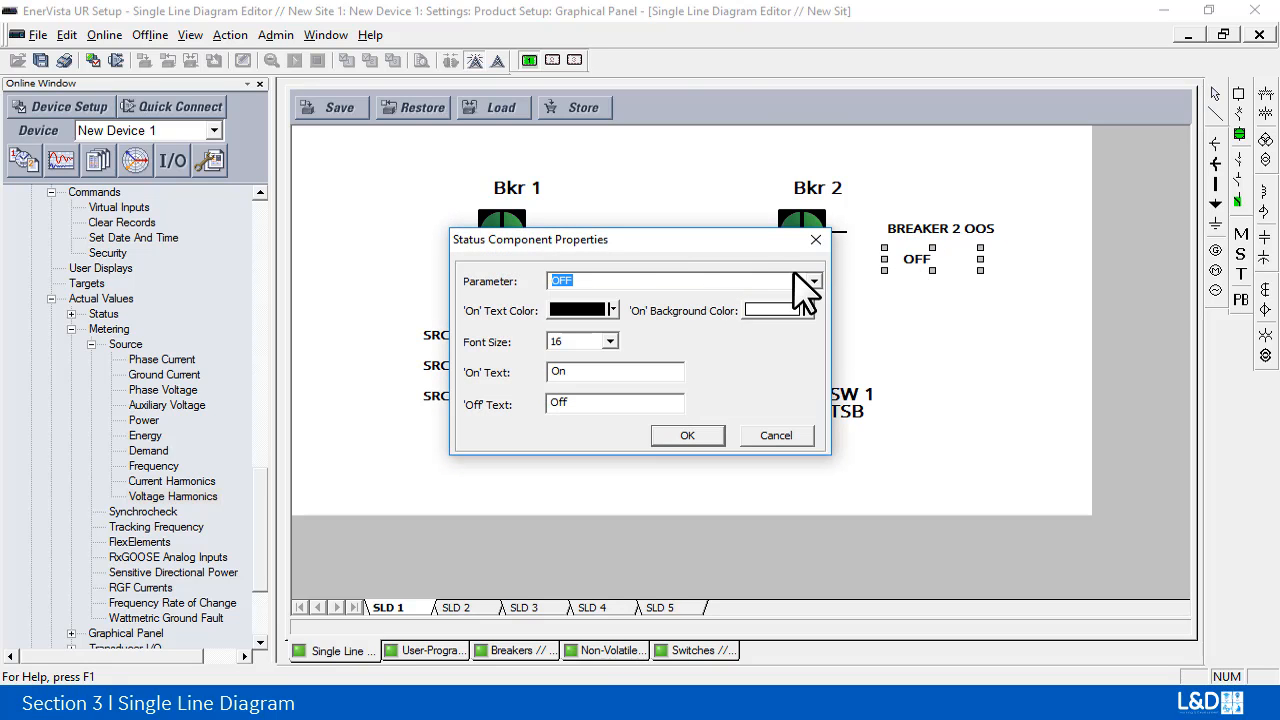
{"action": "type", "text": "breaker"}
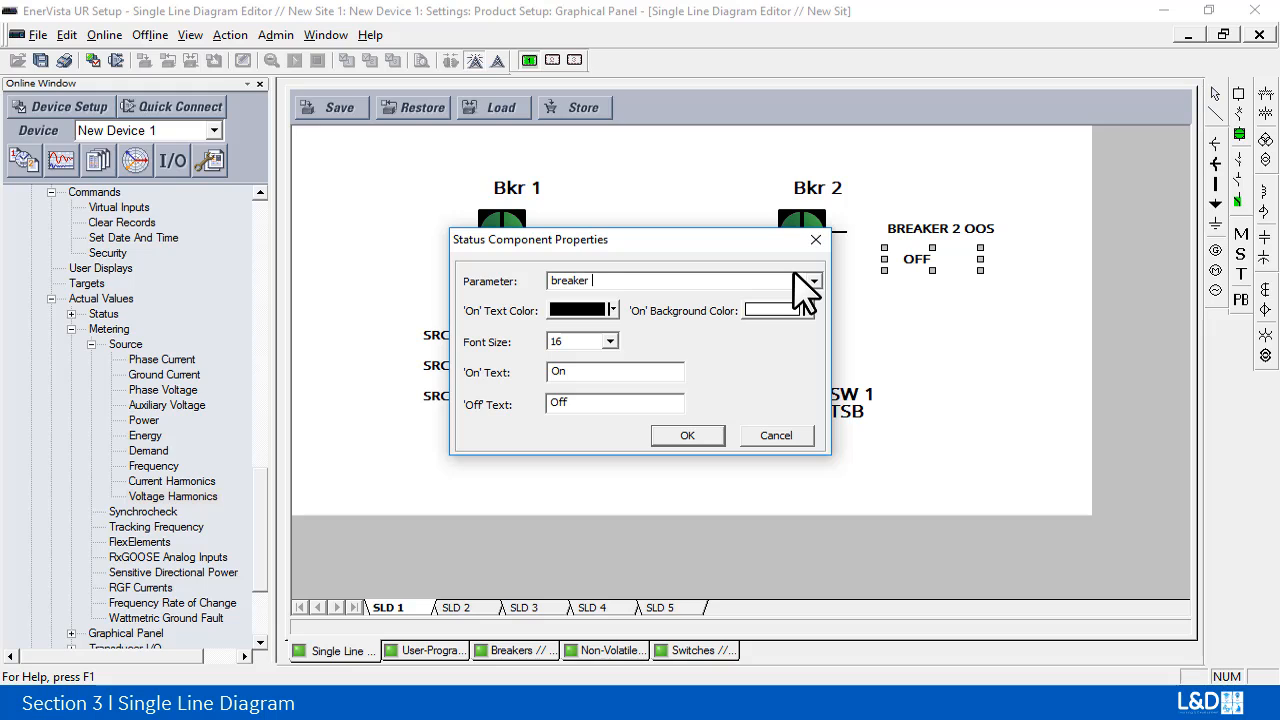
{"action": "type", "text": " 2"}
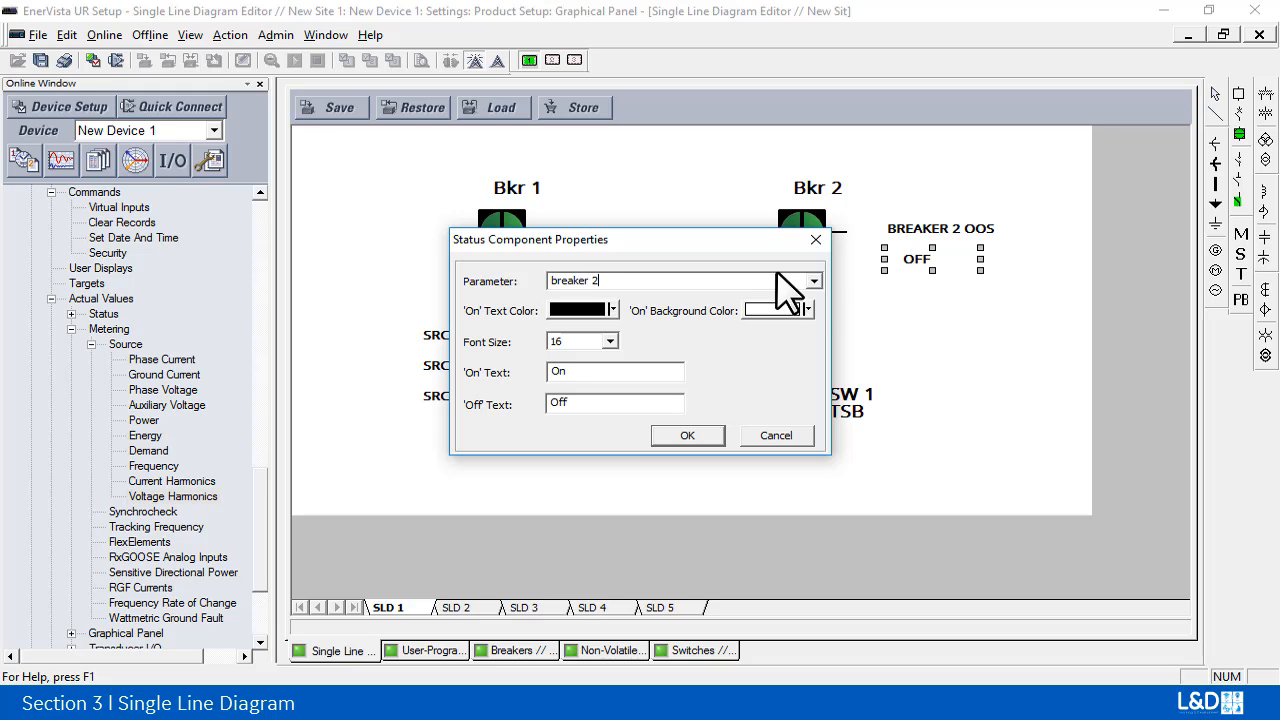
{"action": "left_click", "coordinate": [815, 282]}
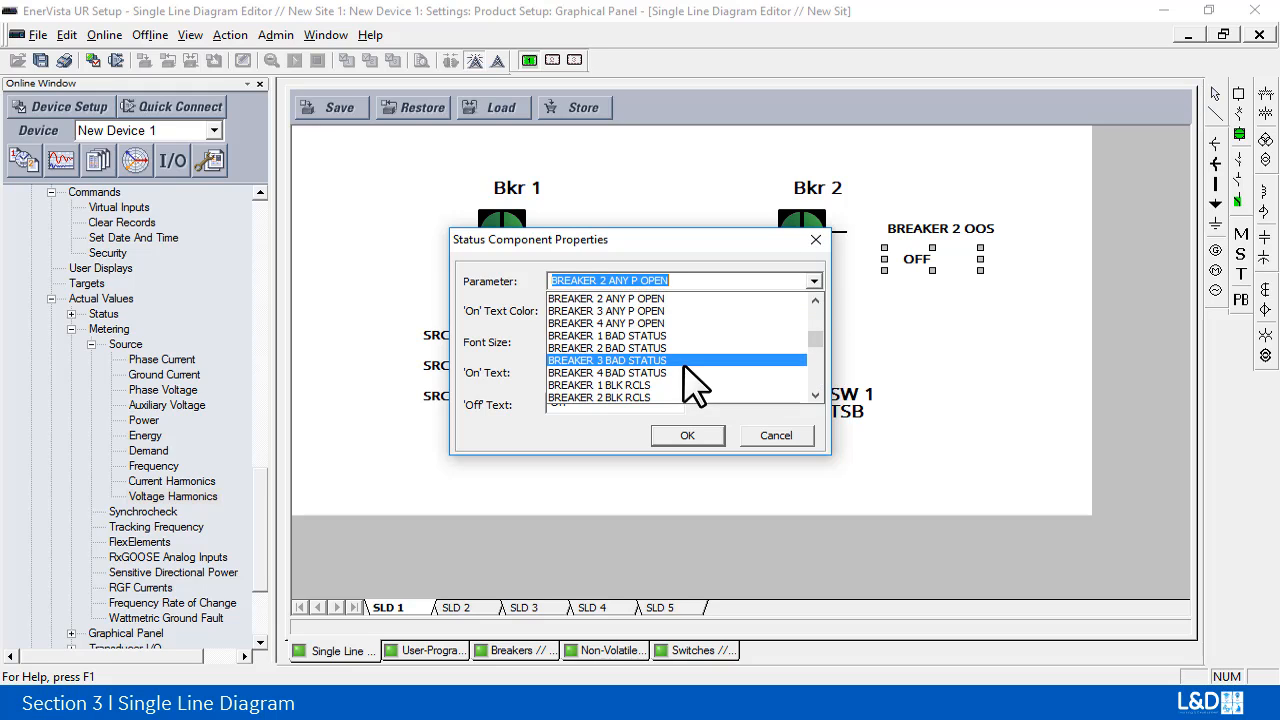
{"action": "left_click", "coordinate": [687, 394]}
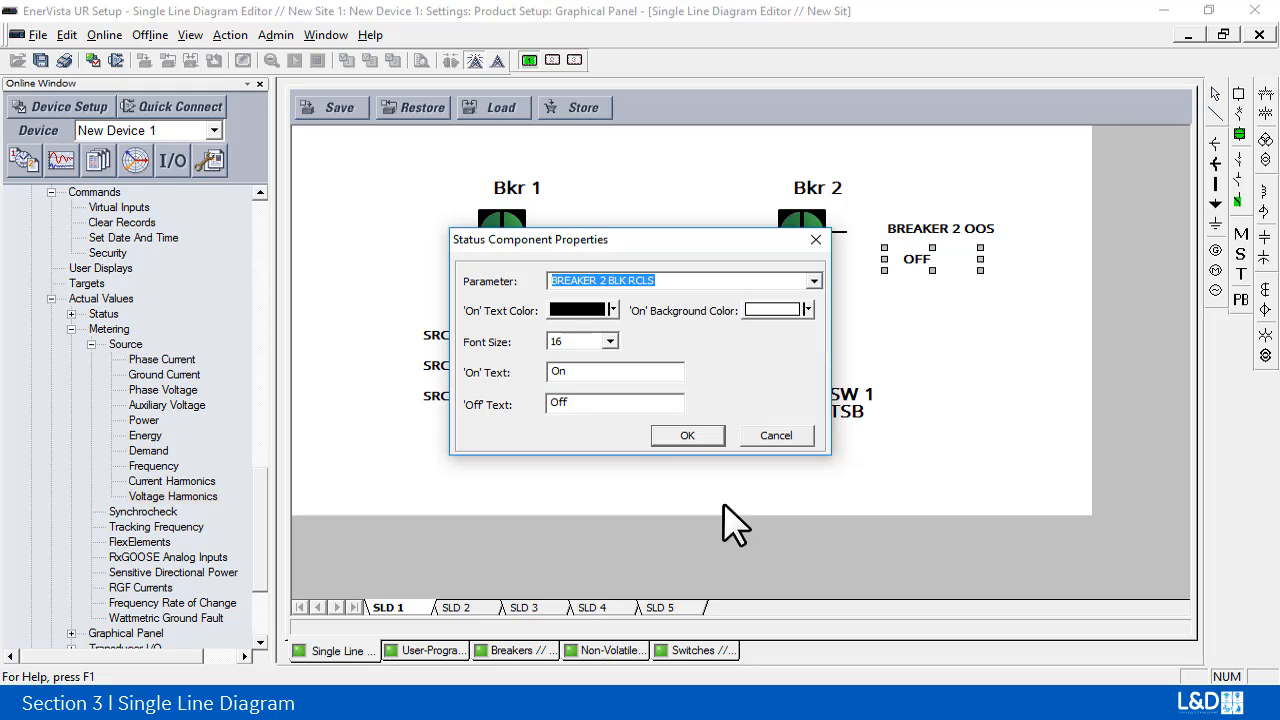
Step: Set the BREAKER 2 BLK RCLS status element's On text to "Reclose Blocked", clear its Off text, and widen it to fit its label
{"action": "left_click", "coordinate": [592, 372]}
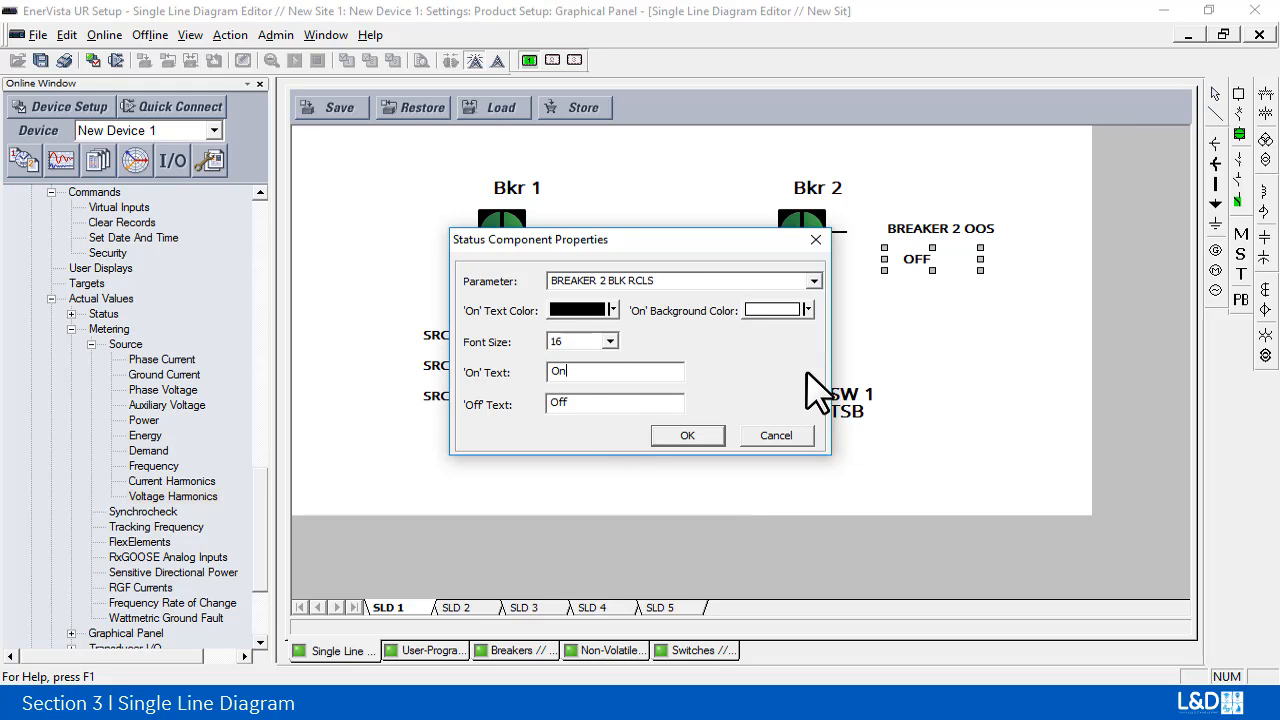
{"action": "type", "text": "Rec"}
{"action": "type", "text": "cked"}
{"action": "type", "text": "Reclose"}
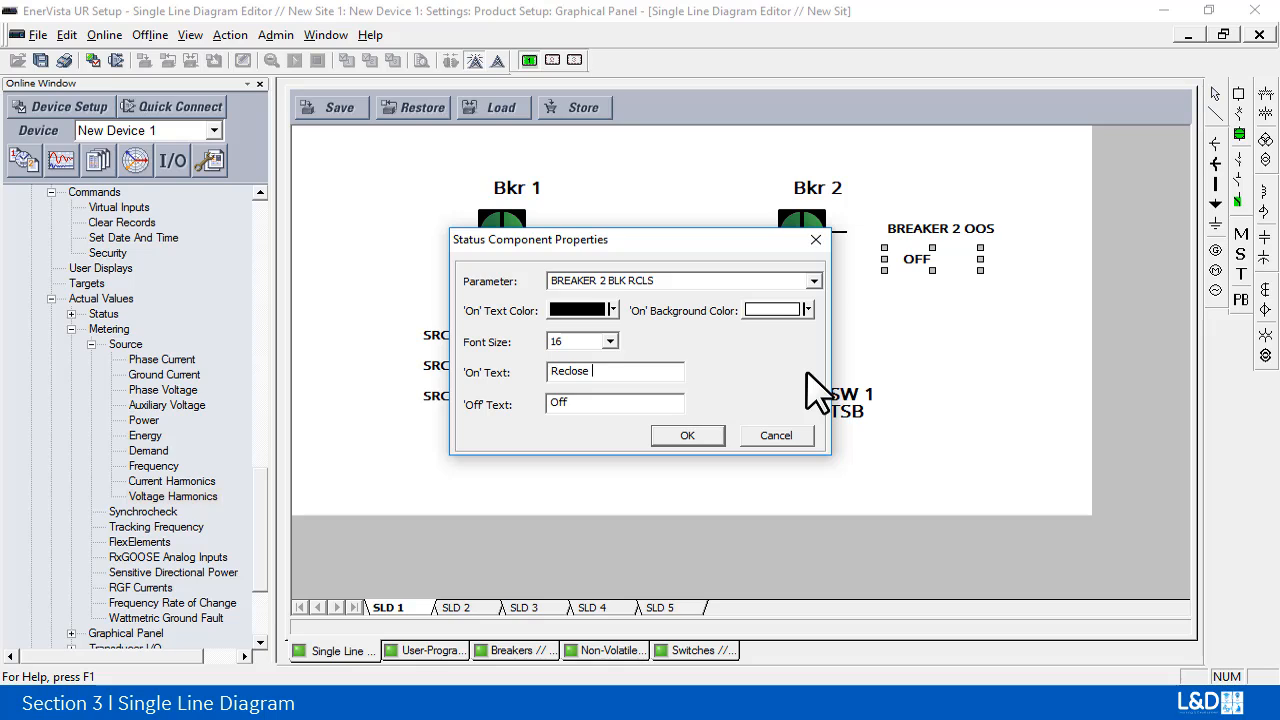
{"action": "type", "text": " Bloc"}
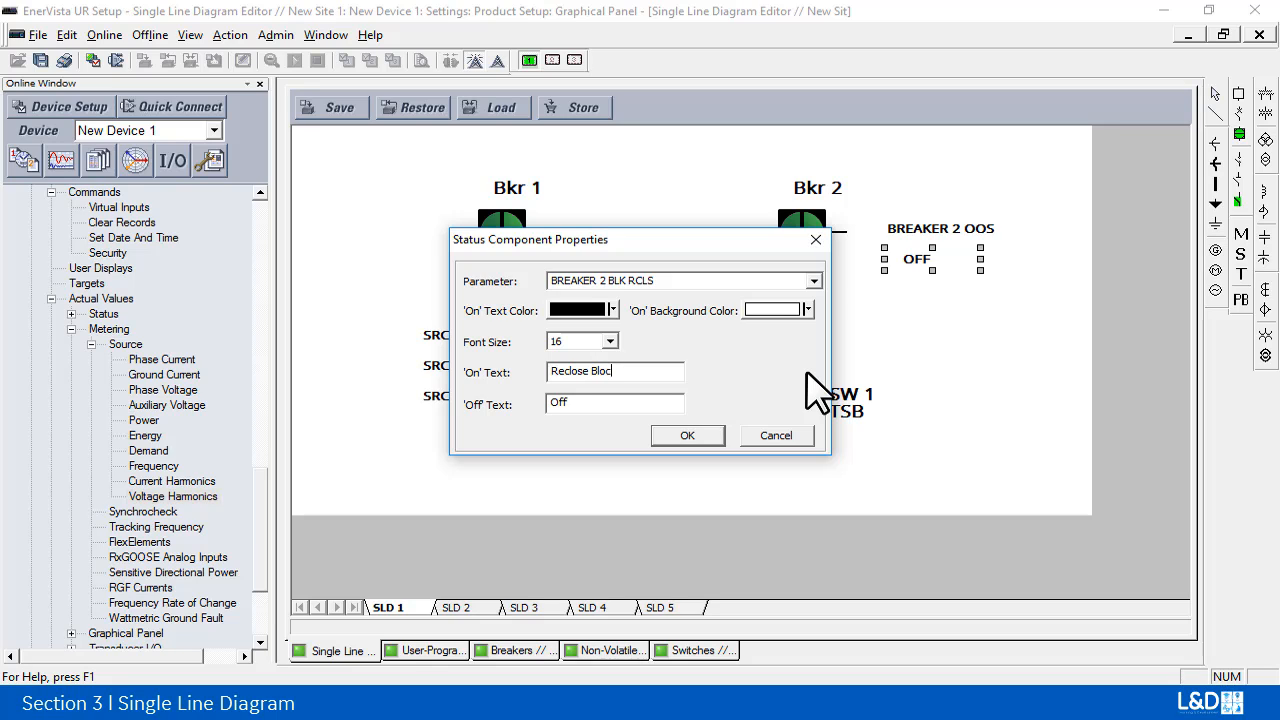
{"action": "type", "text": "ked"}
{"action": "key", "text": "Delete"}
{"action": "left_click", "coordinate": [690, 436]}
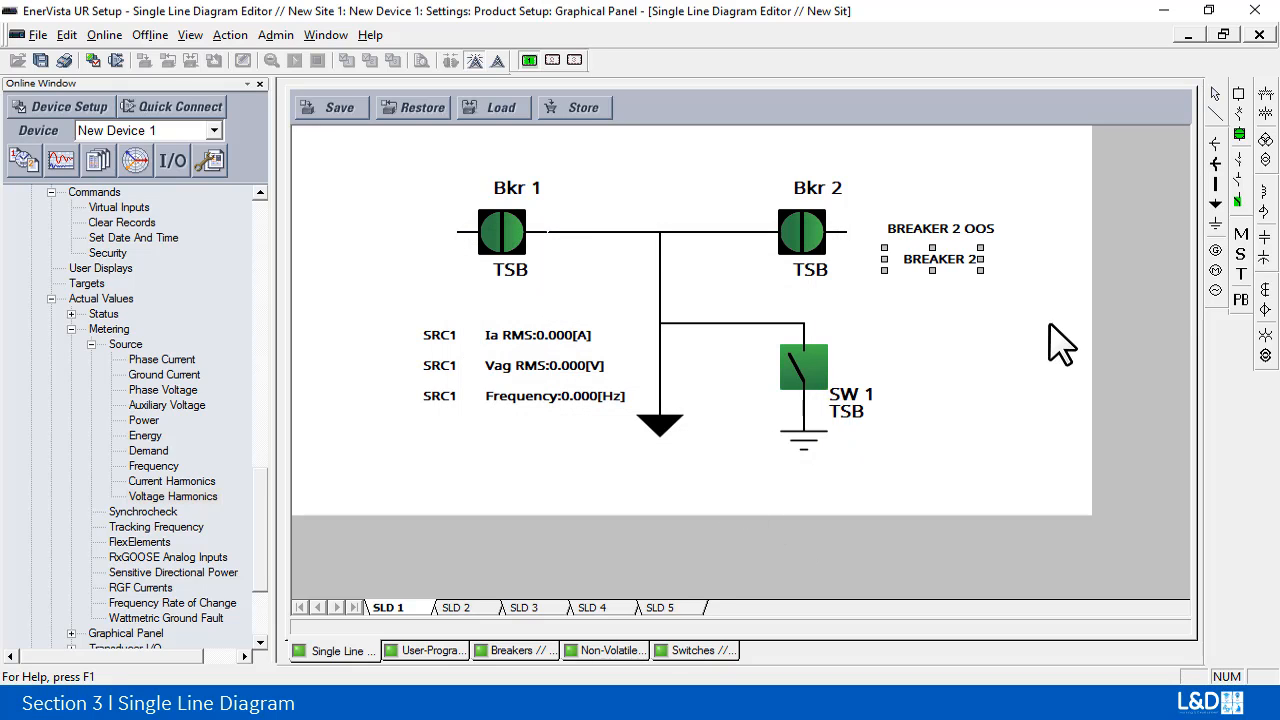
{"action": "left_click_drag", "start_coordinate": [980, 259], "coordinate": [1060, 261]}
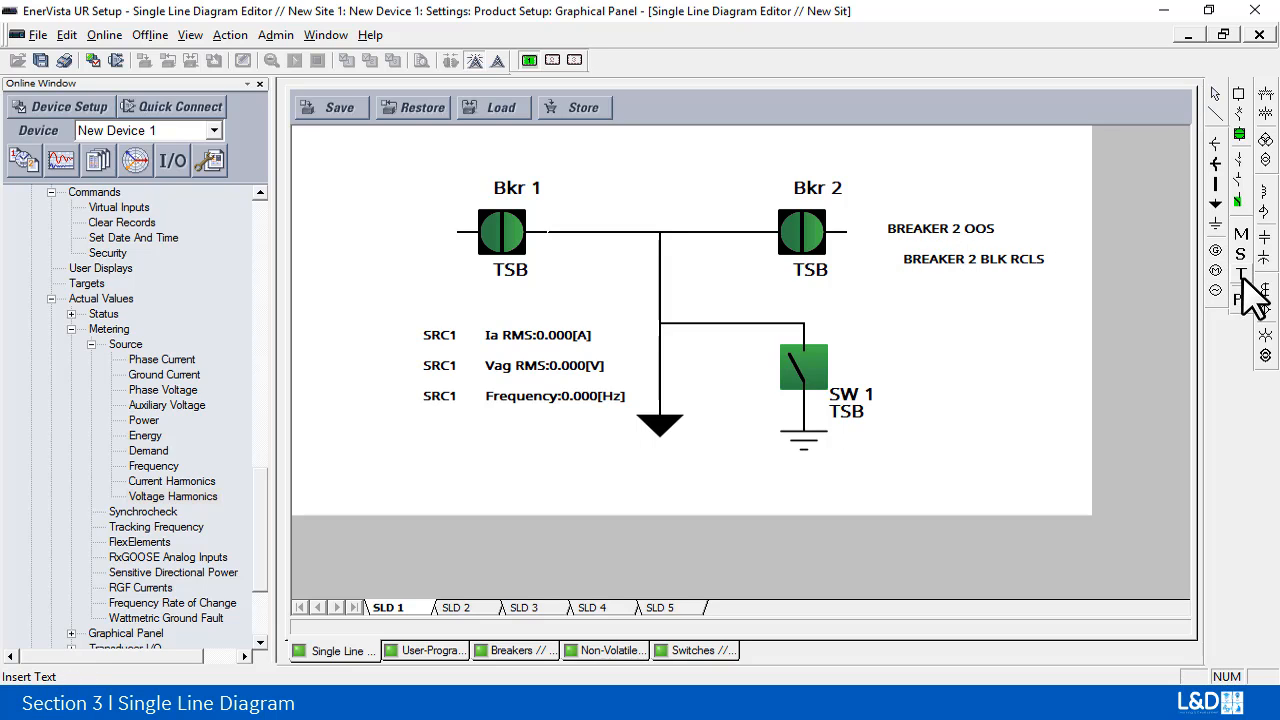
Step: Place a text element between Bkr 1 and Bkr 2 and set its text to "breaker and a half scheme"
{"action": "left_click", "coordinate": [1241, 274]}
{"action": "left_click", "coordinate": [641, 185]}
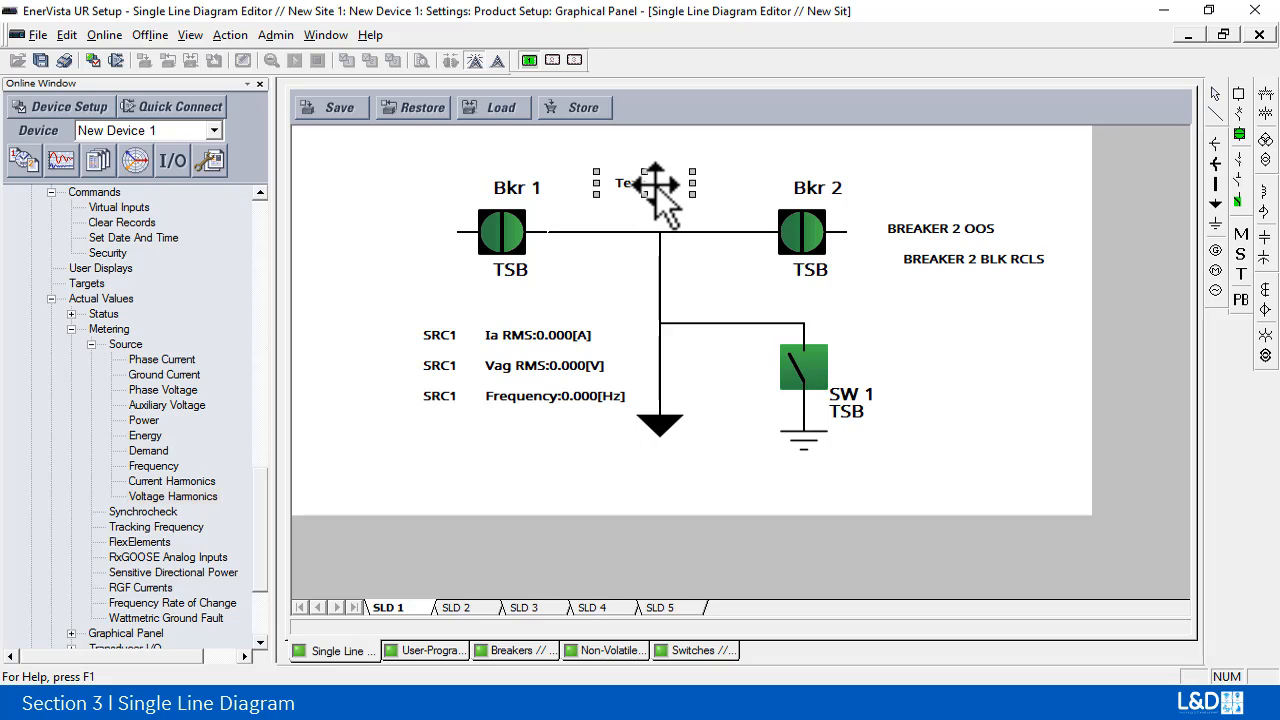
{"action": "double_click", "coordinate": [660, 196]}
{"action": "left_click", "coordinate": [585, 295]}
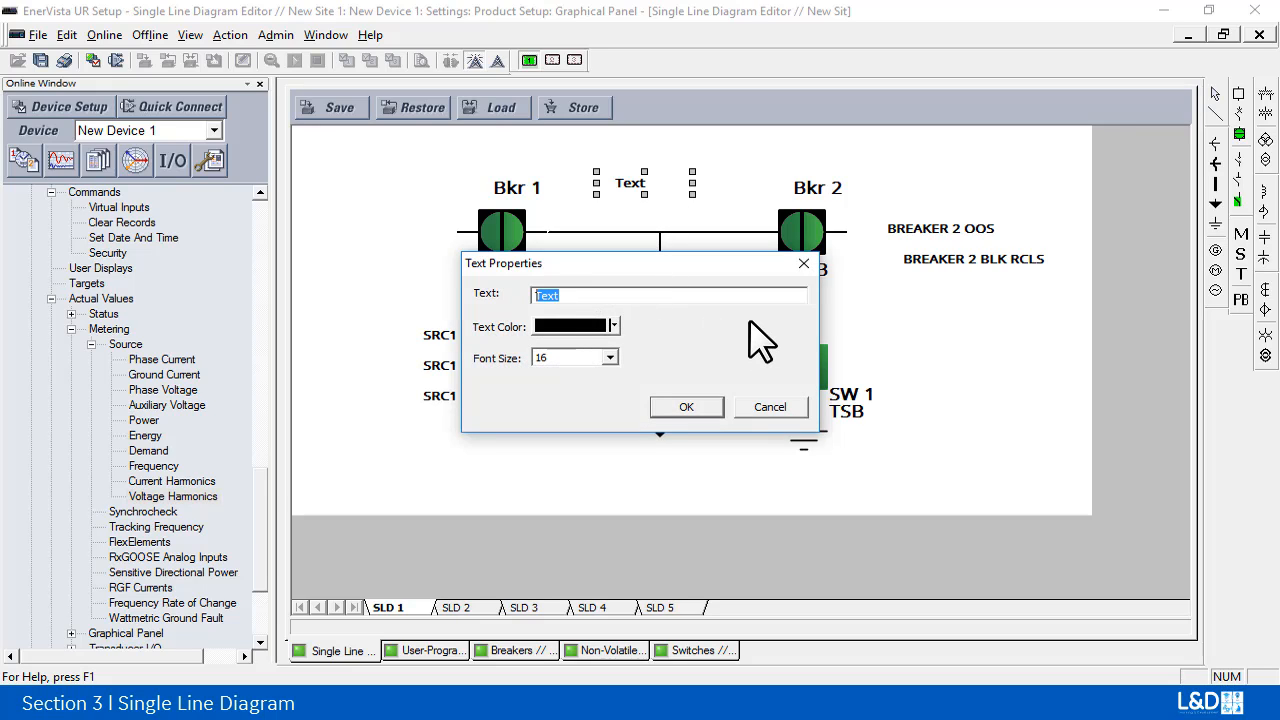
{"action": "type", "text": "breaker and a half scheme"}
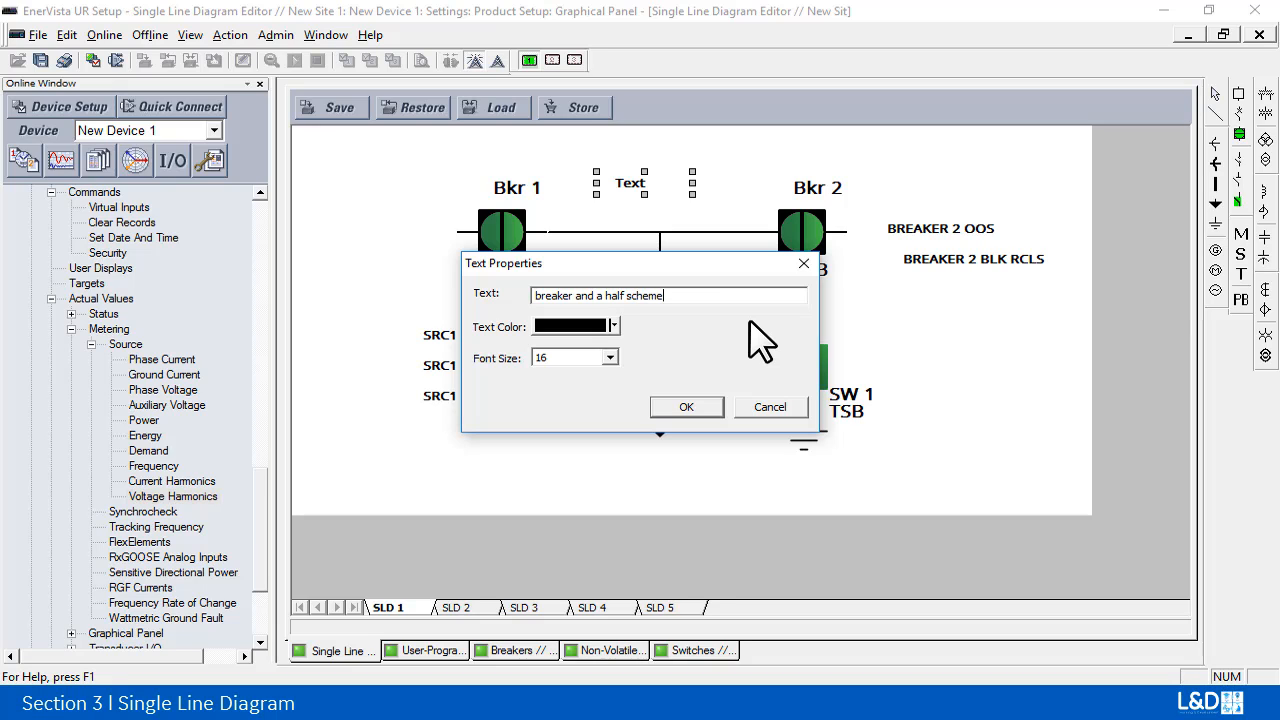
{"action": "left_click", "coordinate": [687, 406]}
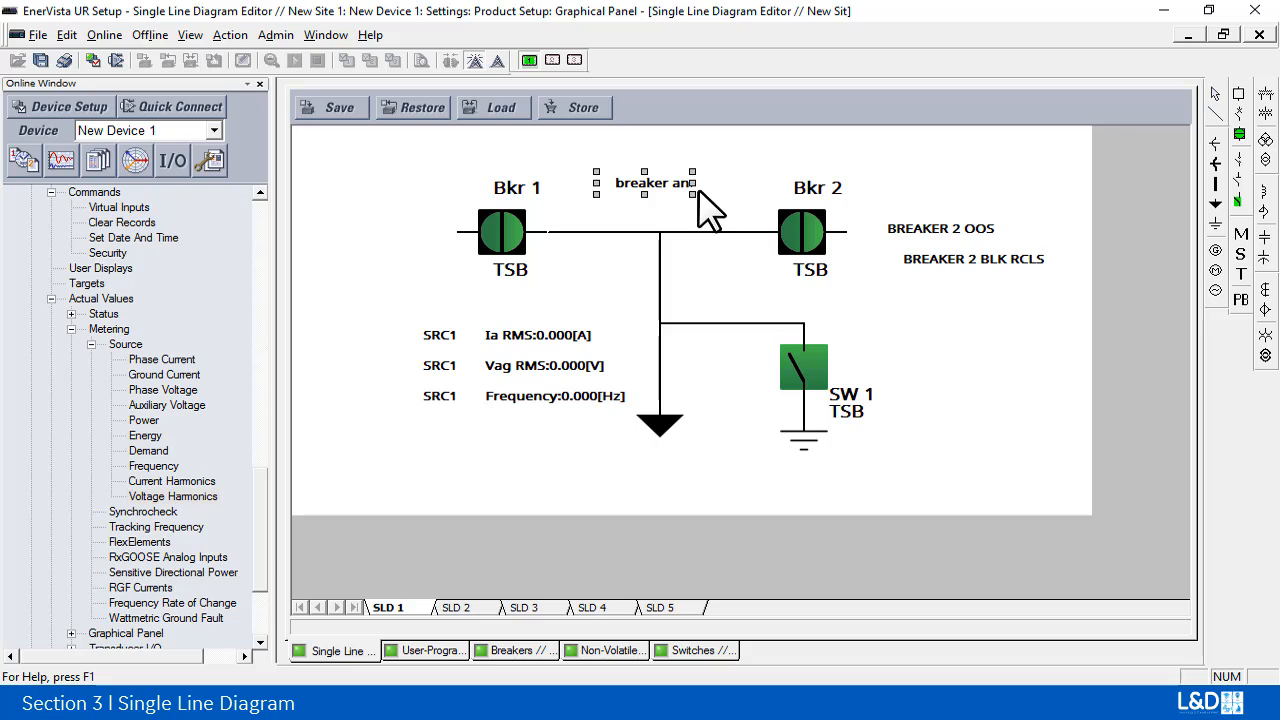
Step: Widen the scheme label to fit its full text and shift it left between the two breaker names
{"action": "left_click_drag", "start_coordinate": [692, 183], "coordinate": [788, 186]}
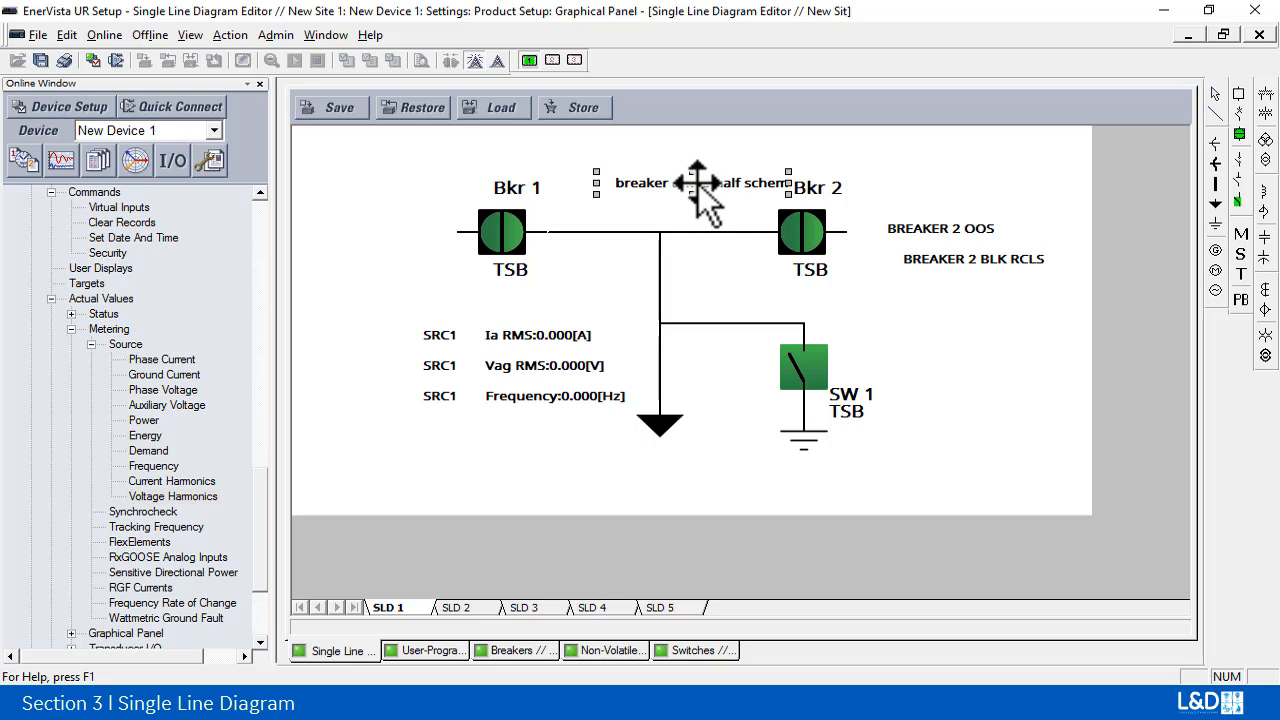
{"action": "left_click_drag", "start_coordinate": [660, 192], "coordinate": [661, 193]}
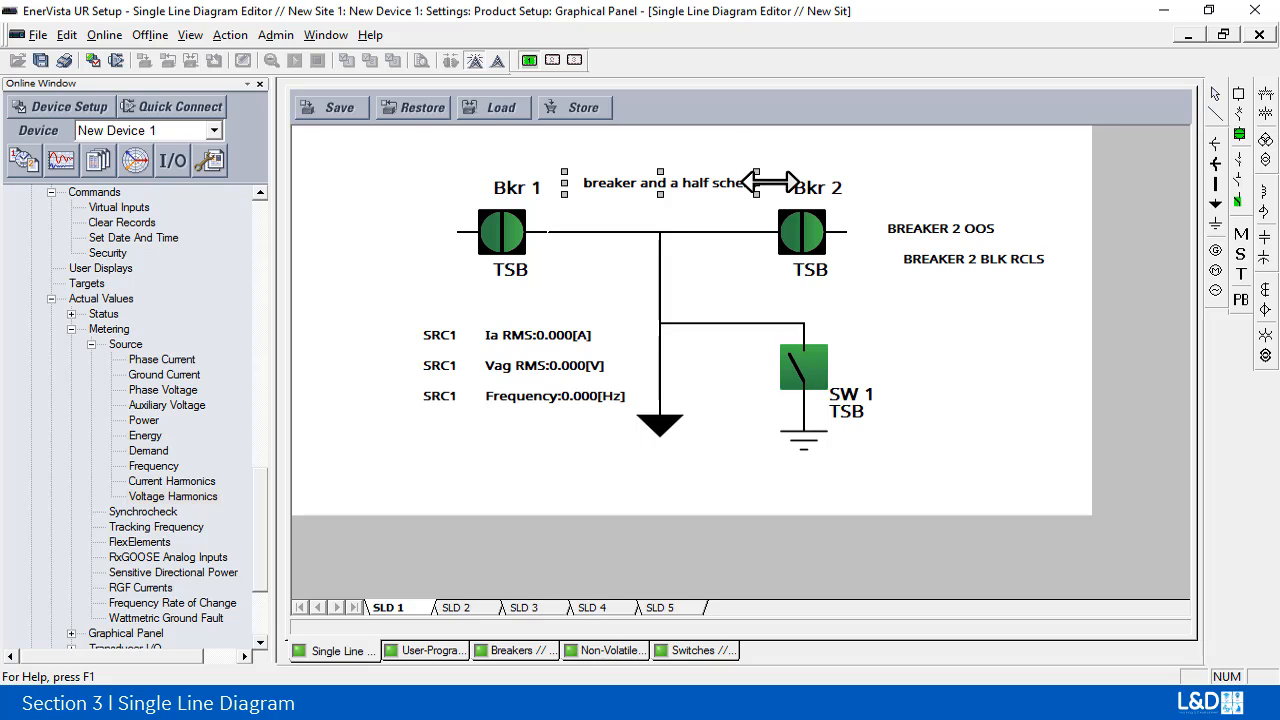
{"action": "left_click_drag", "start_coordinate": [772, 183], "coordinate": [777, 185]}
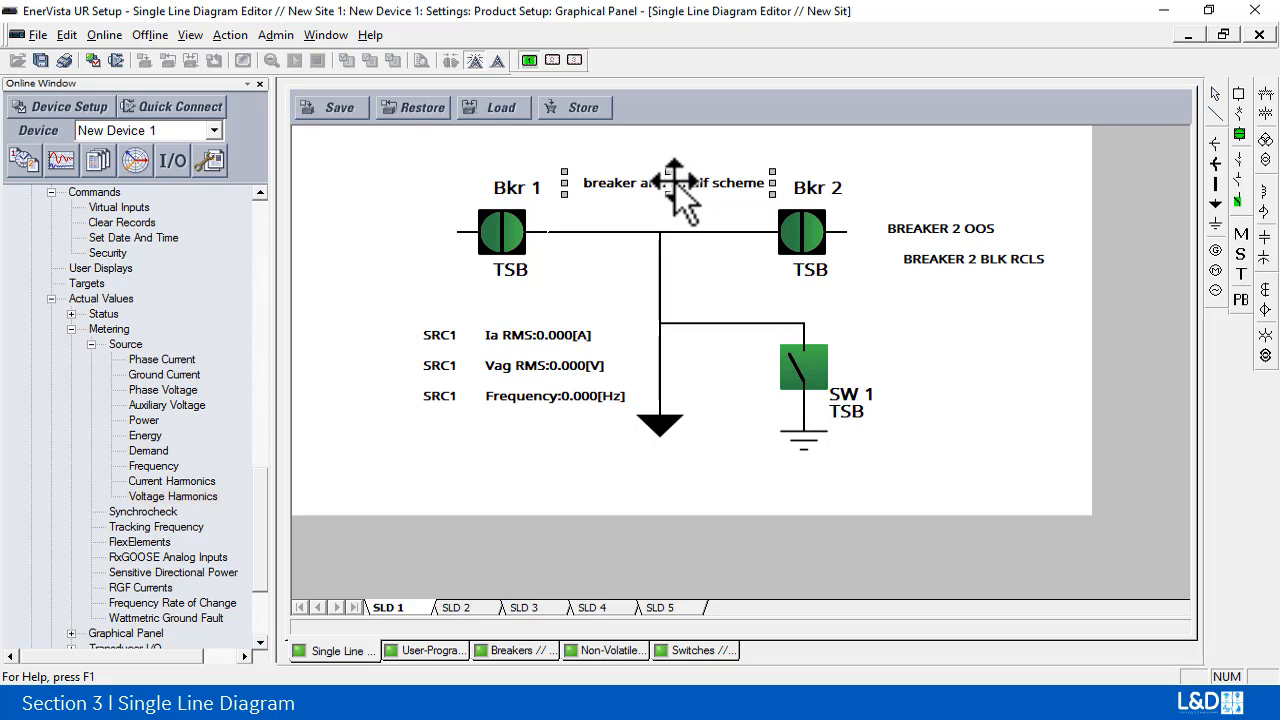
{"action": "left_click", "coordinate": [707, 233]}
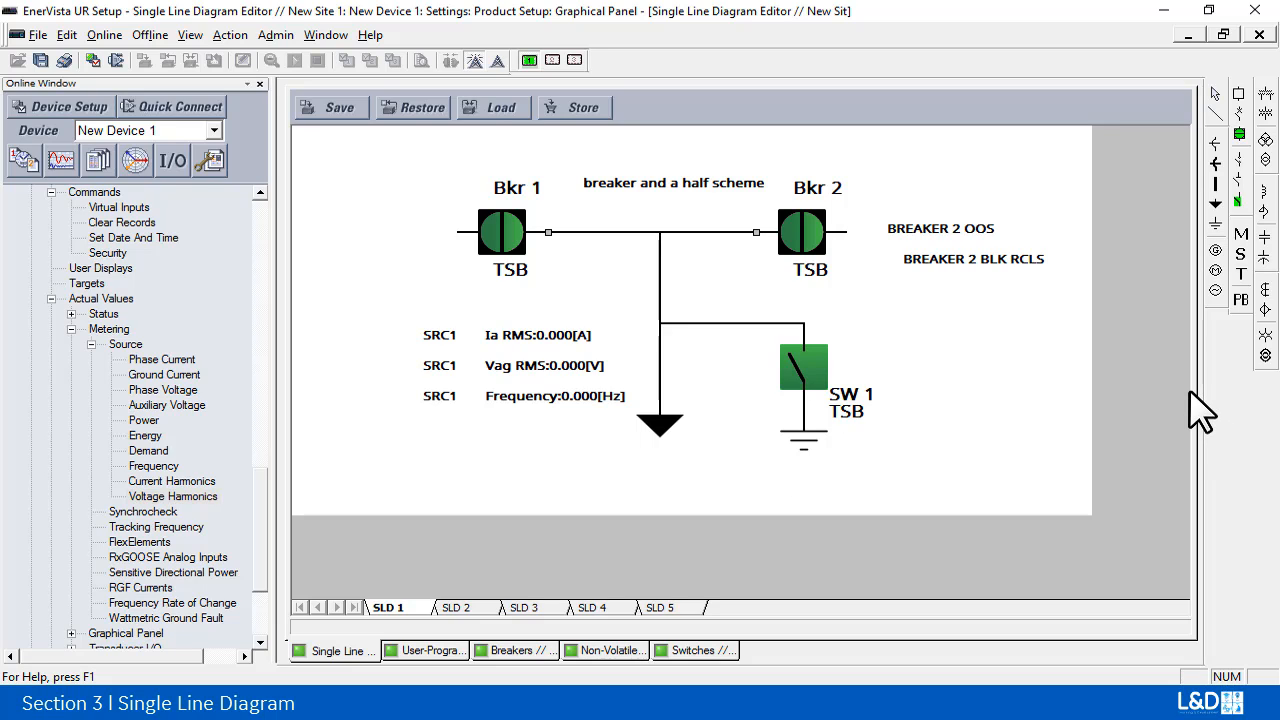
Step: Set the scheme label's font size to 20, widen it to fit, and move it above the breaker names as a title
{"action": "double_click", "coordinate": [718, 184]}
{"action": "left_click", "coordinate": [609, 357]}
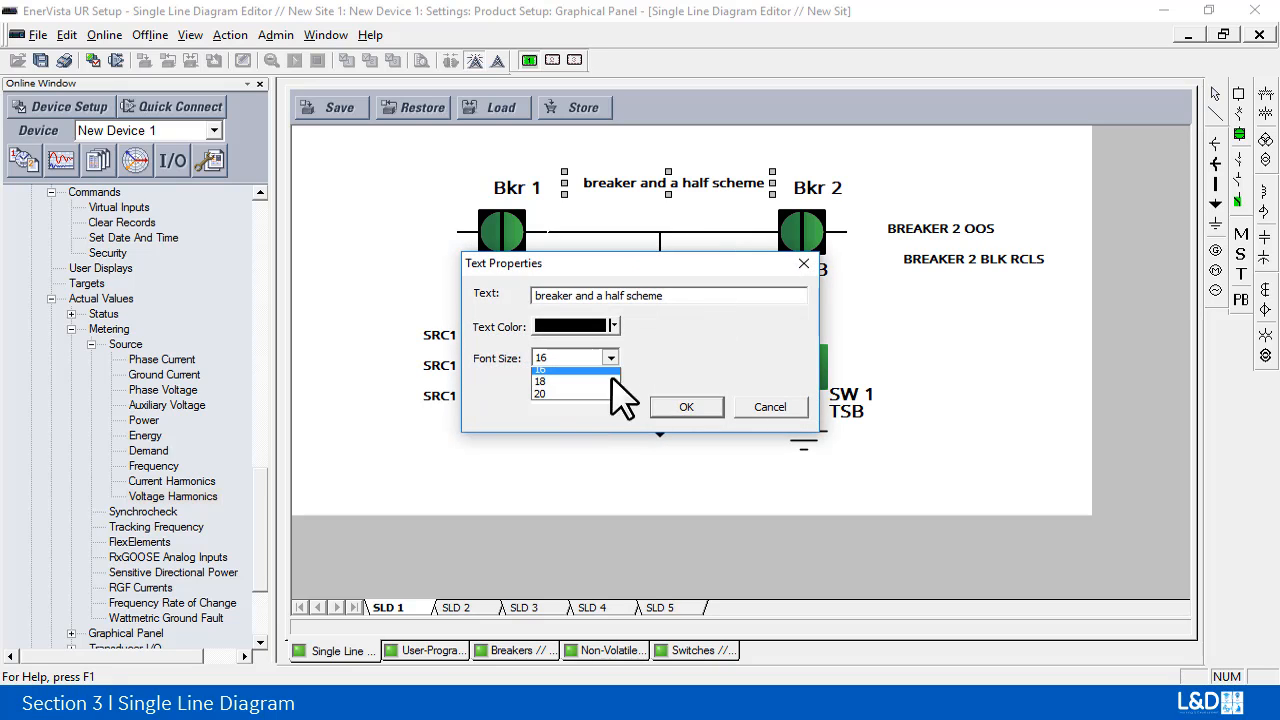
{"action": "left_click", "coordinate": [578, 400]}
{"action": "left_click", "coordinate": [682, 406]}
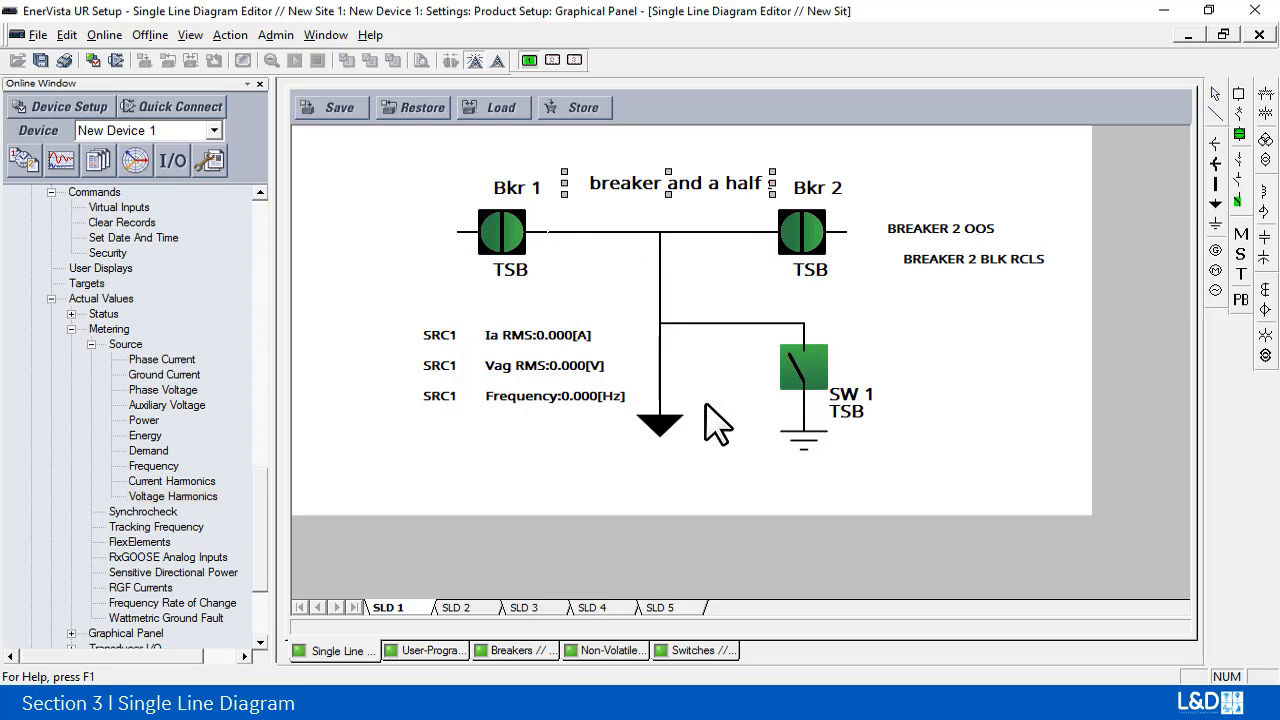
{"action": "left_click_drag", "start_coordinate": [772, 185], "coordinate": [859, 186]}
{"action": "mouse_move", "coordinate": [680, 171]}
{"action": "left_mouse_down"}
{"action": "mouse_move", "coordinate": [671, 151]}
{"action": "mouse_move", "coordinate": [662, 158]}
{"action": "left_mouse_up"}
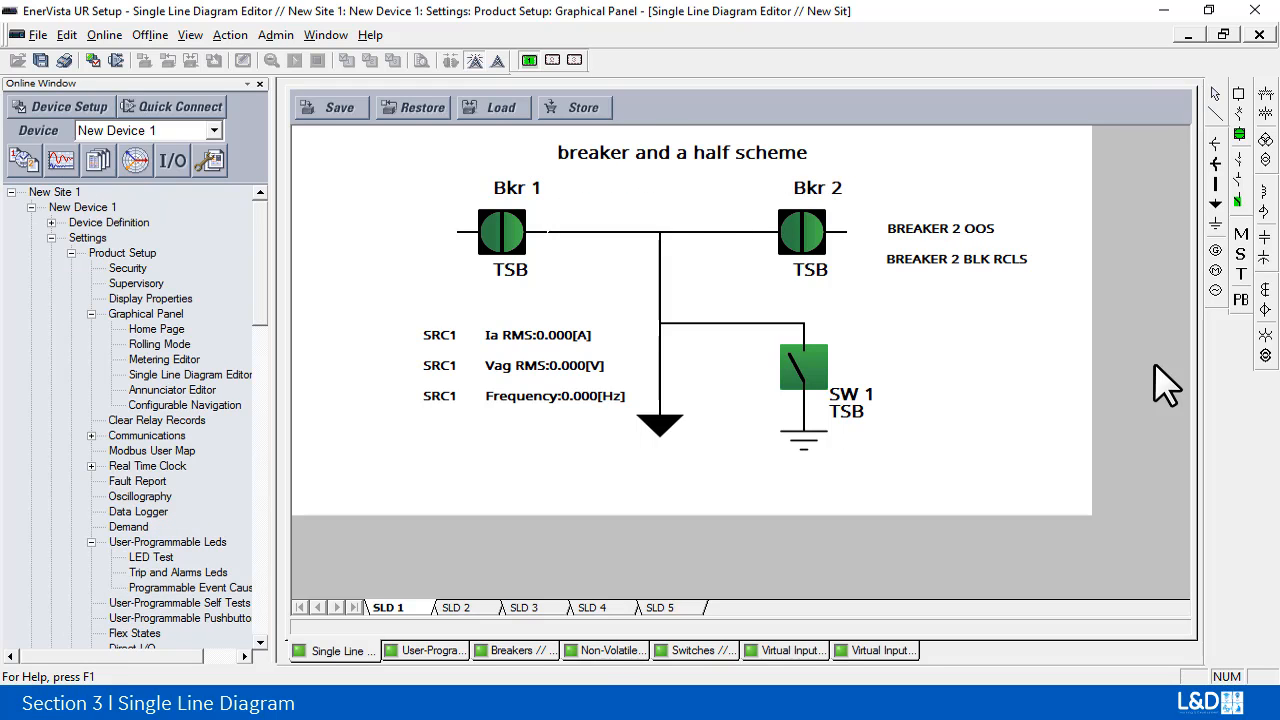
Step: Assign Pushbutton 9 to side button 4 in the diagram's pushbutton configuration and accept the assignments
{"action": "left_click", "coordinate": [1241, 303]}
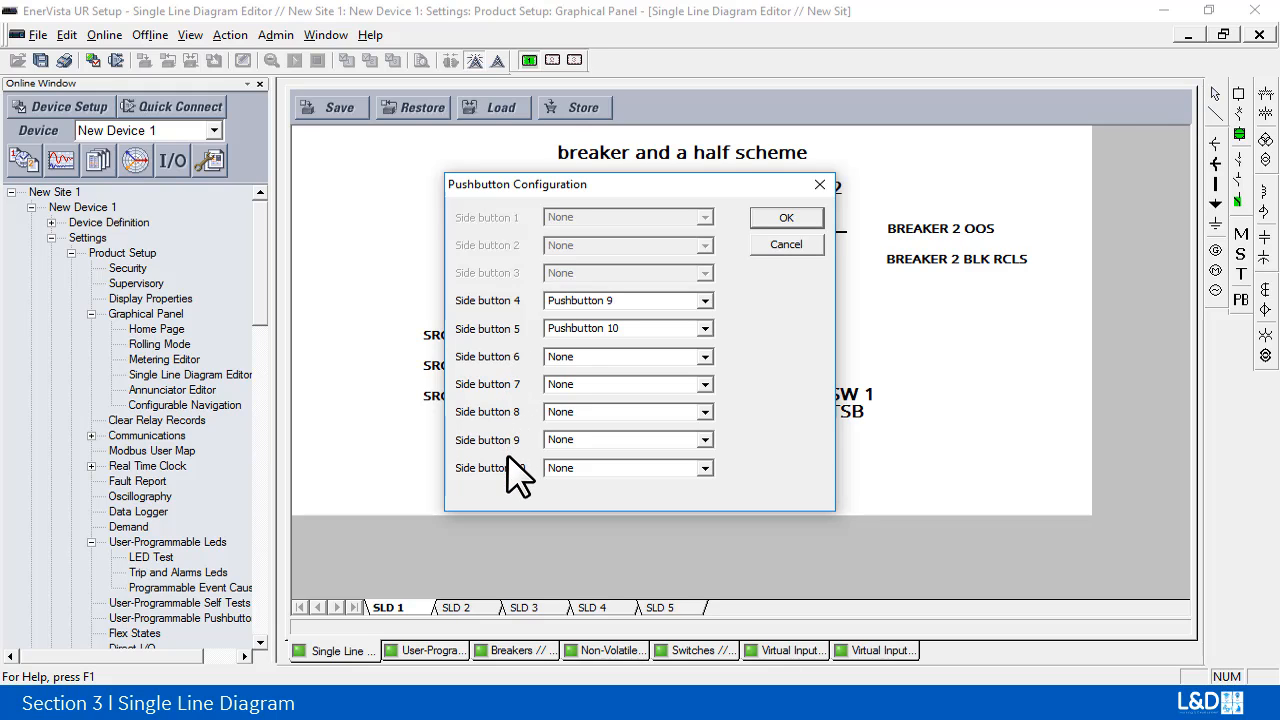
{"action": "left_click", "coordinate": [705, 301]}
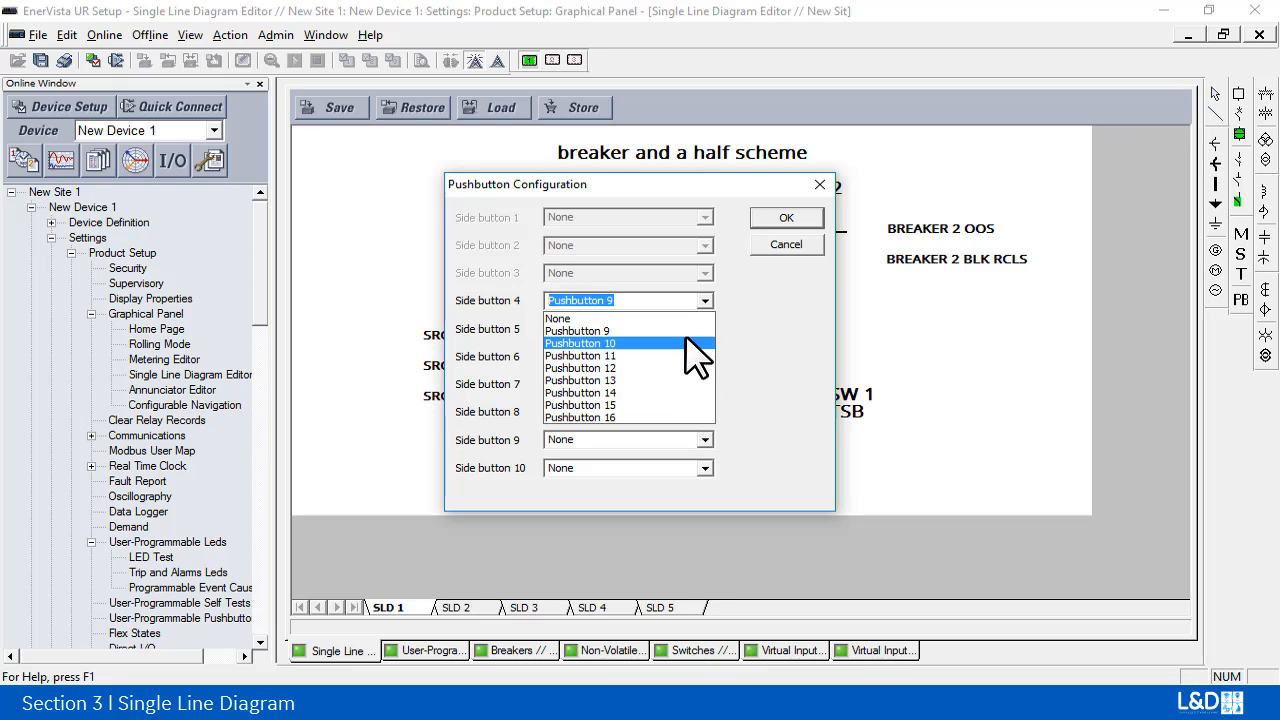
{"action": "left_click", "coordinate": [686, 330]}
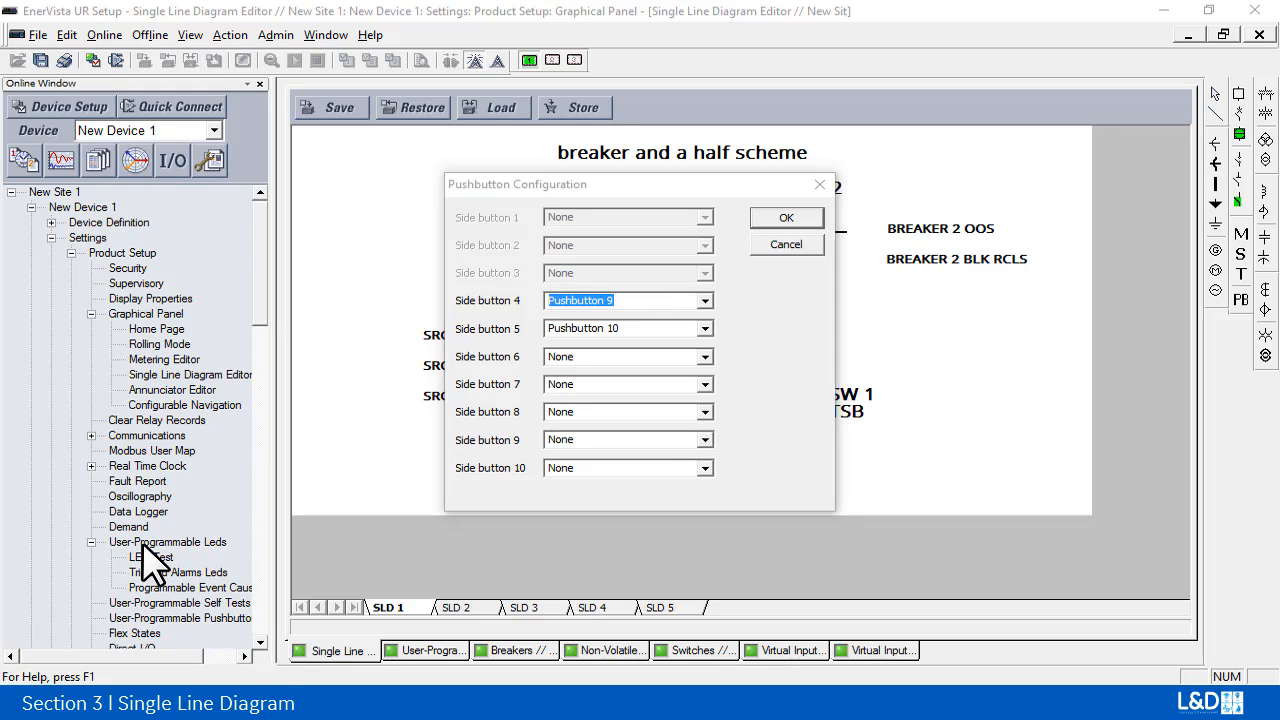
{"action": "left_click", "coordinate": [775, 220]}
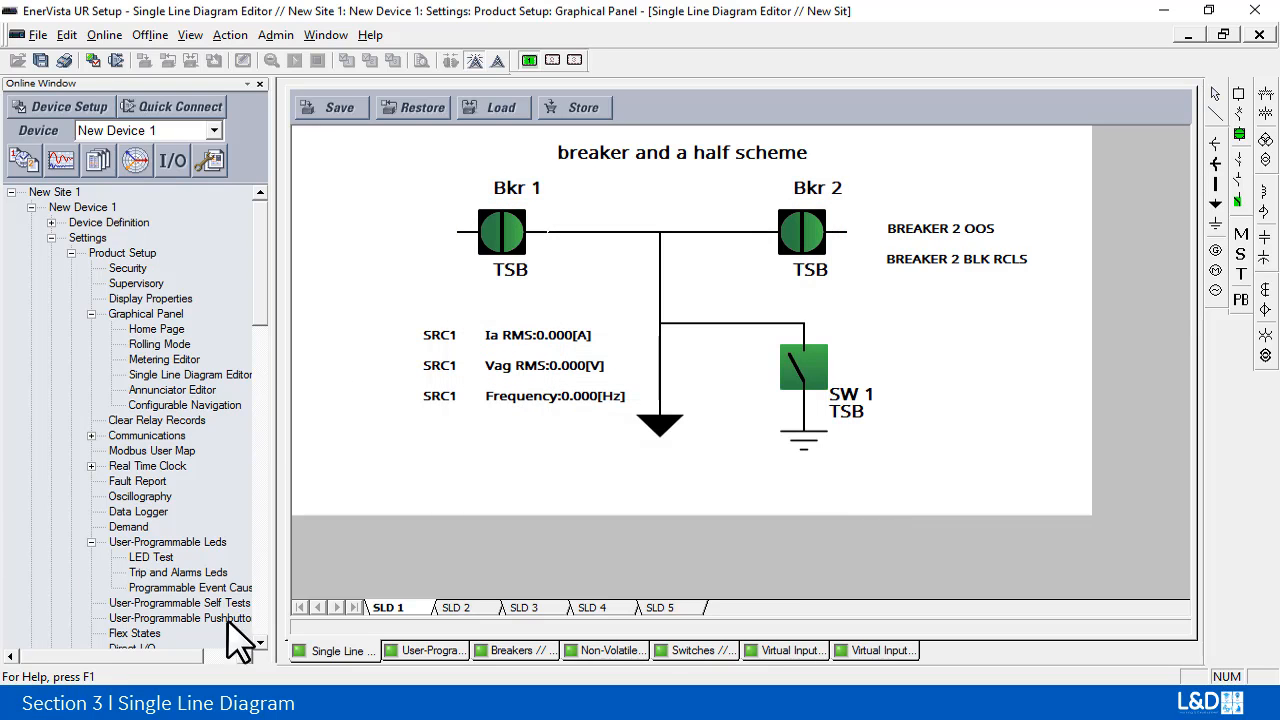
Step: Open the User-Programmable Pushbuttons settings and examine PB 9's function options and top text
{"action": "left_click", "coordinate": [178, 619]}
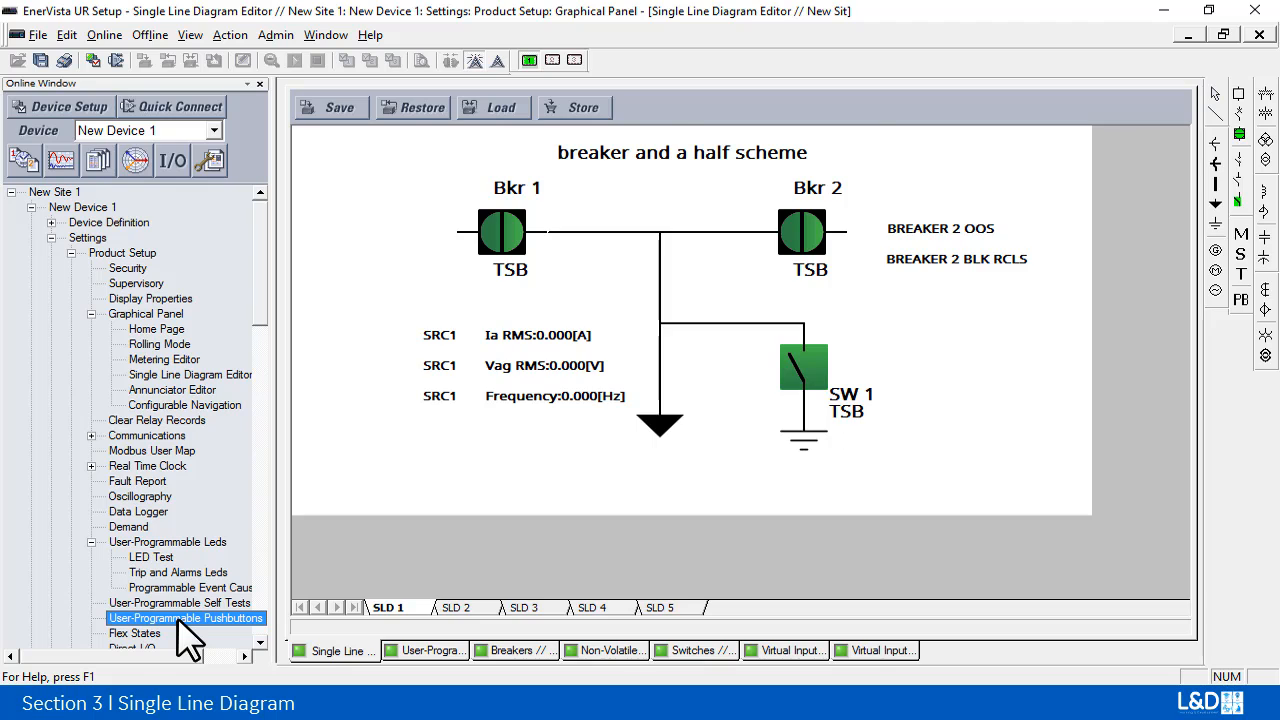
{"action": "double_click", "coordinate": [176, 617]}
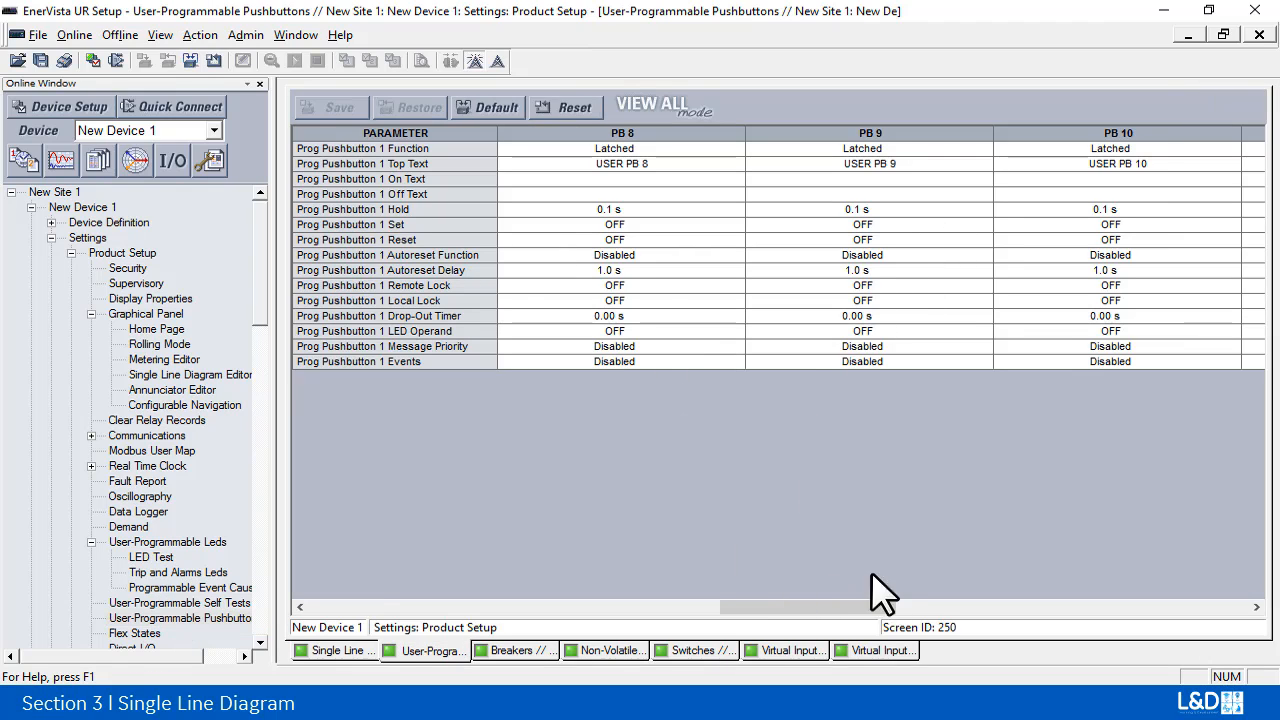
{"action": "left_click_drag", "start_coordinate": [840, 598], "coordinate": [893, 643]}
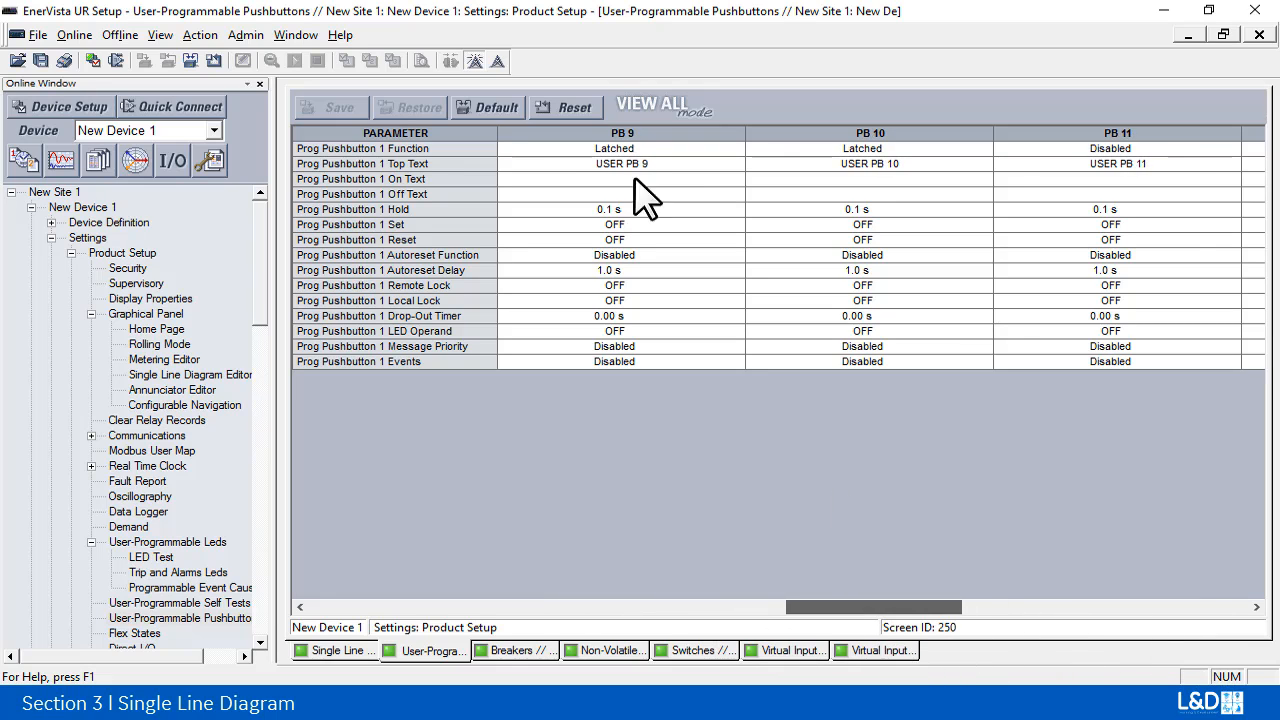
{"action": "left_click", "coordinate": [672, 148]}
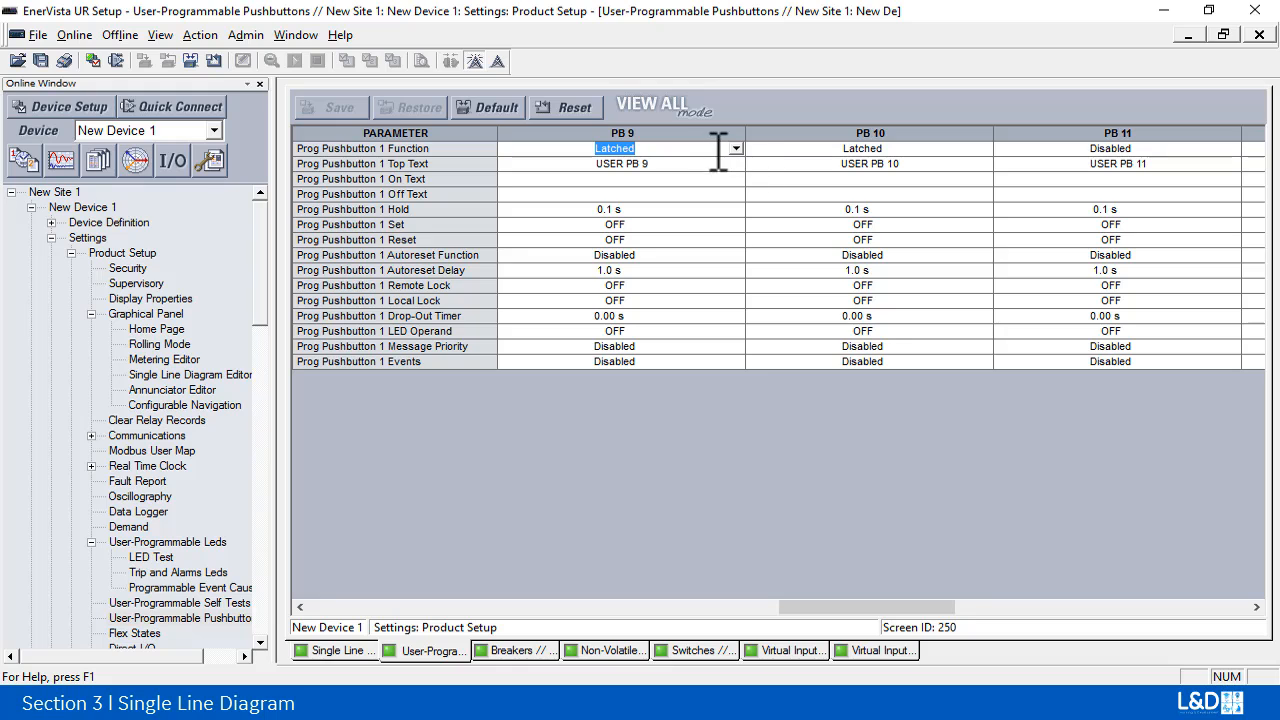
{"action": "left_click", "coordinate": [735, 148]}
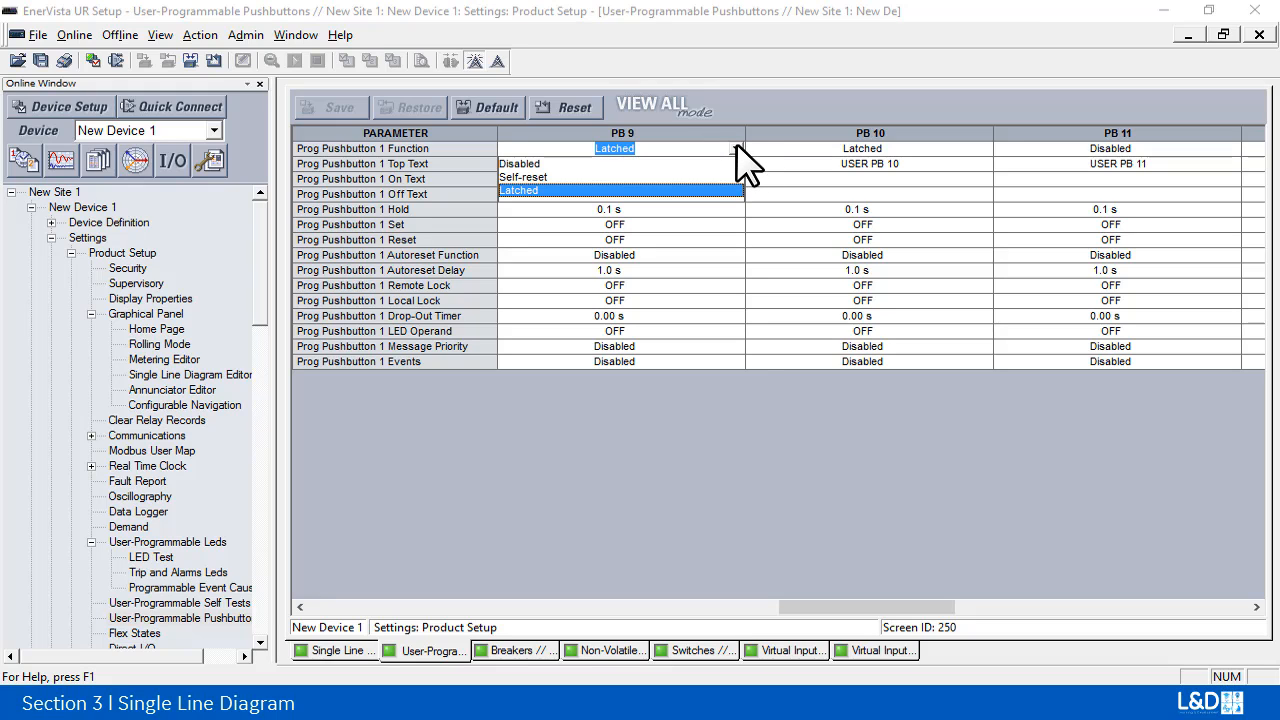
{"action": "left_click", "coordinate": [740, 150]}
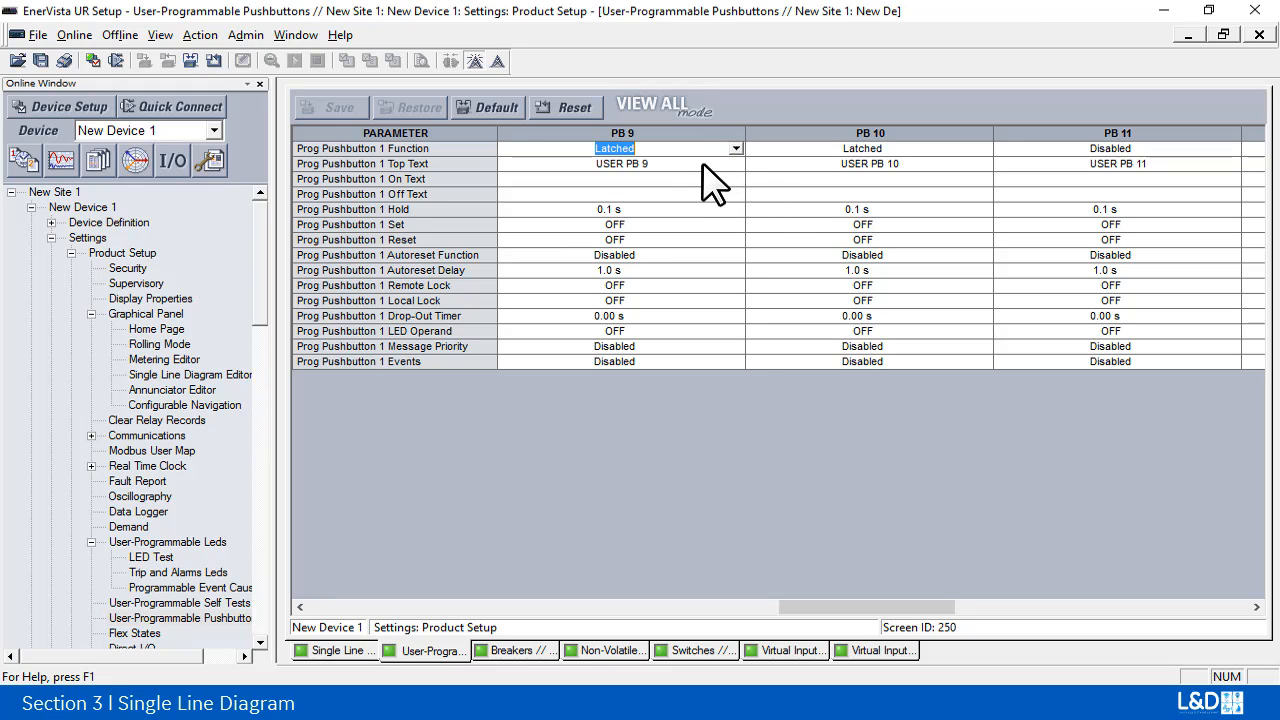
{"action": "left_click", "coordinate": [658, 164]}
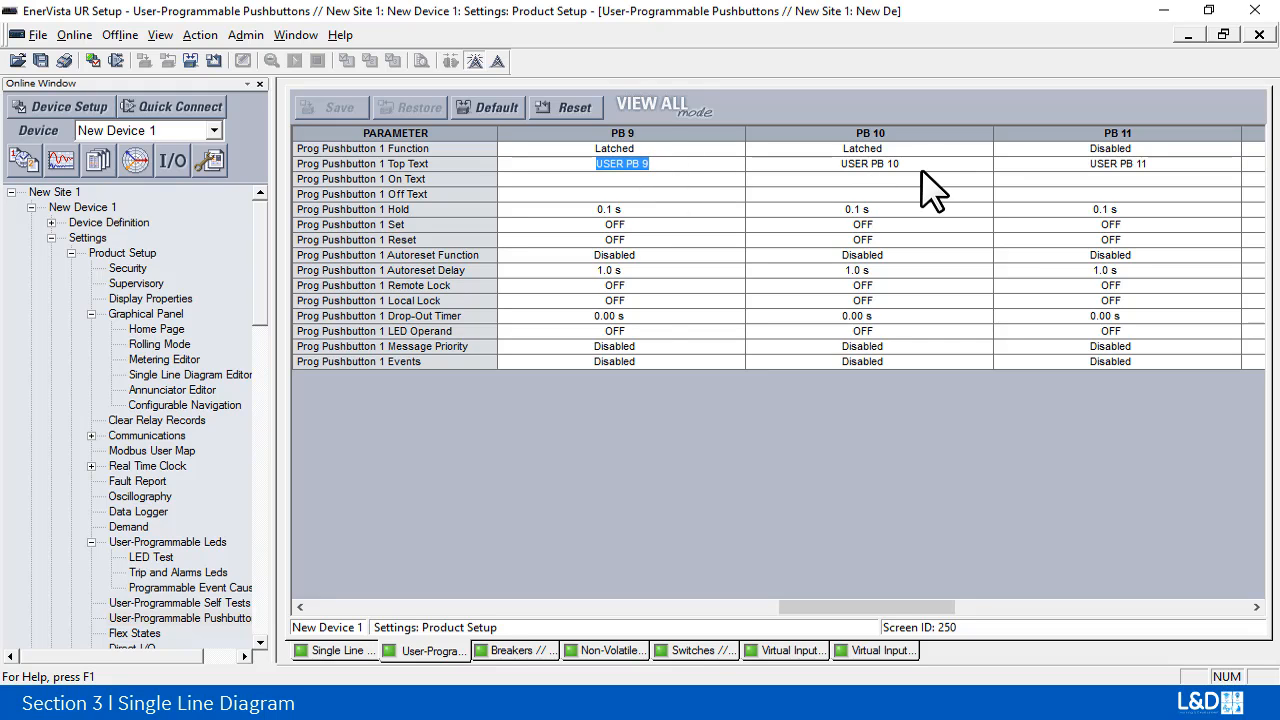